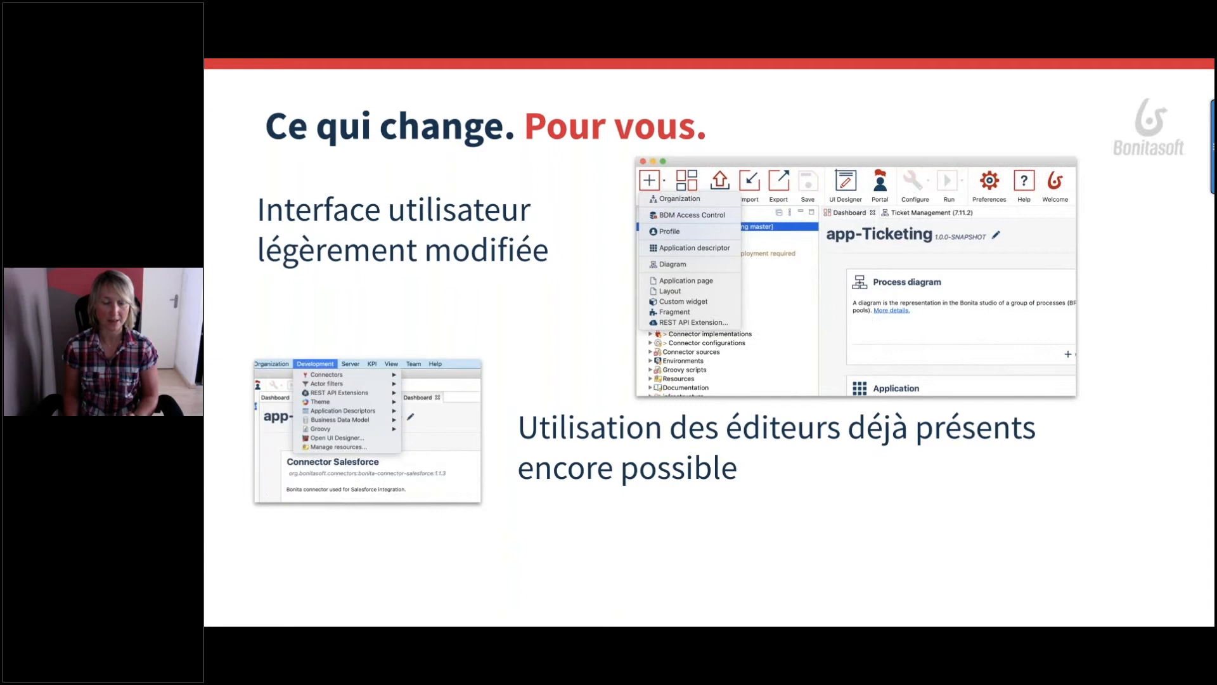
{"action": "key", "text": "Right"}
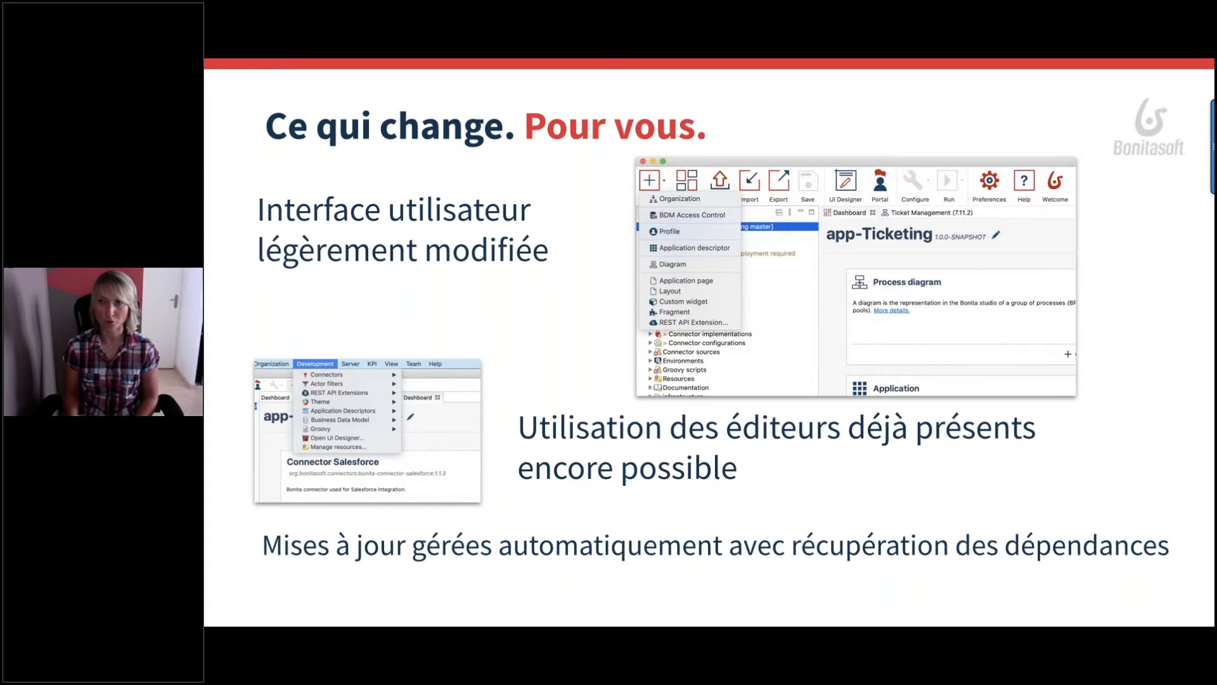
{"action": "key", "text": "Right"}
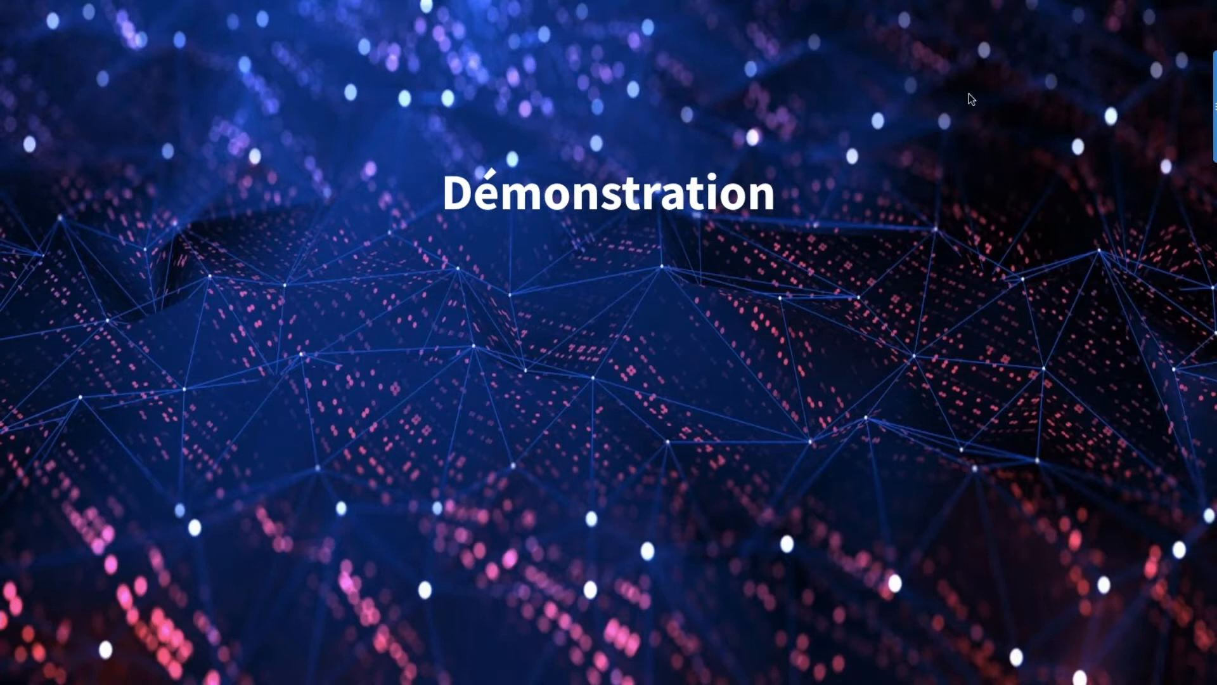
{"action": "key", "text": "ctrl+Left"}
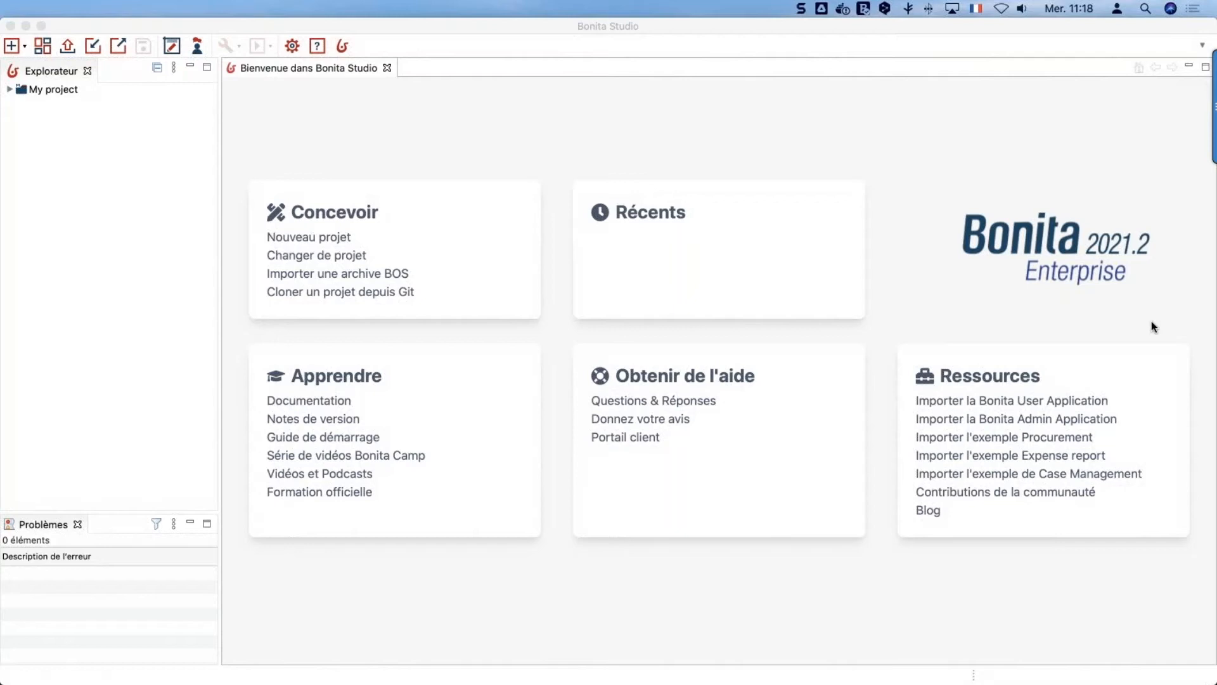
- Start a new project named DemoTest and use the same text, DemoTest, as its artifact ID
{"action": "left_click", "coordinate": [310, 238]}
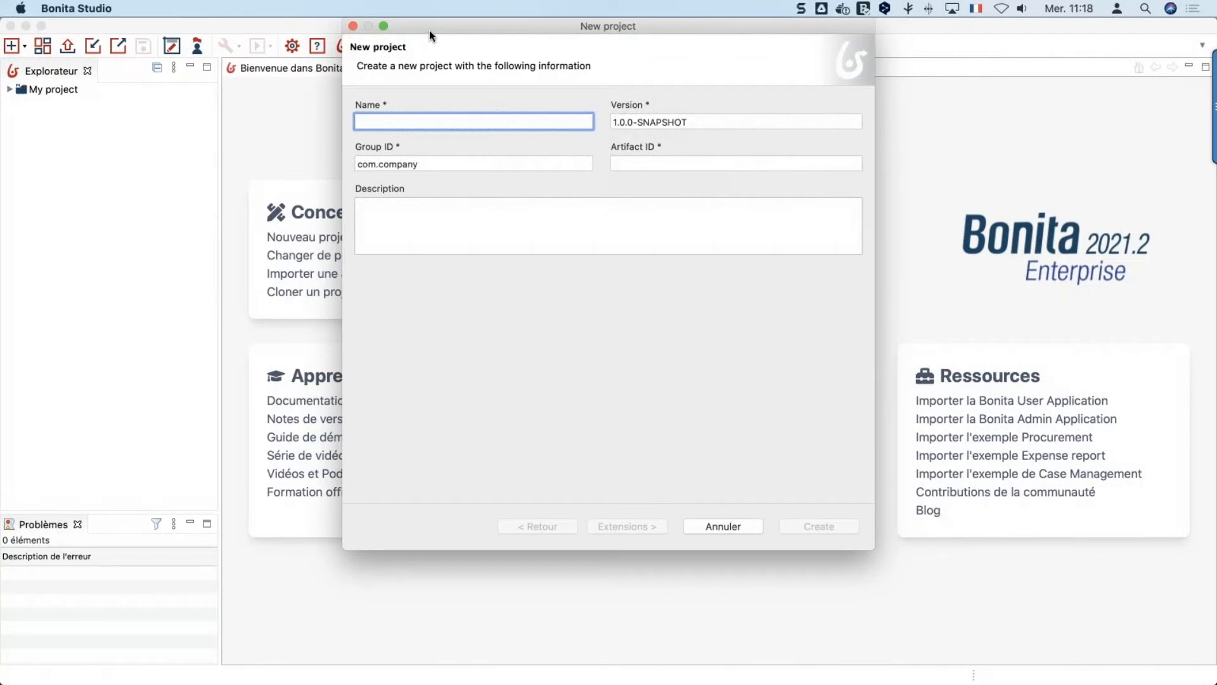
{"action": "left_click_drag", "start_coordinate": [429, 29], "coordinate": [439, 112]}
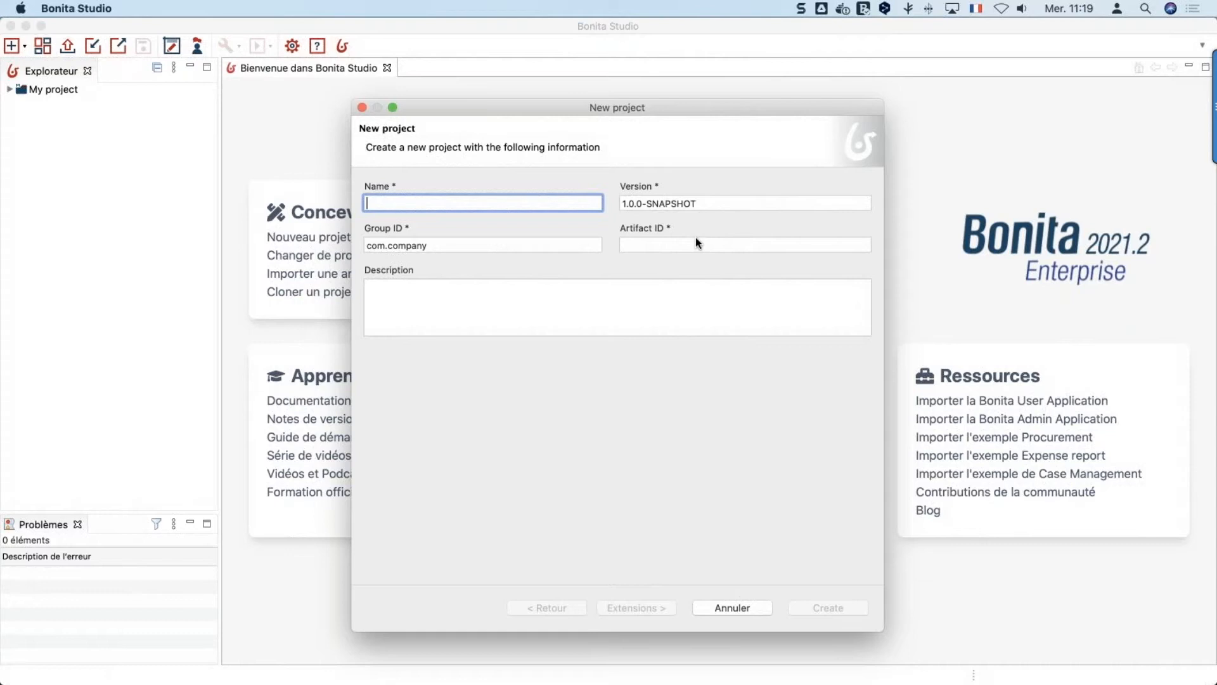
{"action": "type", "text": "DemoTest"}
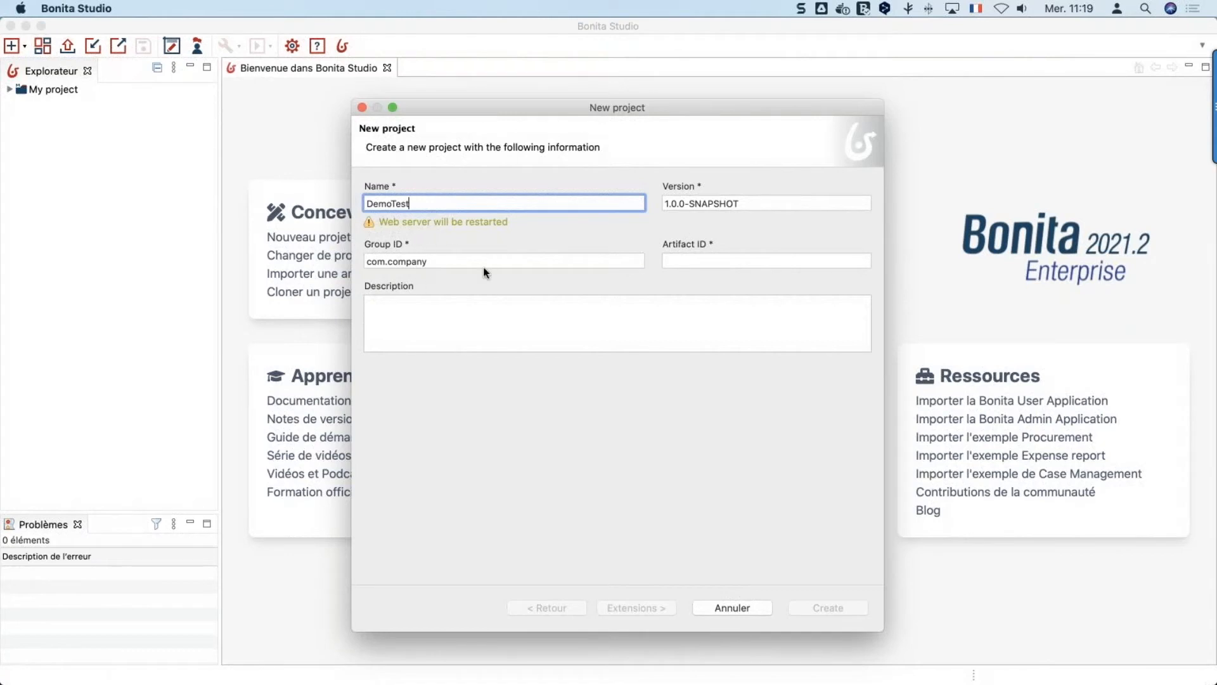
{"action": "left_click", "coordinate": [689, 256]}
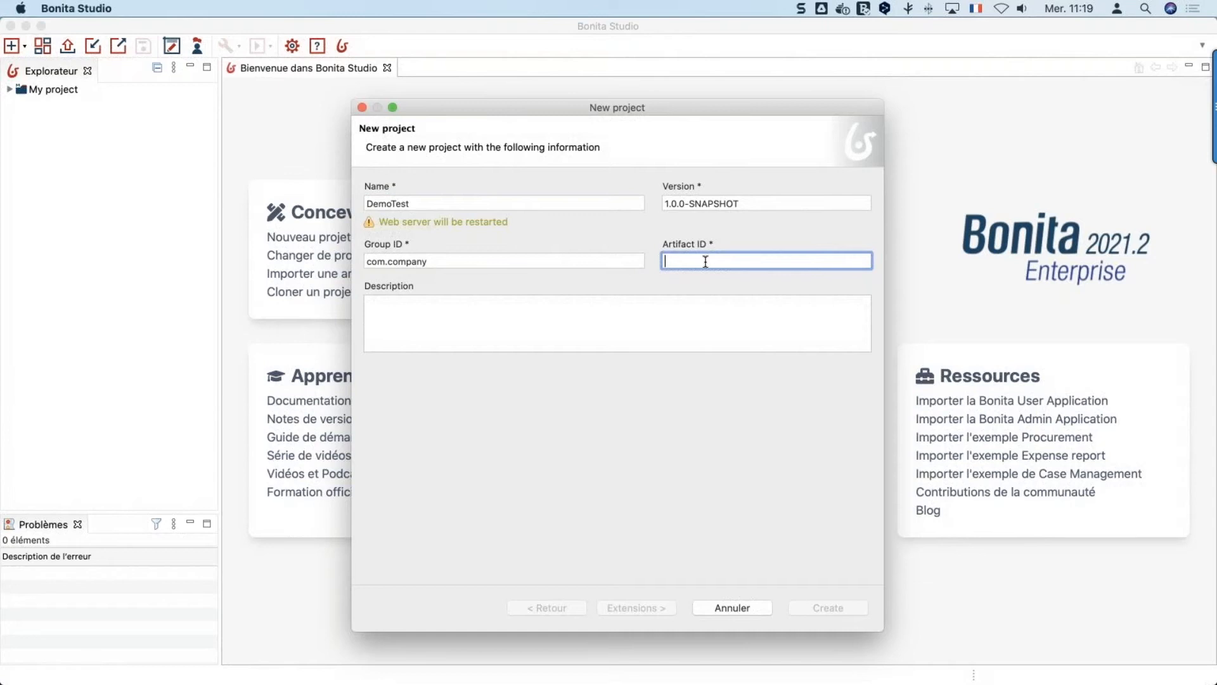
{"action": "double_click", "coordinate": [438, 205]}
{"action": "key", "text": "super+c"}
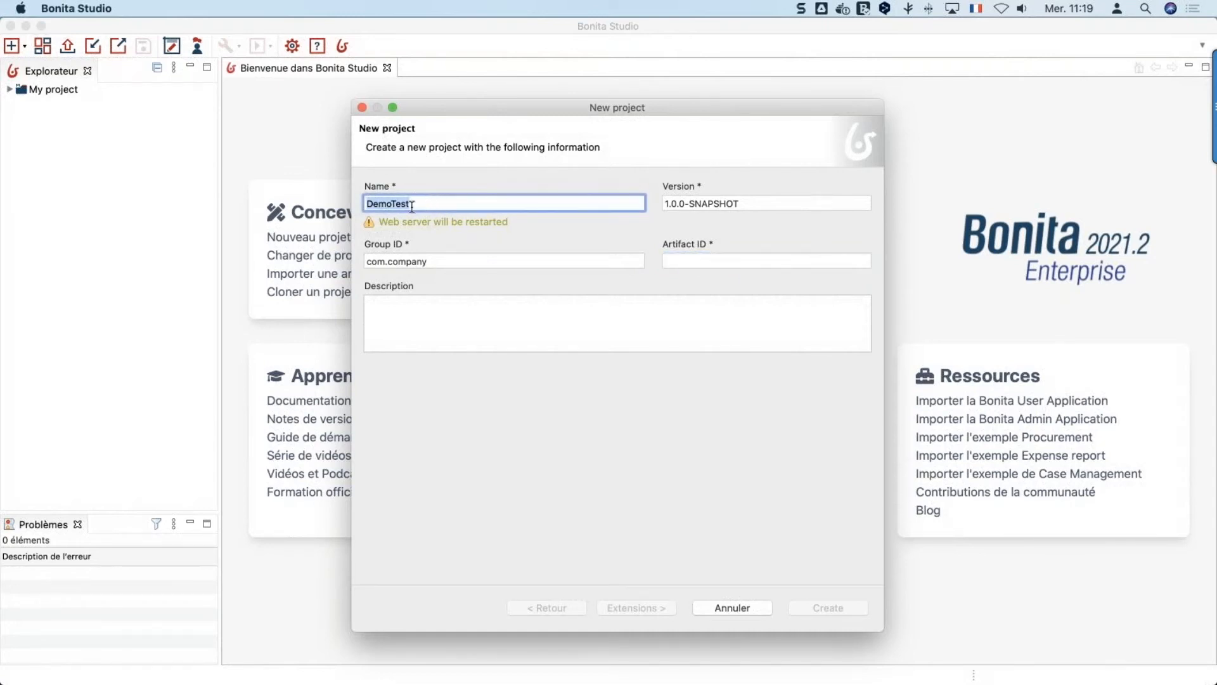
{"action": "left_click", "coordinate": [688, 261]}
{"action": "key", "text": "super+v"}
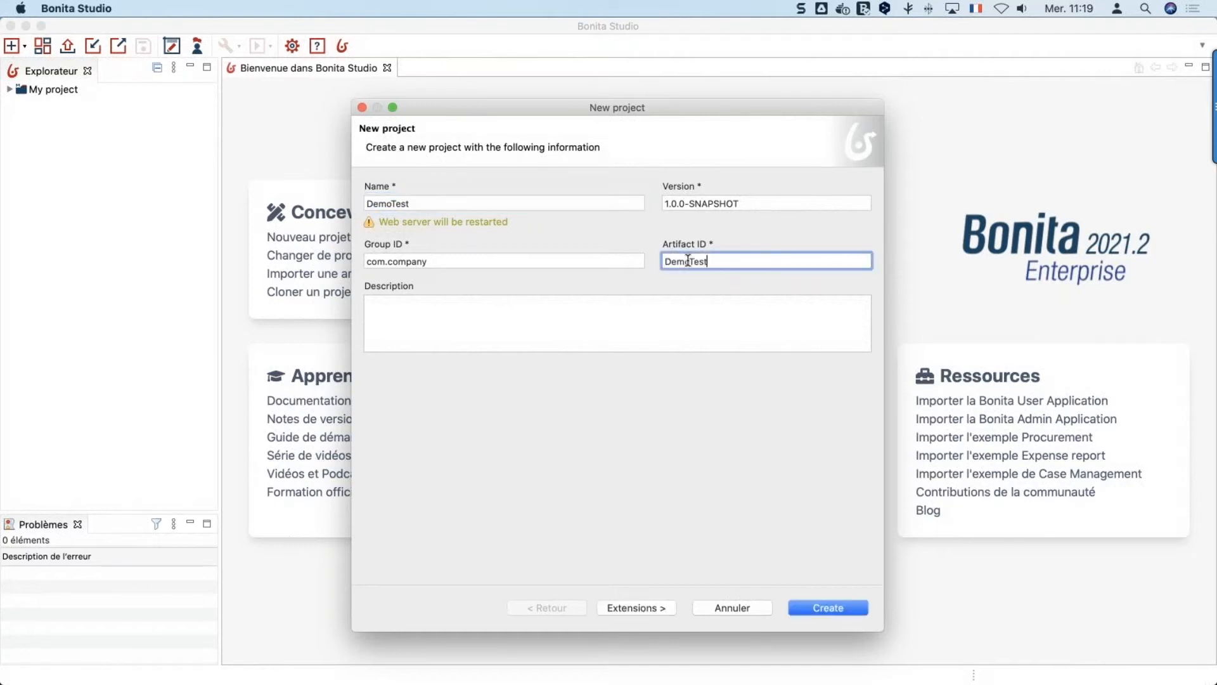
{"action": "left_click", "coordinate": [661, 311]}
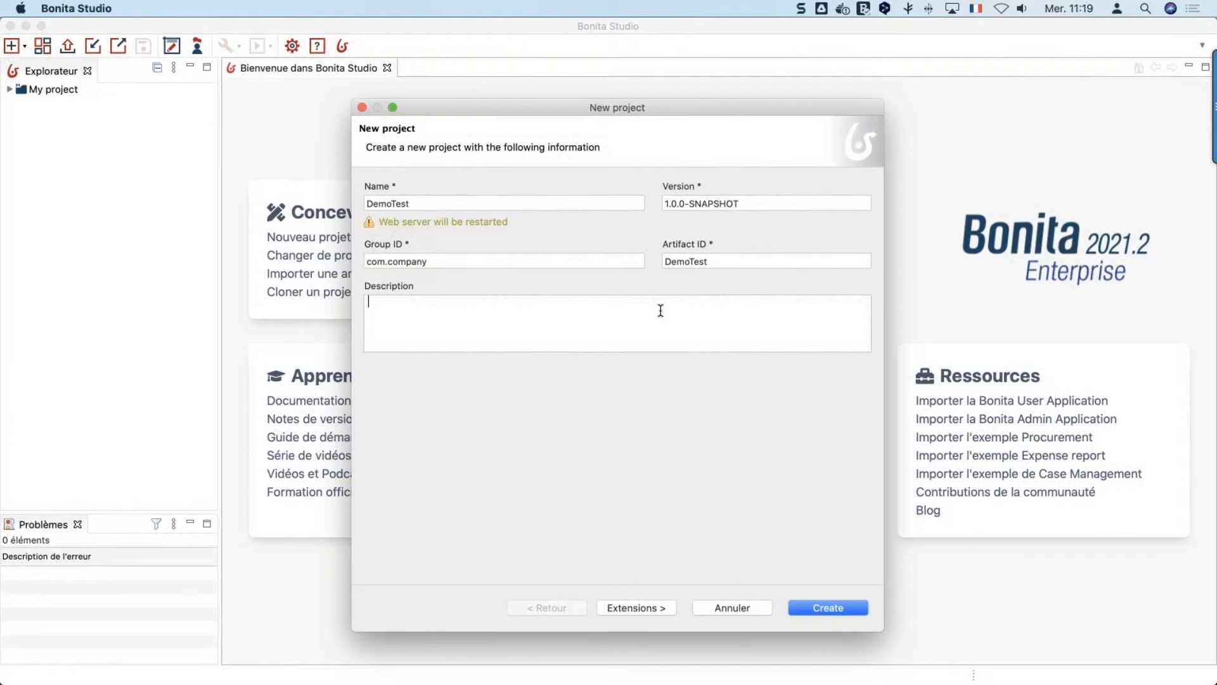
- Add the CMIS and Google calendar extensions to the new project and create it
{"action": "left_click", "coordinate": [633, 607]}
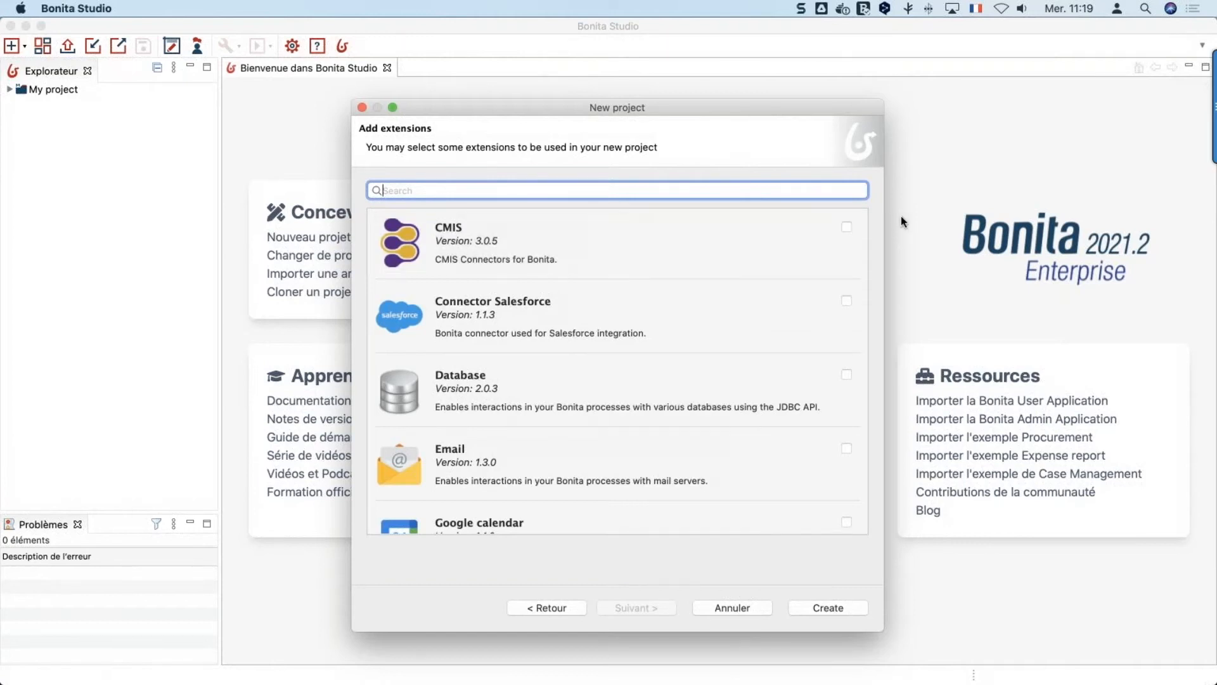
{"action": "left_click", "coordinate": [847, 227]}
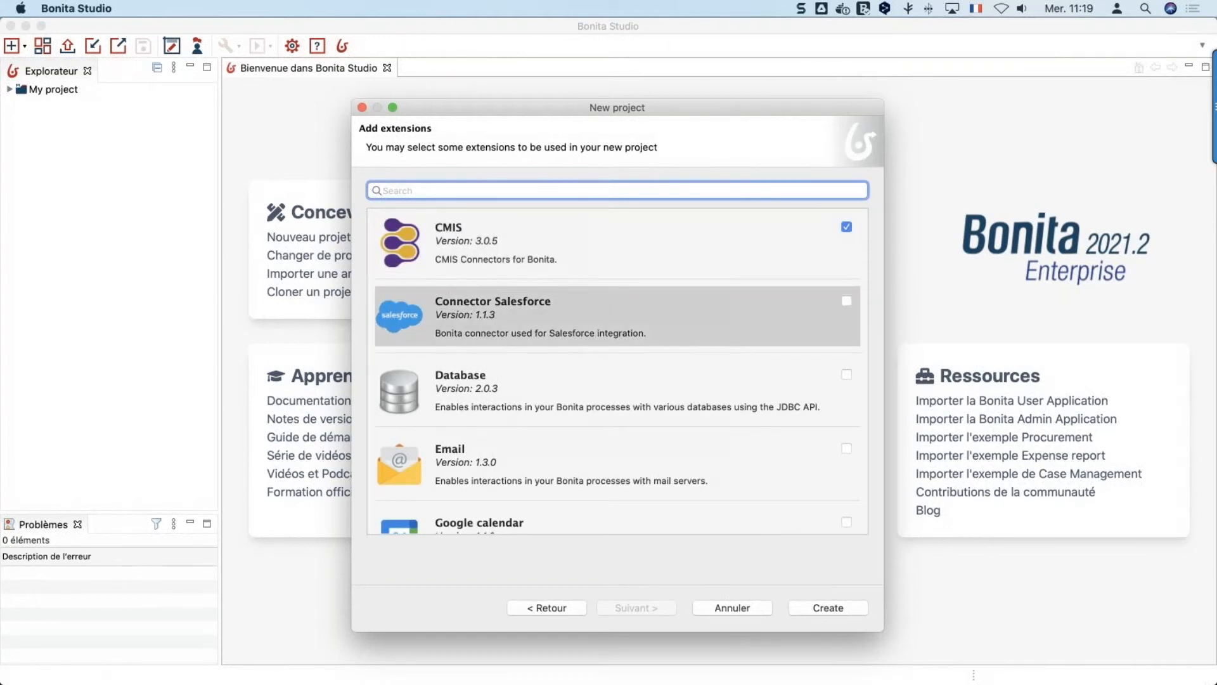
{"action": "scroll", "coordinate": [618, 371], "scroll_direction": "down", "scroll_amount": 3}
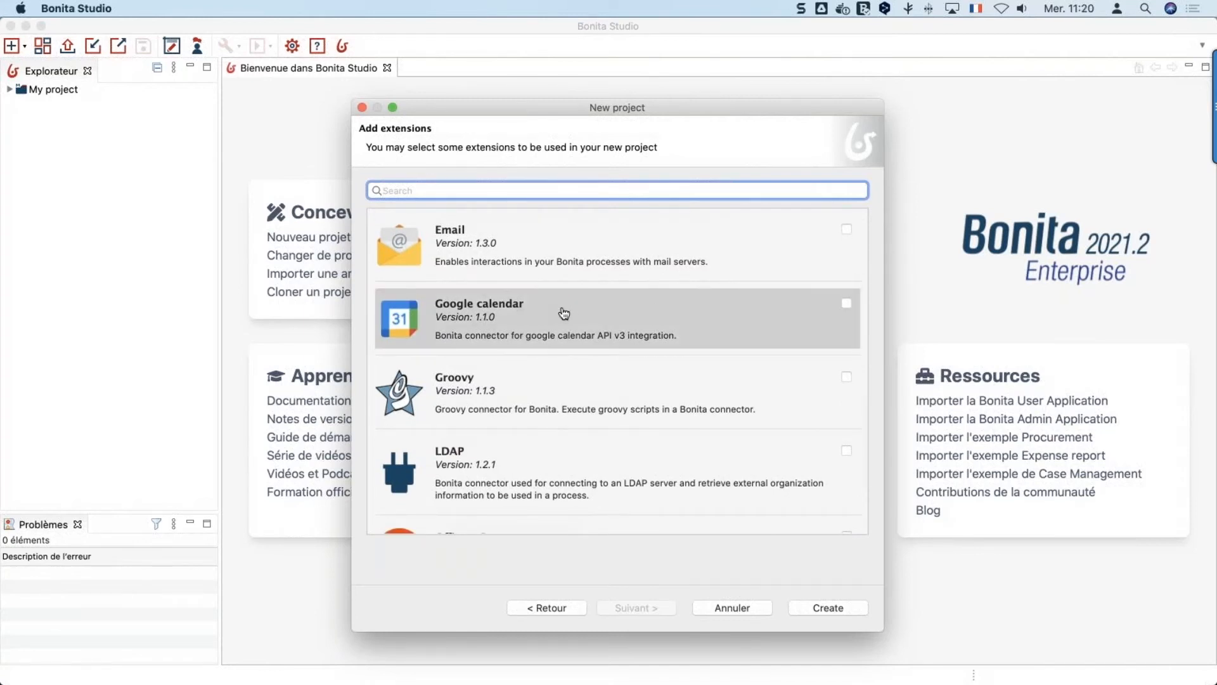
{"action": "left_click", "coordinate": [847, 303]}
{"action": "left_click", "coordinate": [831, 607]}
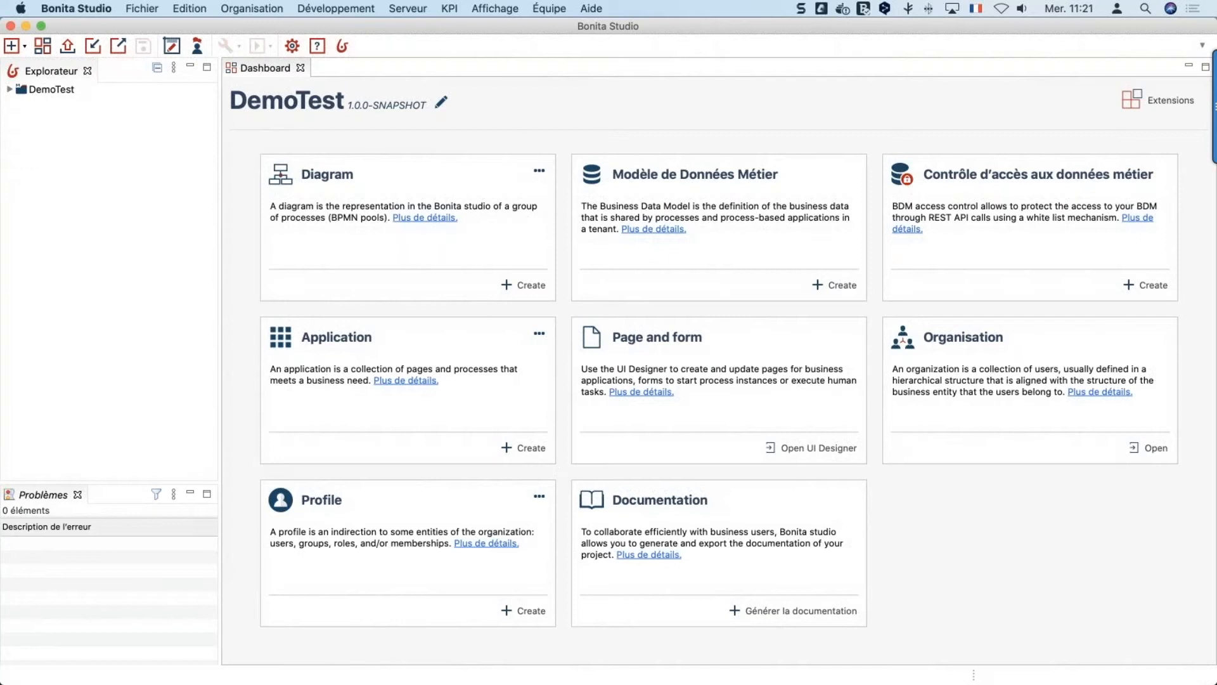
- Create a new process diagram in the DemoTest project and expand the Profils folder in the project tree
{"action": "left_click", "coordinate": [514, 291]}
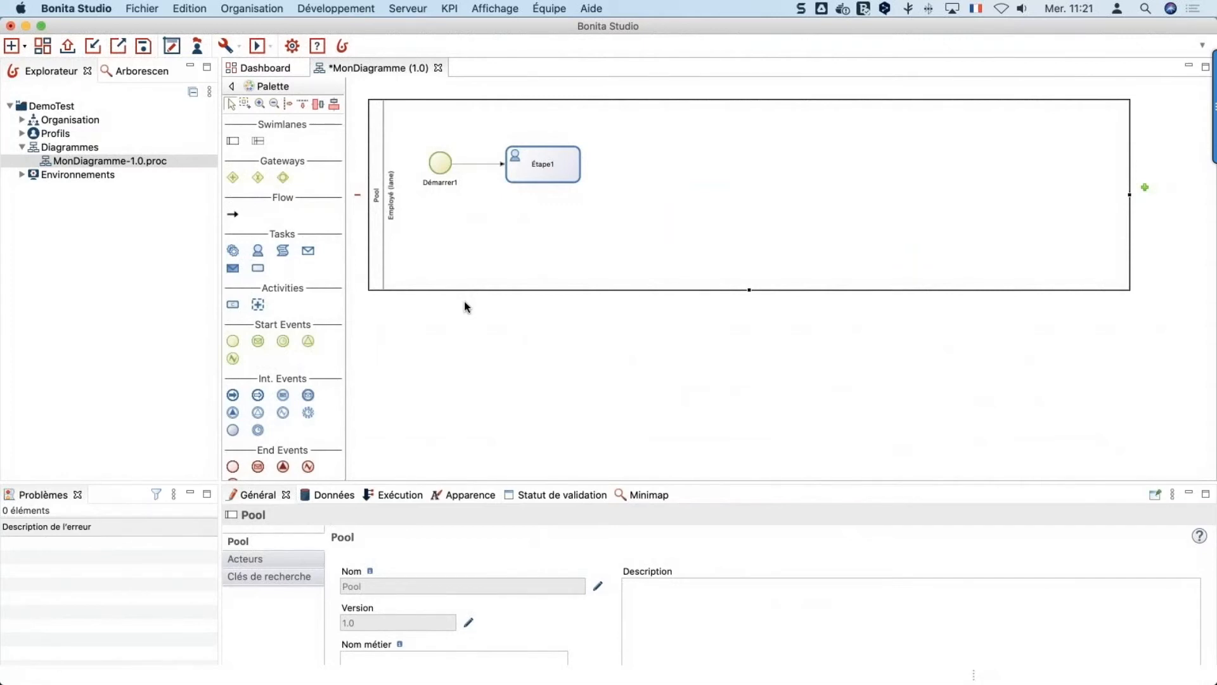
{"action": "left_click", "coordinate": [22, 134]}
{"action": "left_click", "coordinate": [55, 134]}
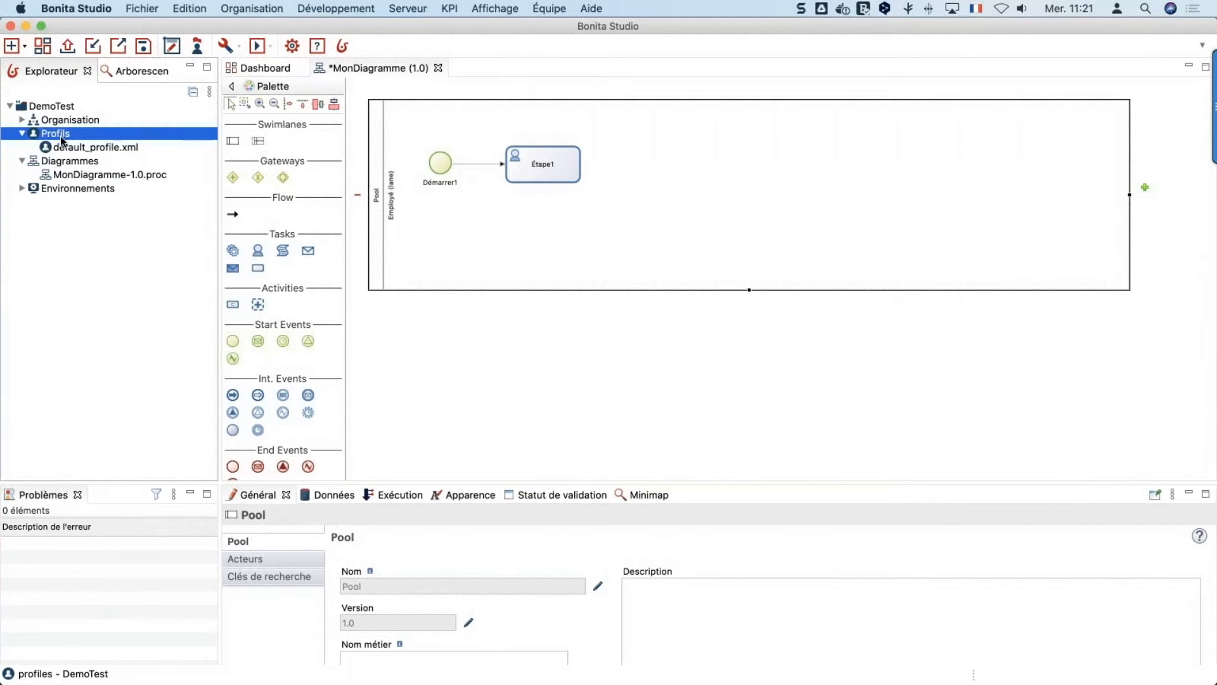
- Return to the project dashboard and review the available development commands for connectors
{"action": "left_click", "coordinate": [264, 68]}
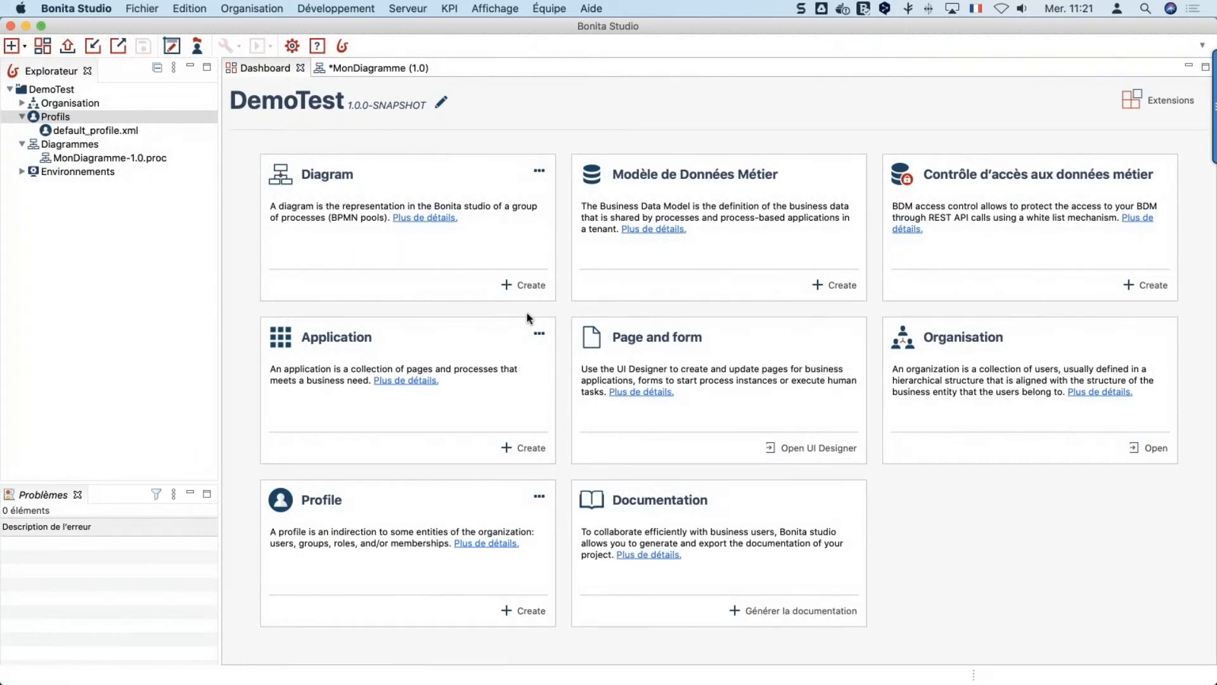
{"action": "left_click", "coordinate": [347, 9]}
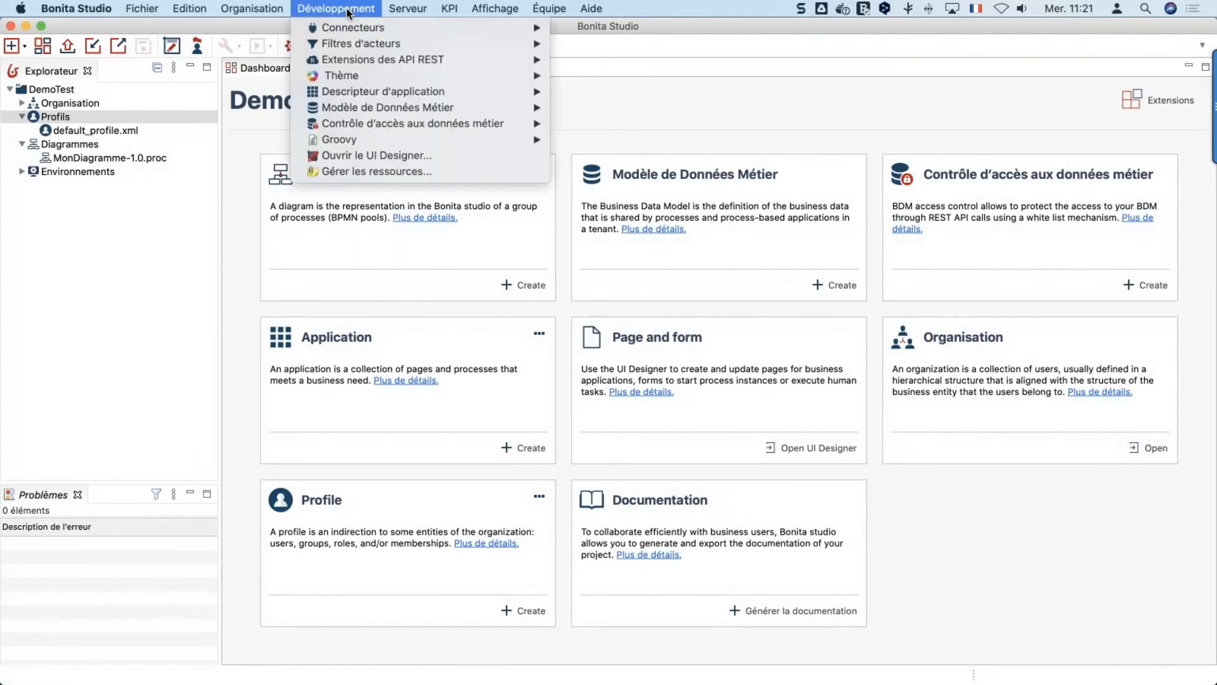
{"action": "mouse_move", "coordinate": [351, 27]}
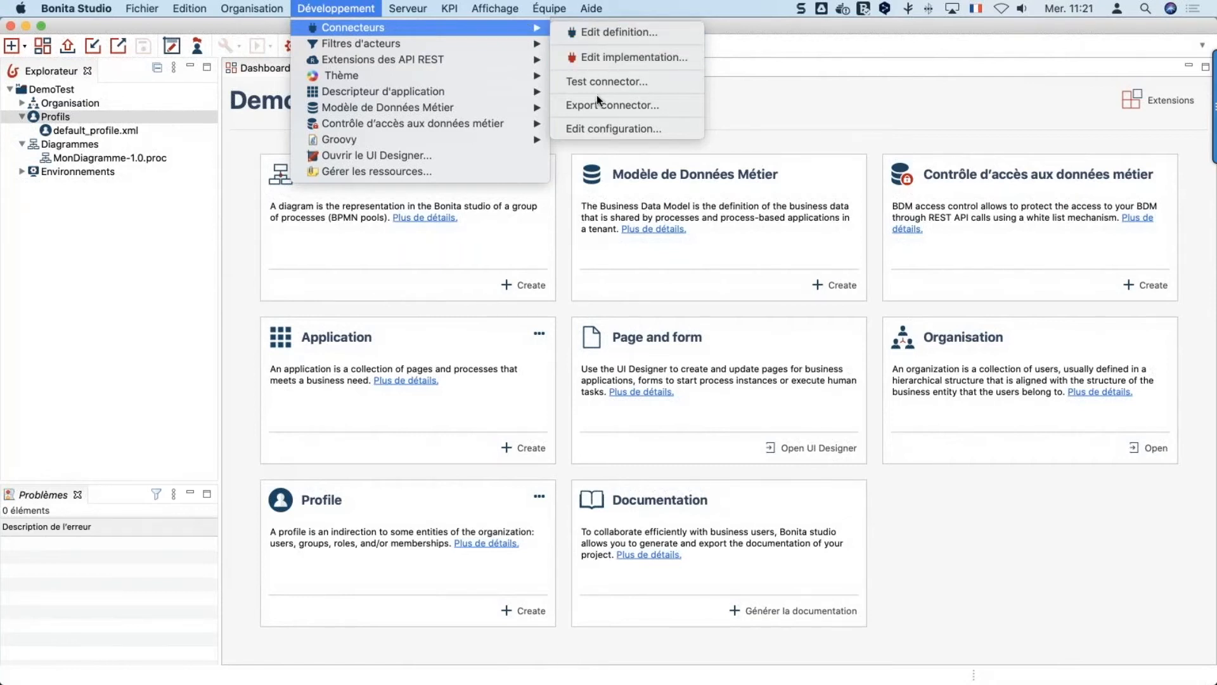
{"action": "left_click", "coordinate": [782, 127]}
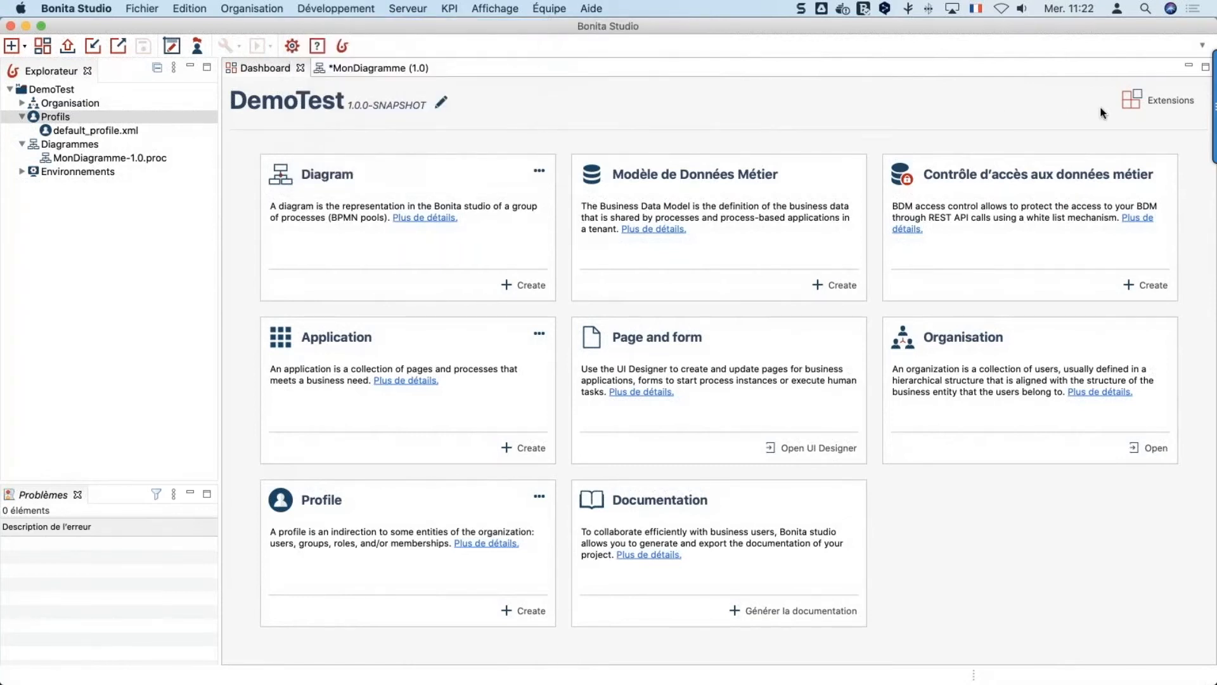
- Open the project's extensions overview and browse the Marketplace's connectors and actor filters
{"action": "left_click", "coordinate": [1132, 101]}
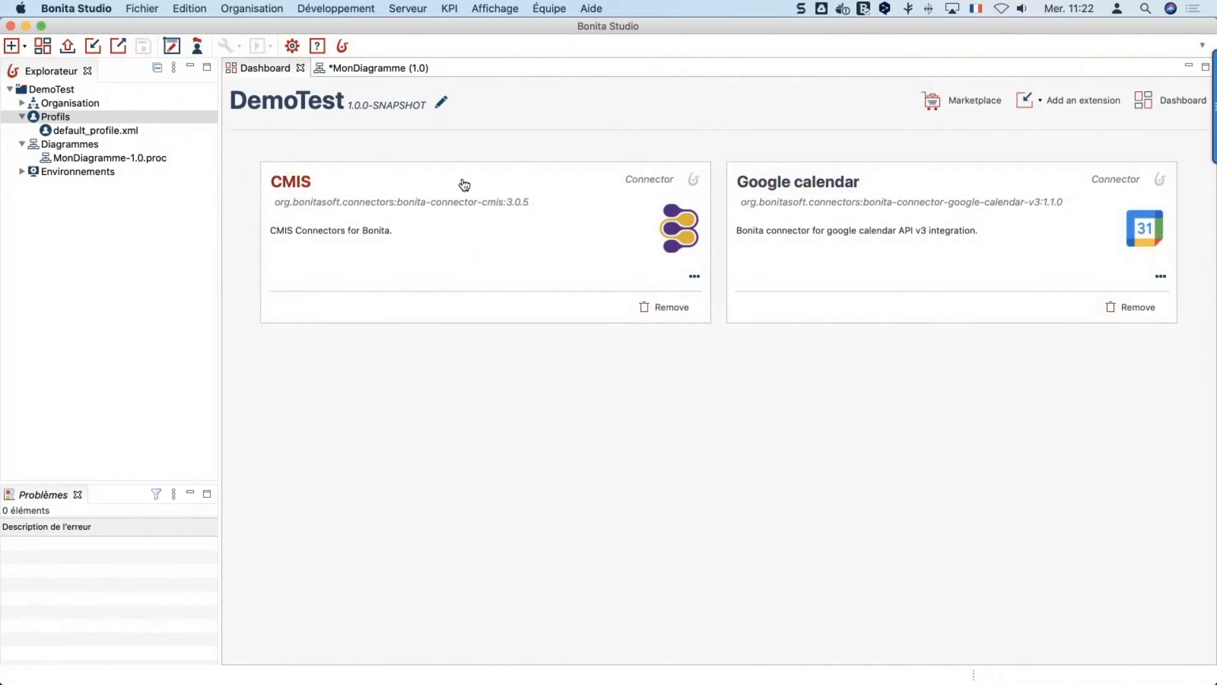
{"action": "left_click", "coordinate": [945, 106]}
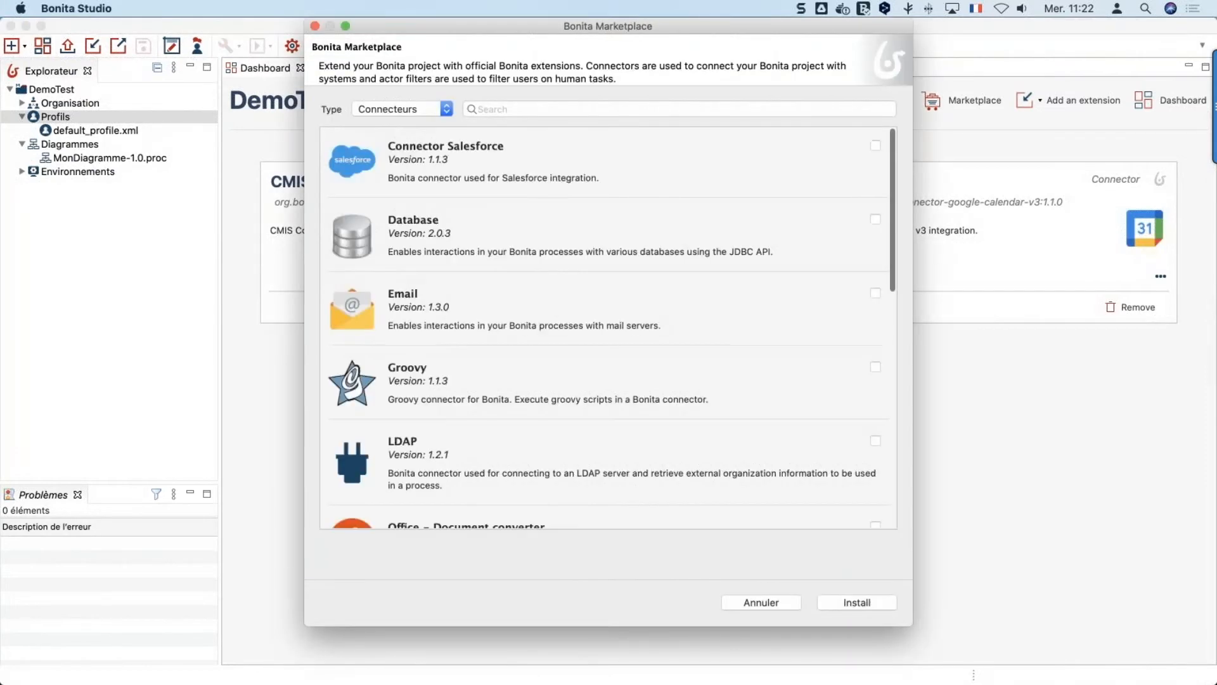
{"action": "scroll", "coordinate": [609, 317], "scroll_direction": "down", "scroll_amount": 10}
{"action": "scroll", "coordinate": [609, 456], "scroll_direction": "up", "scroll_amount": 10}
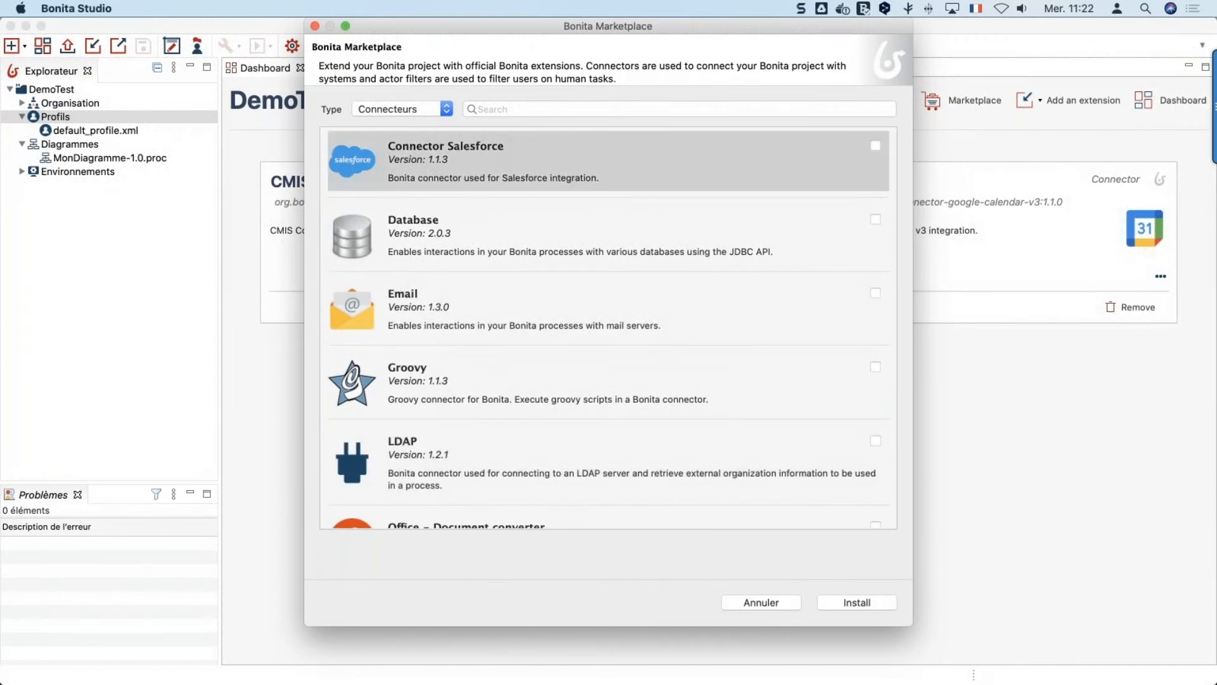
{"action": "left_click", "coordinate": [402, 110]}
{"action": "left_click", "coordinate": [402, 123]}
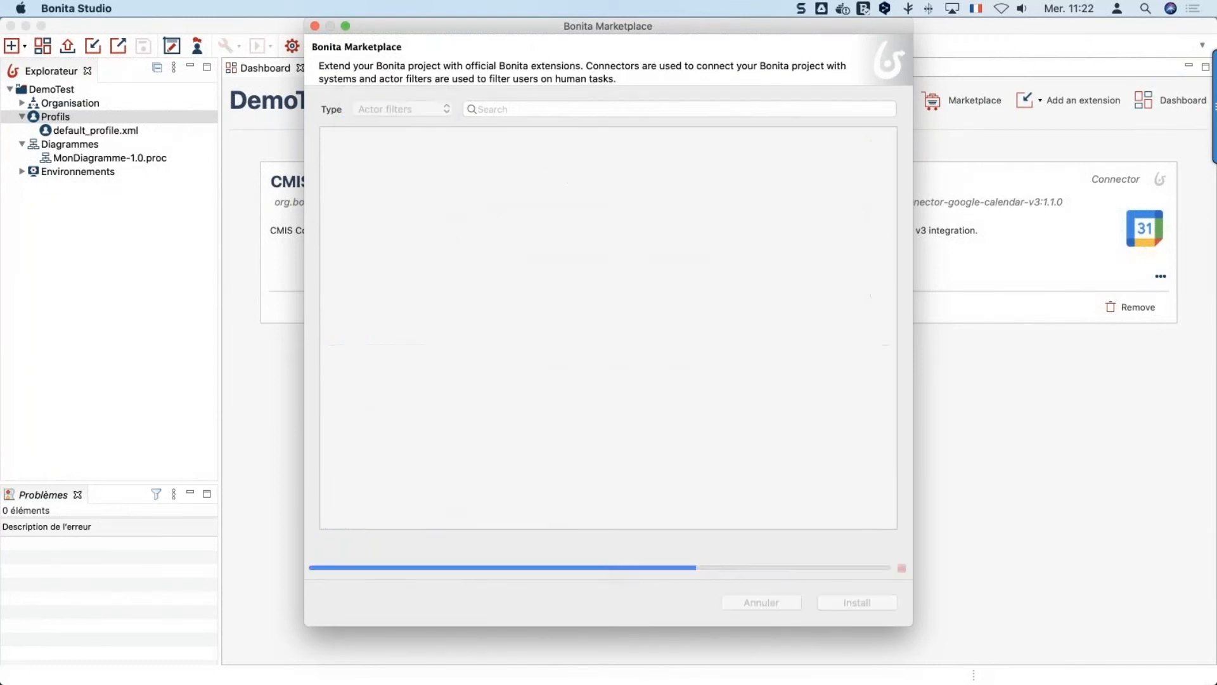
{"action": "scroll", "coordinate": [609, 266], "scroll_direction": "down", "scroll_amount": 2}
{"action": "scroll", "coordinate": [609, 327], "scroll_direction": "up", "scroll_amount": 2}
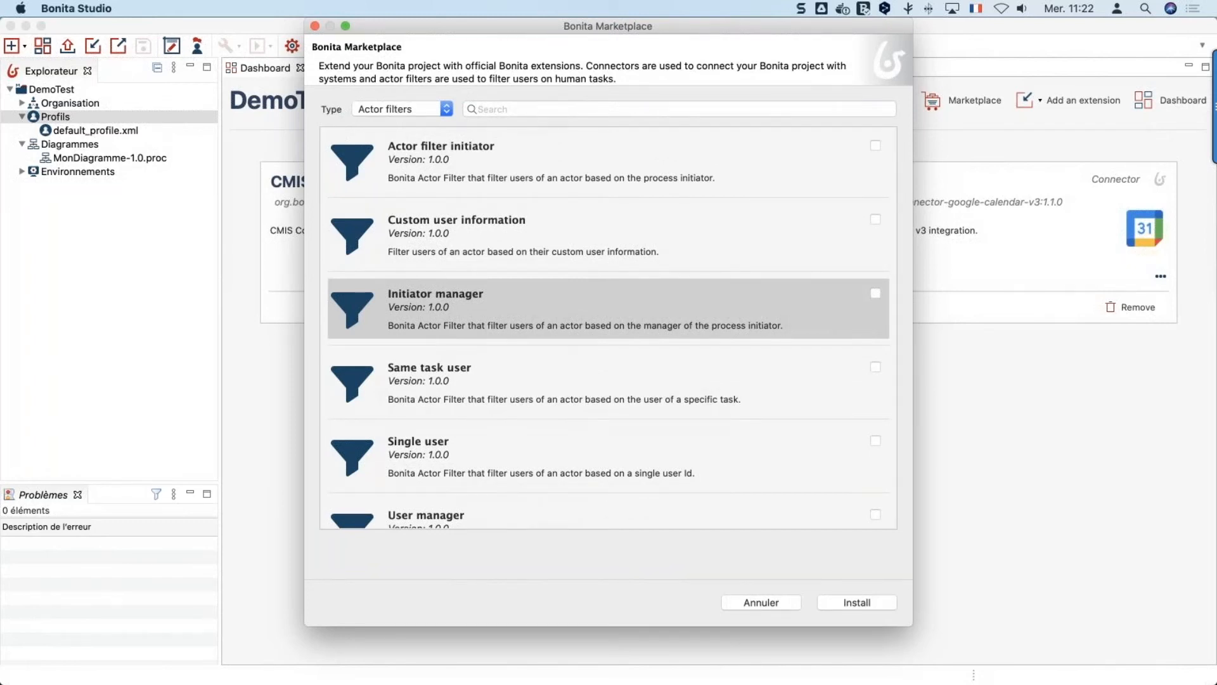
- Switch to Chrome, search the Maven Central Repository for bonitasoft and look through the listed artifacts
{"action": "key", "text": "ctrl+Up"}
{"action": "left_click", "coordinate": [492, 288]}
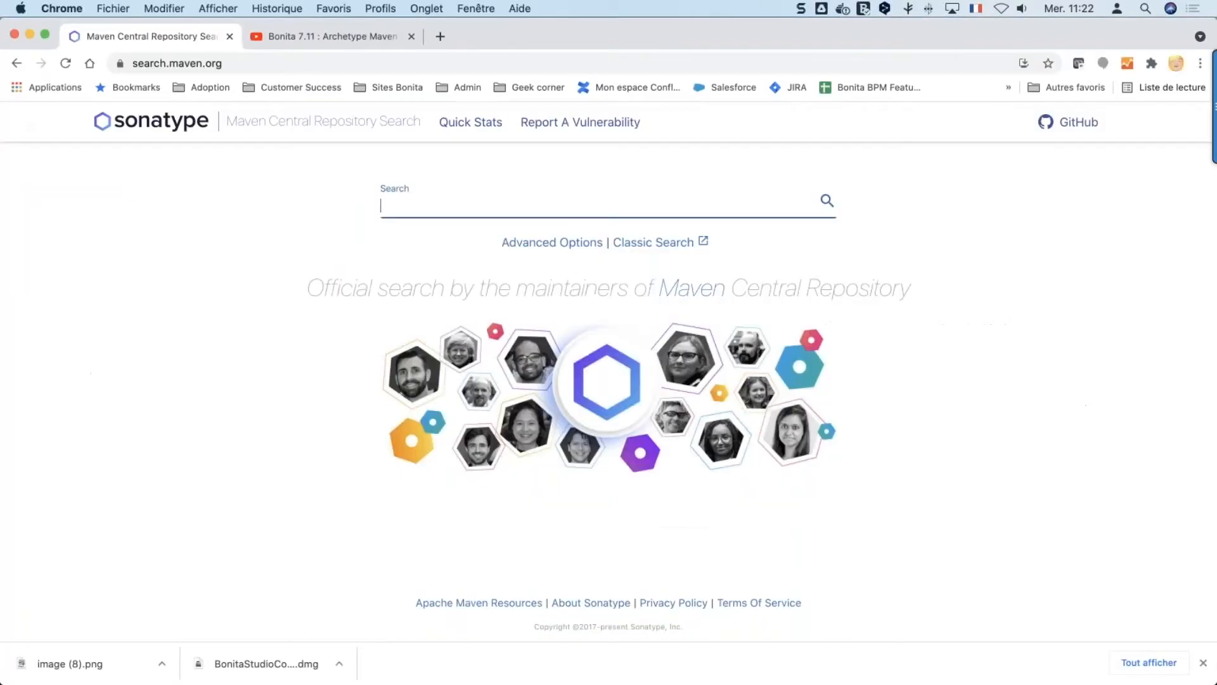
{"action": "type", "text": "bonitasoft"}
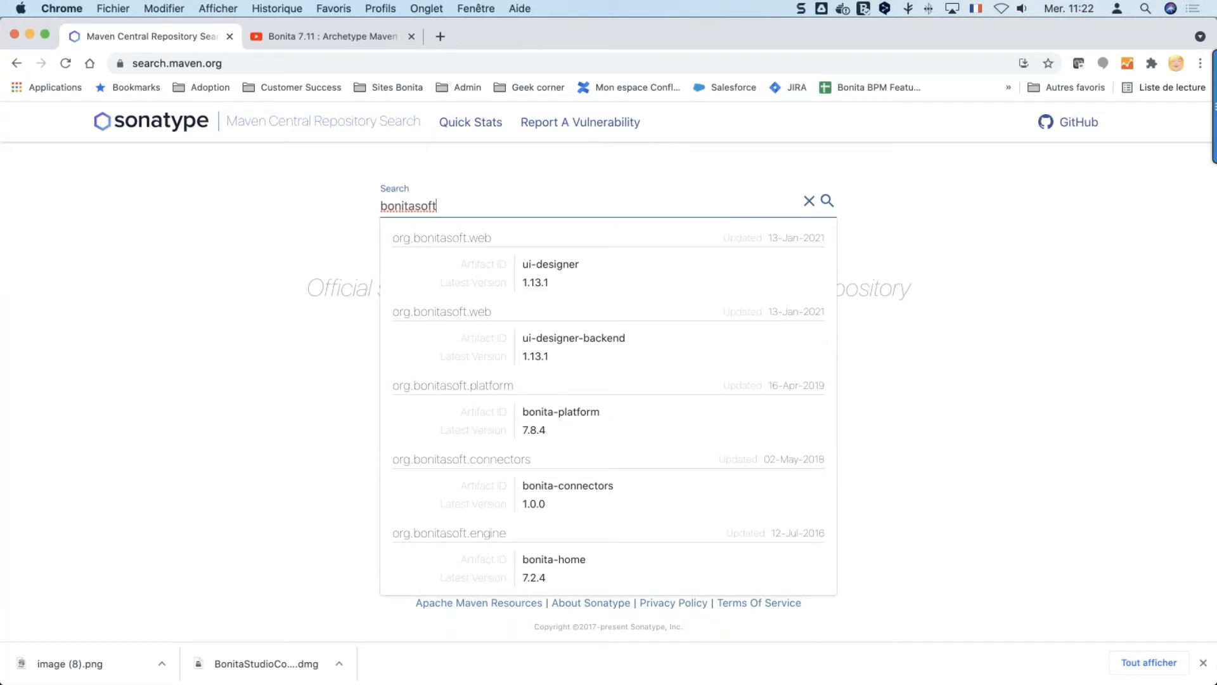
{"action": "key", "text": "Return"}
{"action": "scroll", "coordinate": [340, 557], "scroll_direction": "down", "scroll_amount": 5}
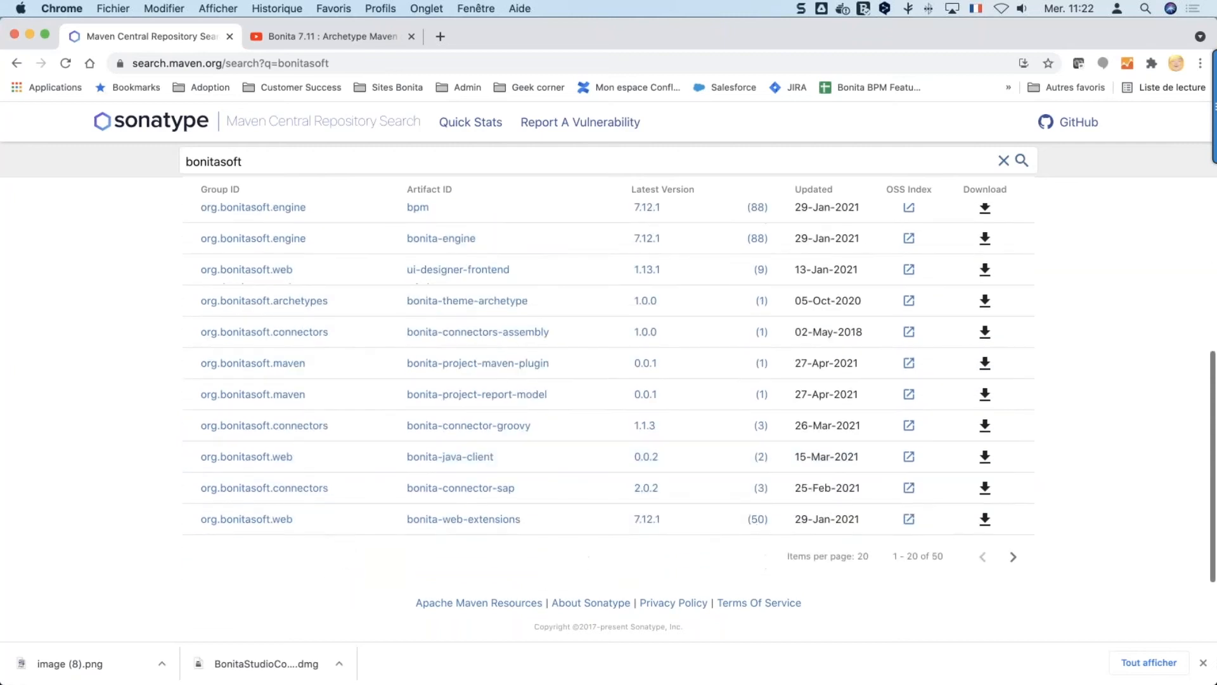
{"action": "scroll", "coordinate": [332, 480], "scroll_direction": "up", "scroll_amount": 5}
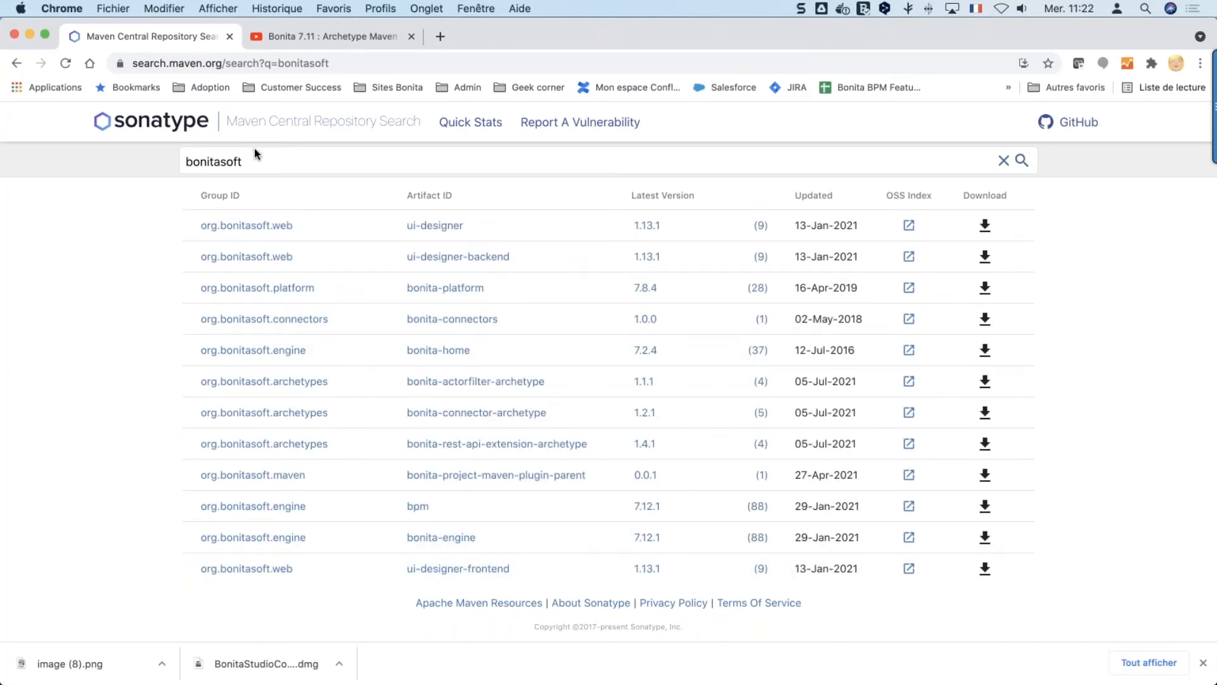
- Switch back to Bonita Studio and close the Marketplace without installing an extension
{"action": "key", "text": "ctrl+Up"}
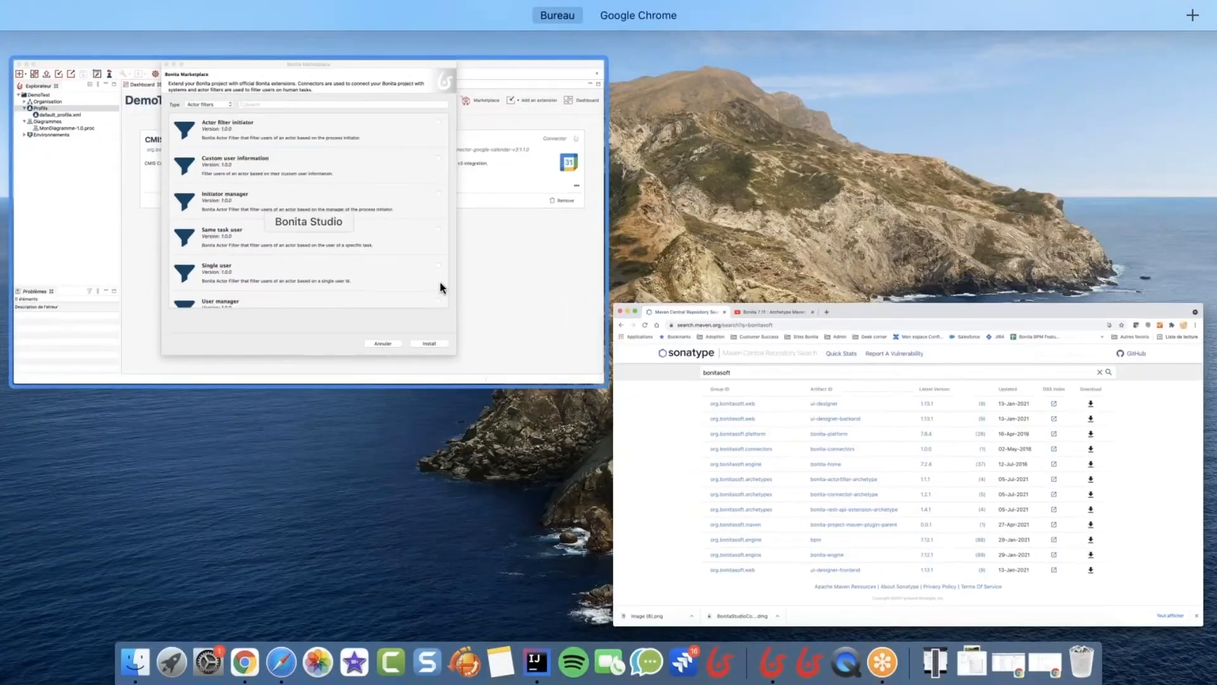
{"action": "left_click", "coordinate": [440, 283]}
{"action": "left_click", "coordinate": [760, 602]}
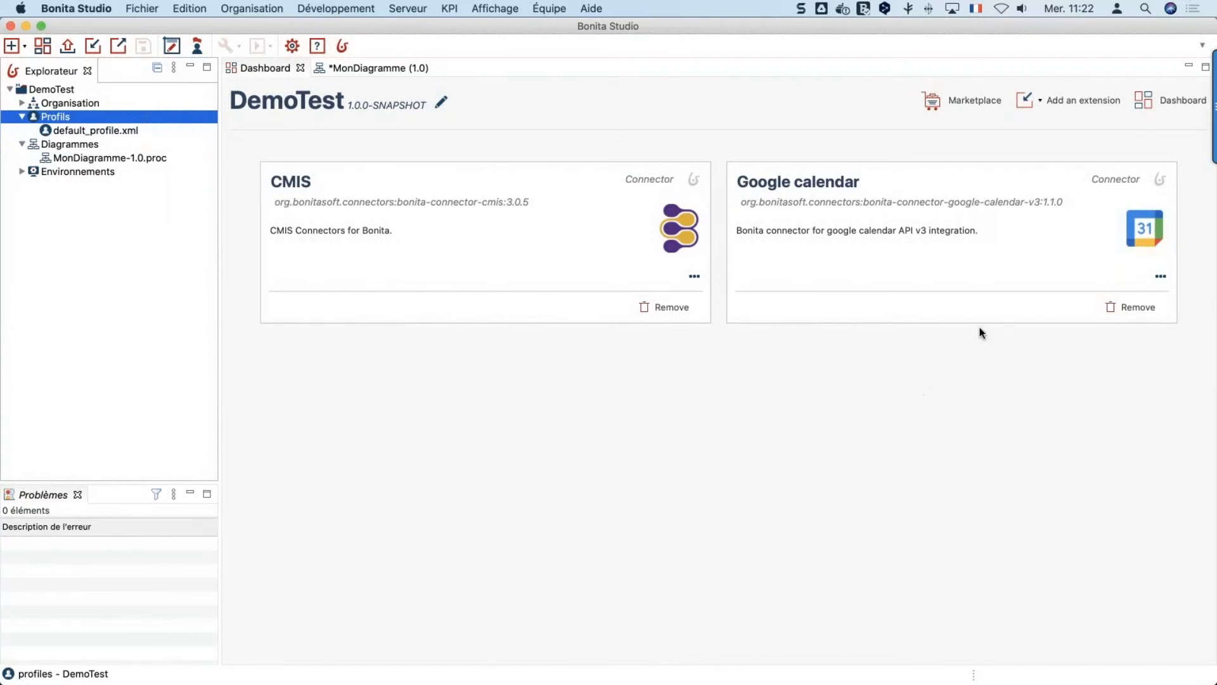
- Examine the From file option for adding a connector extension and close the dialog without importing
{"action": "left_click", "coordinate": [1037, 106]}
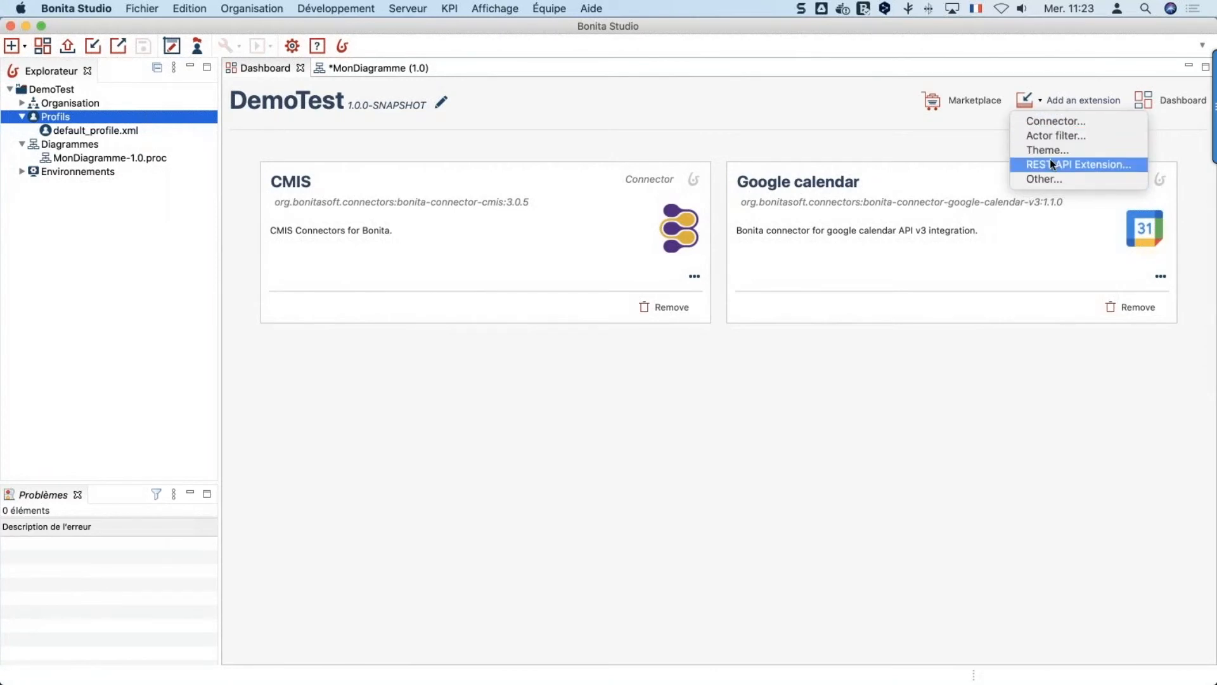
{"action": "left_click", "coordinate": [1055, 121]}
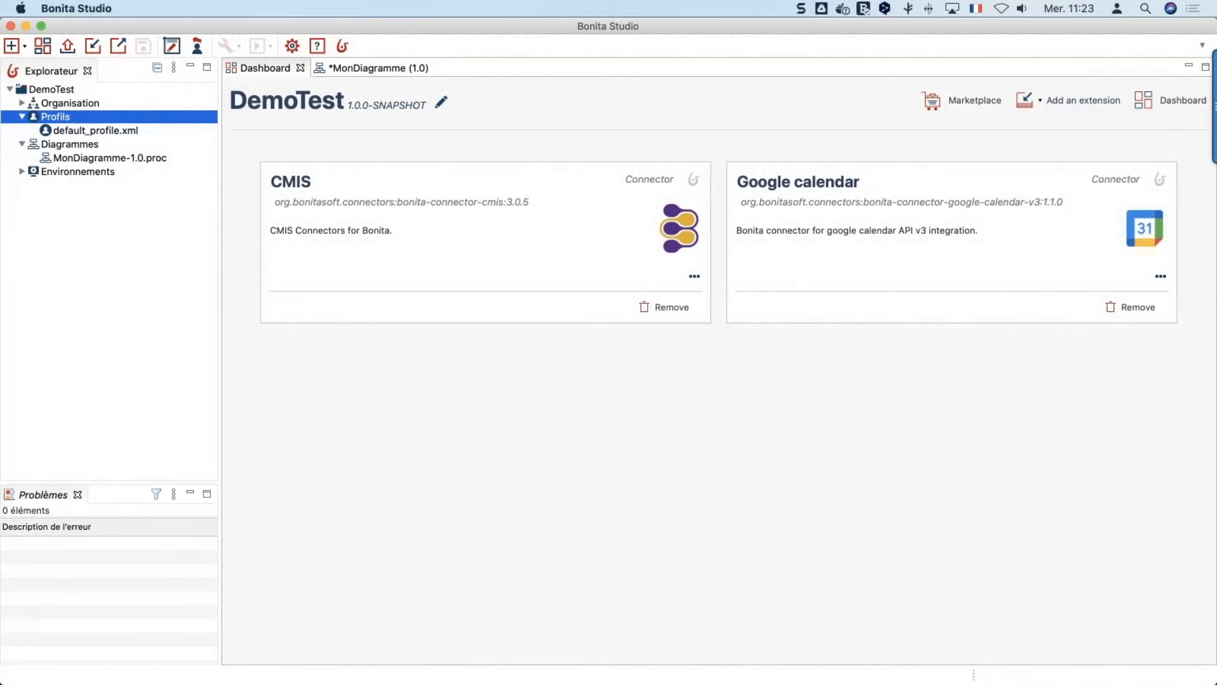
{"action": "left_click", "coordinate": [652, 105]}
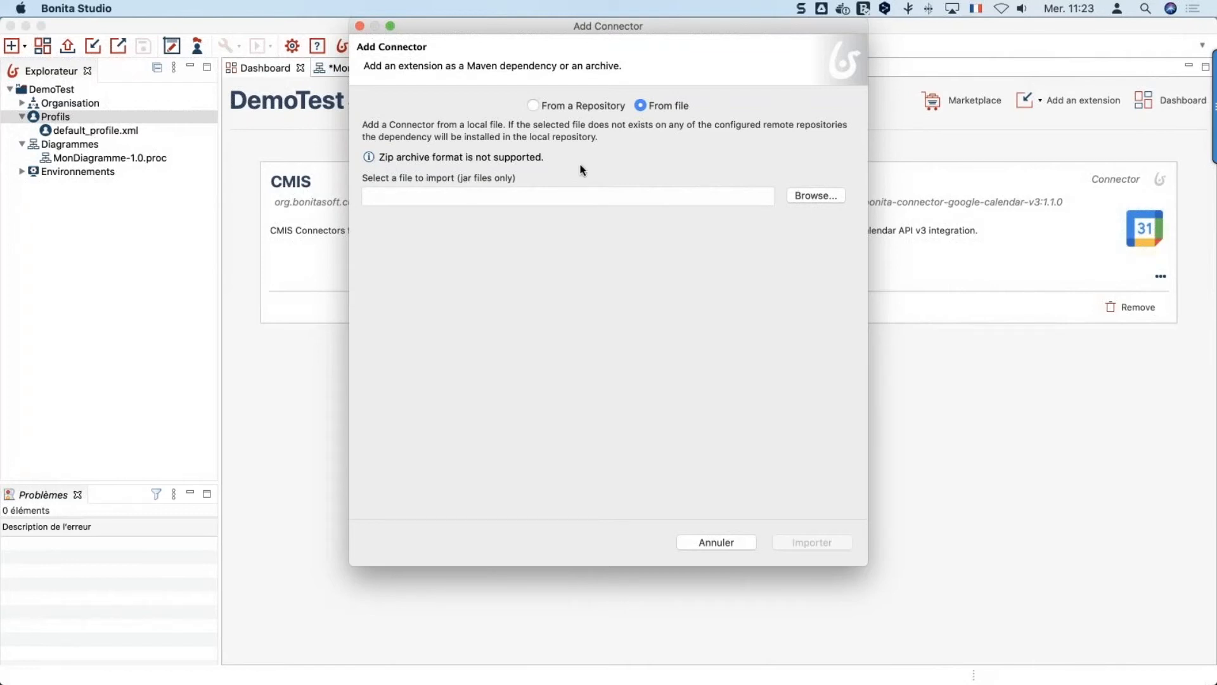
{"action": "left_click", "coordinate": [714, 544]}
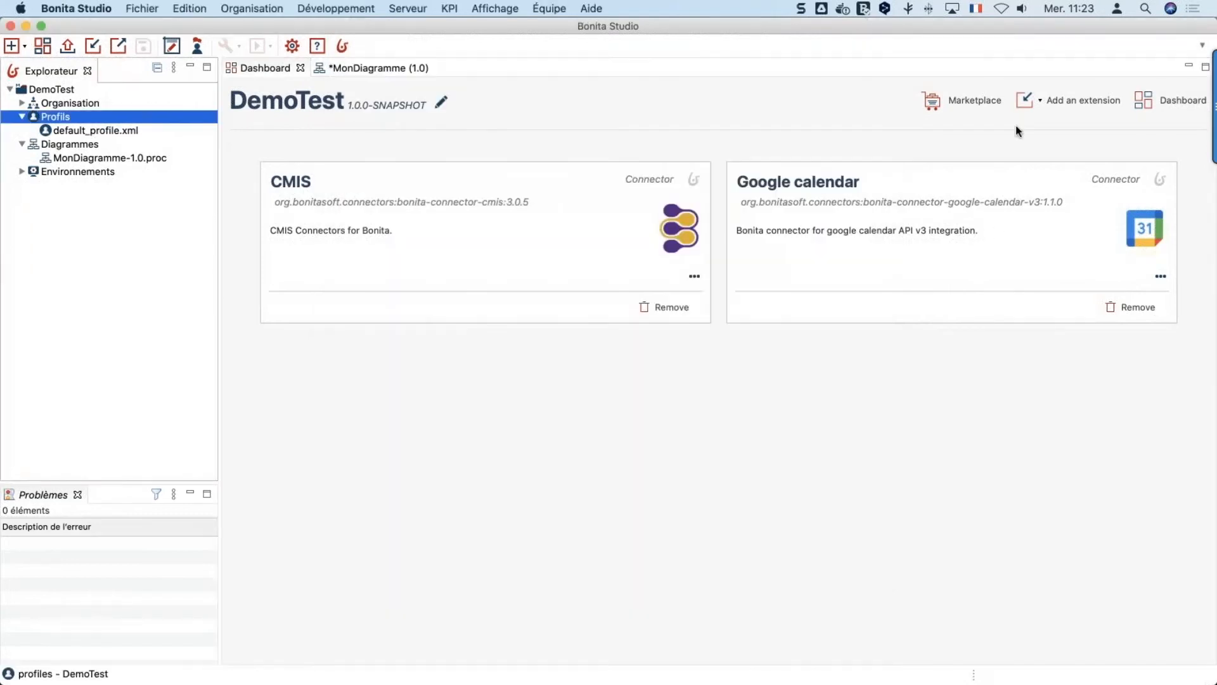
- Add a theme extension to the project from the local file CustomerServicesTheme-1.0.0-SNAPSHOT.zip, keeping the proposed Maven coordinates
{"action": "left_click", "coordinate": [1027, 101]}
{"action": "left_click", "coordinate": [1049, 150]}
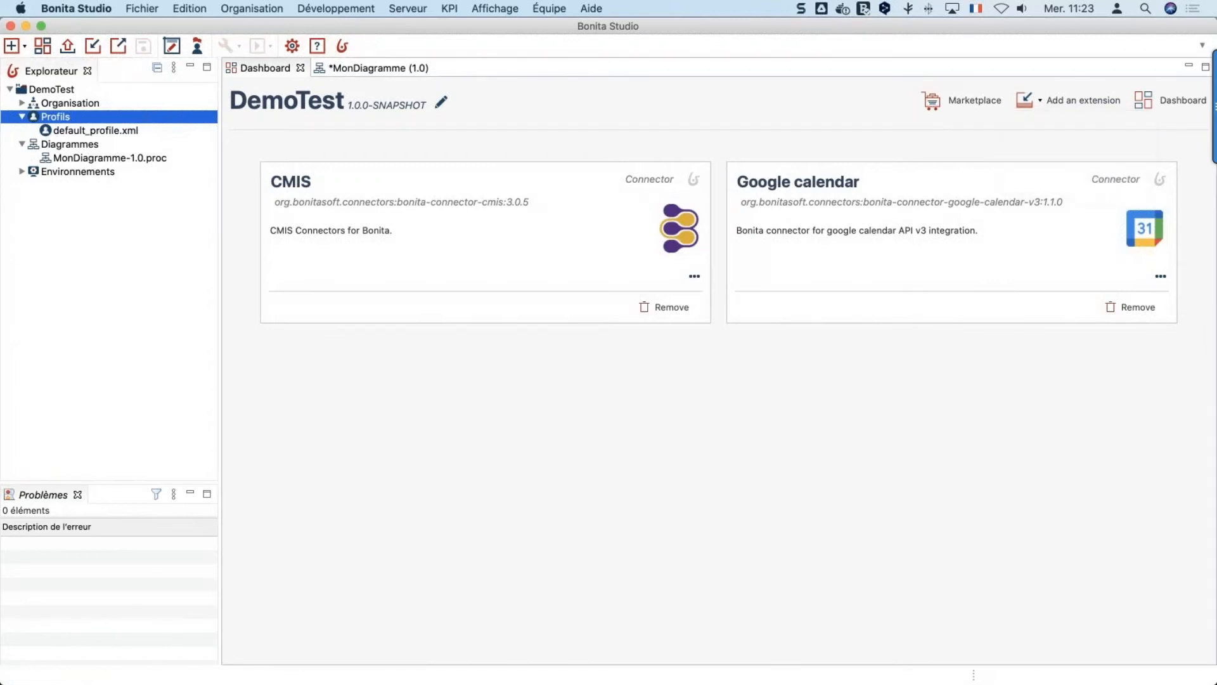
{"action": "left_click", "coordinate": [641, 106]}
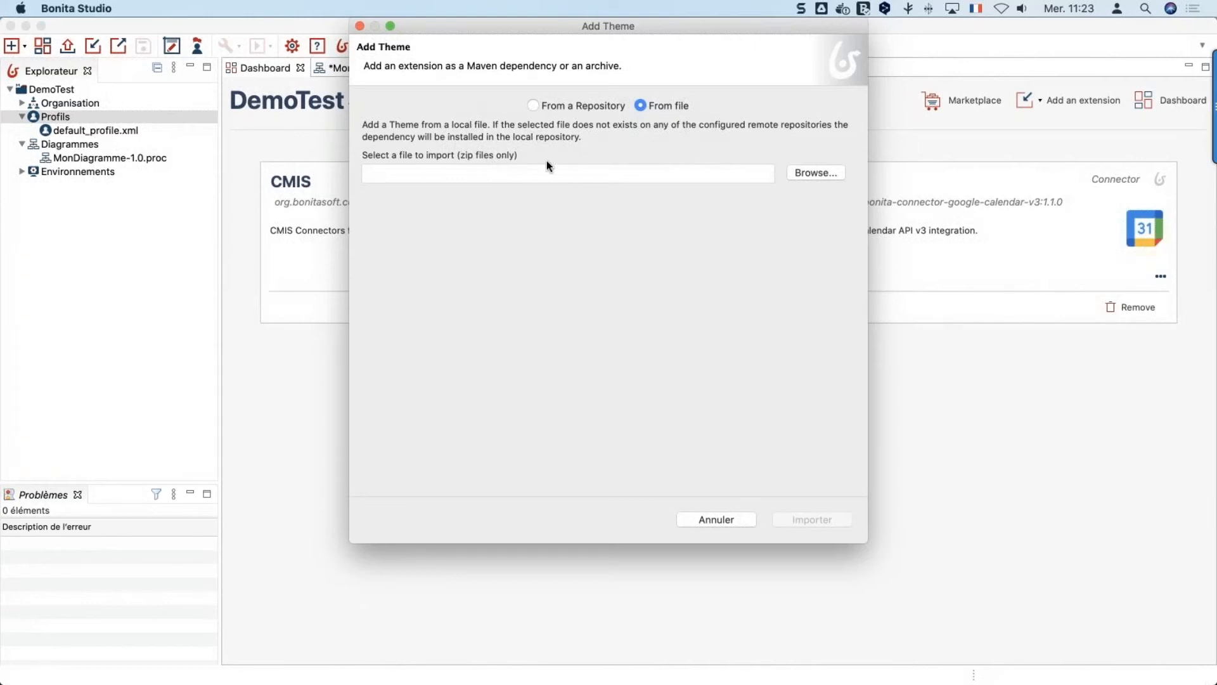
{"action": "left_click", "coordinate": [817, 173]}
{"action": "left_click", "coordinate": [494, 173]}
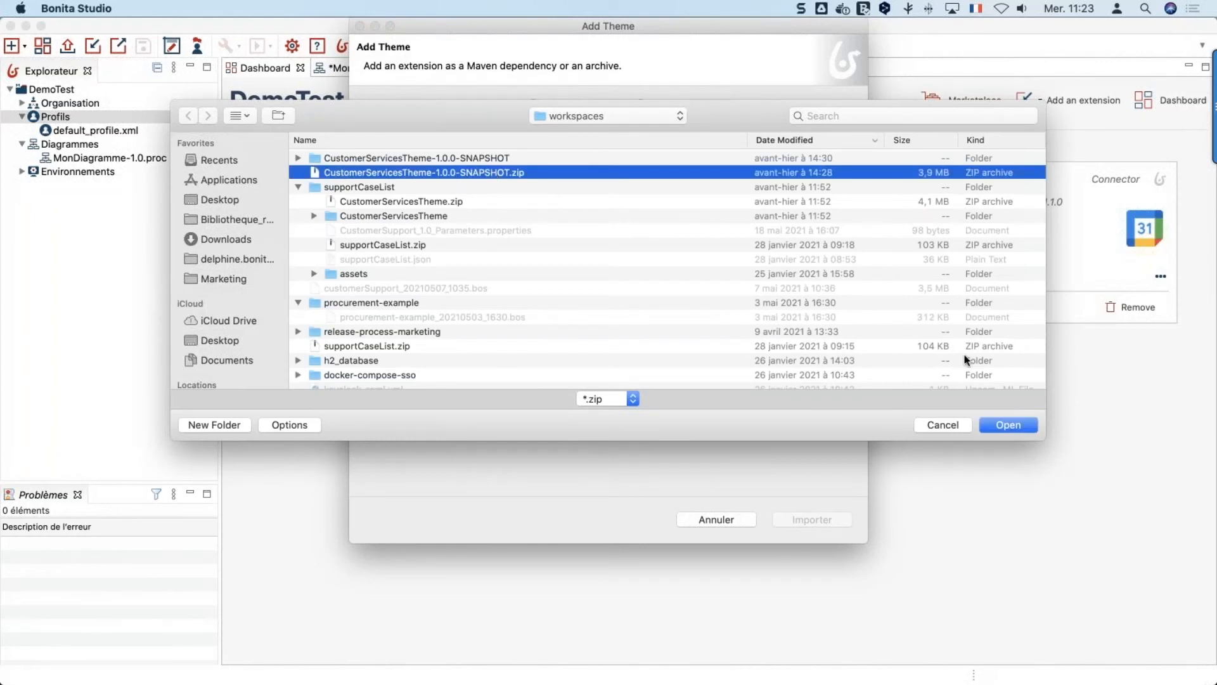
{"action": "left_click", "coordinate": [1008, 425]}
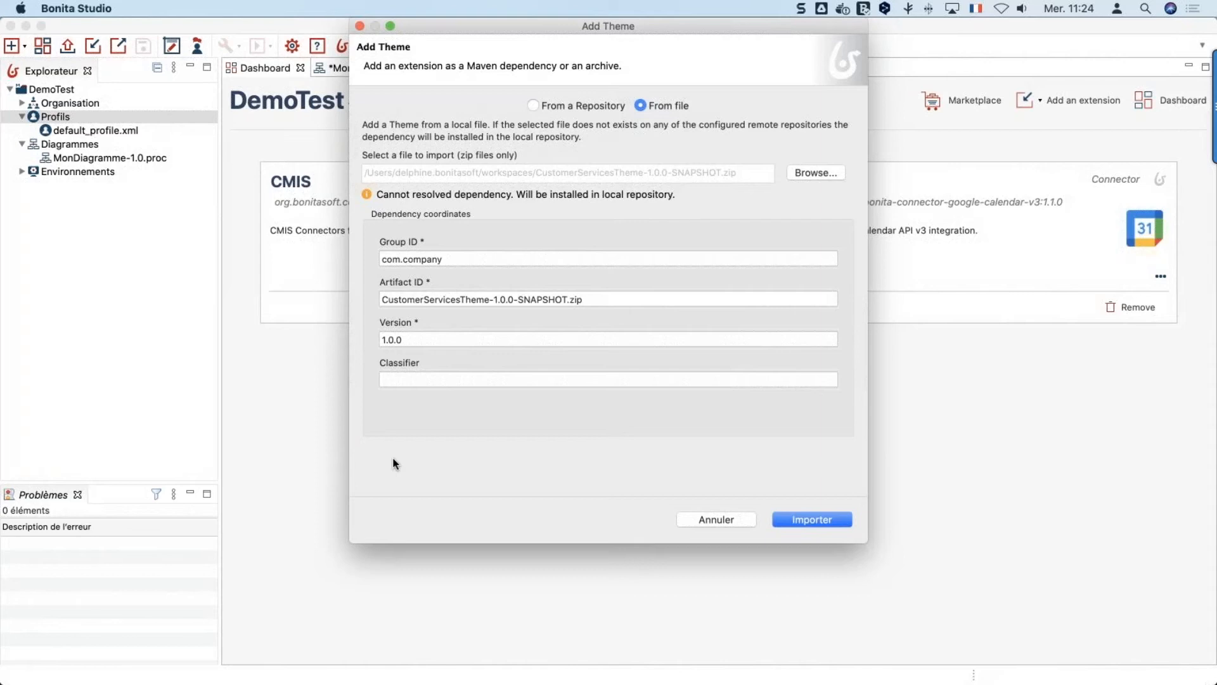
{"action": "left_click", "coordinate": [809, 522]}
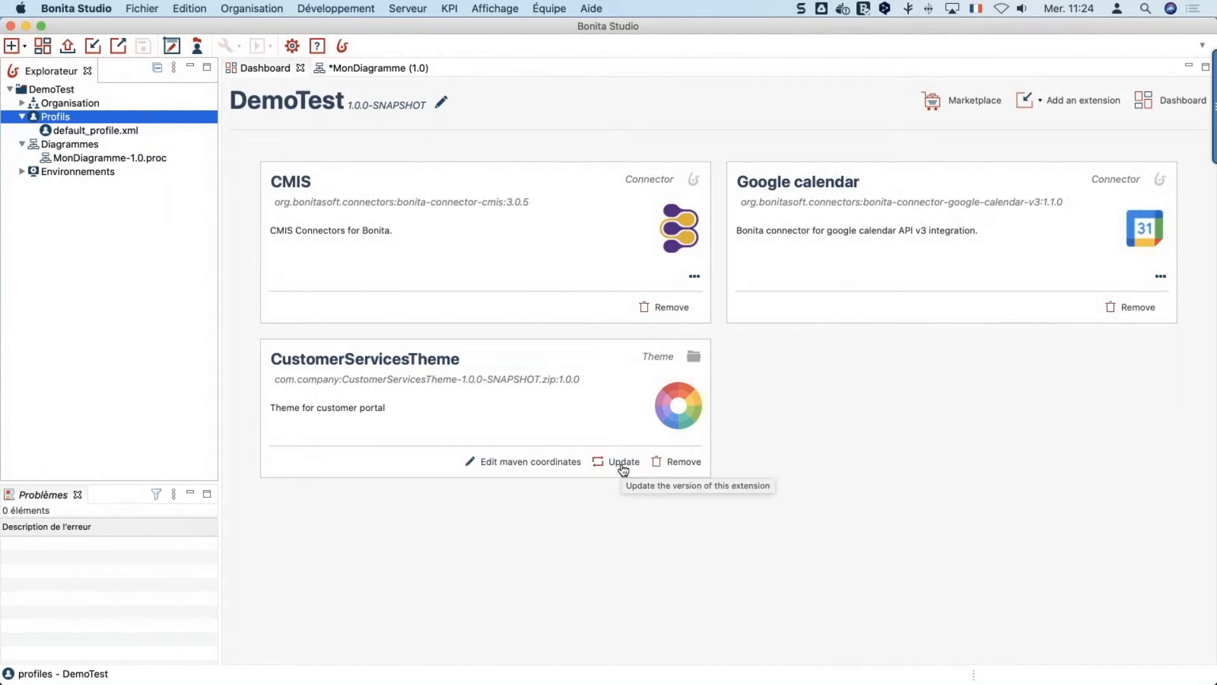
{"action": "left_click", "coordinate": [645, 587]}
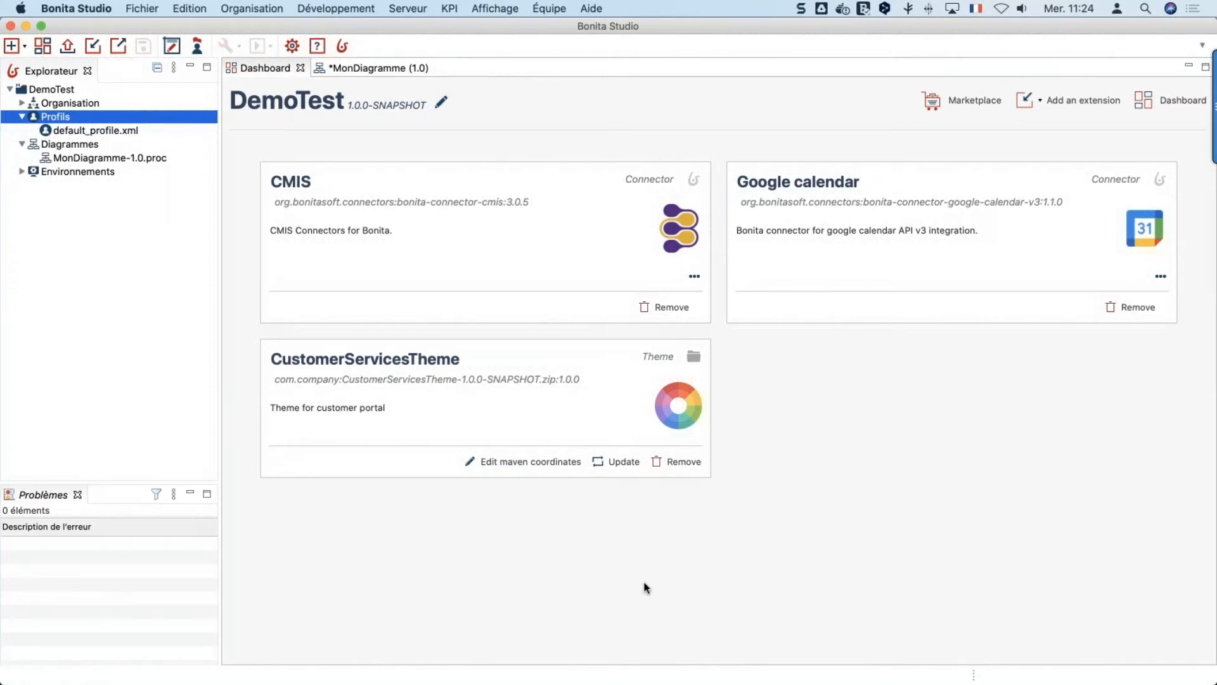
- Switch to the app-Ticketing project without saving the MonDiagramme (1.0) changes
{"action": "left_click", "coordinate": [135, 8]}
{"action": "left_click", "coordinate": [203, 289]}
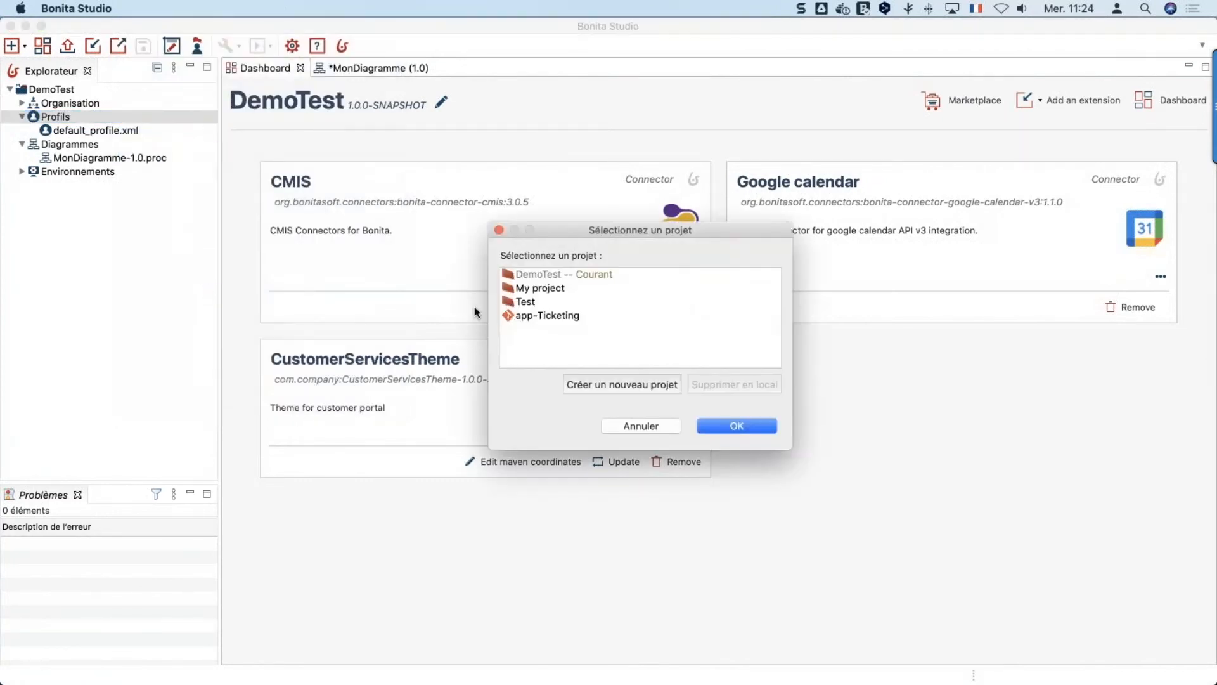
{"action": "left_click", "coordinate": [555, 312]}
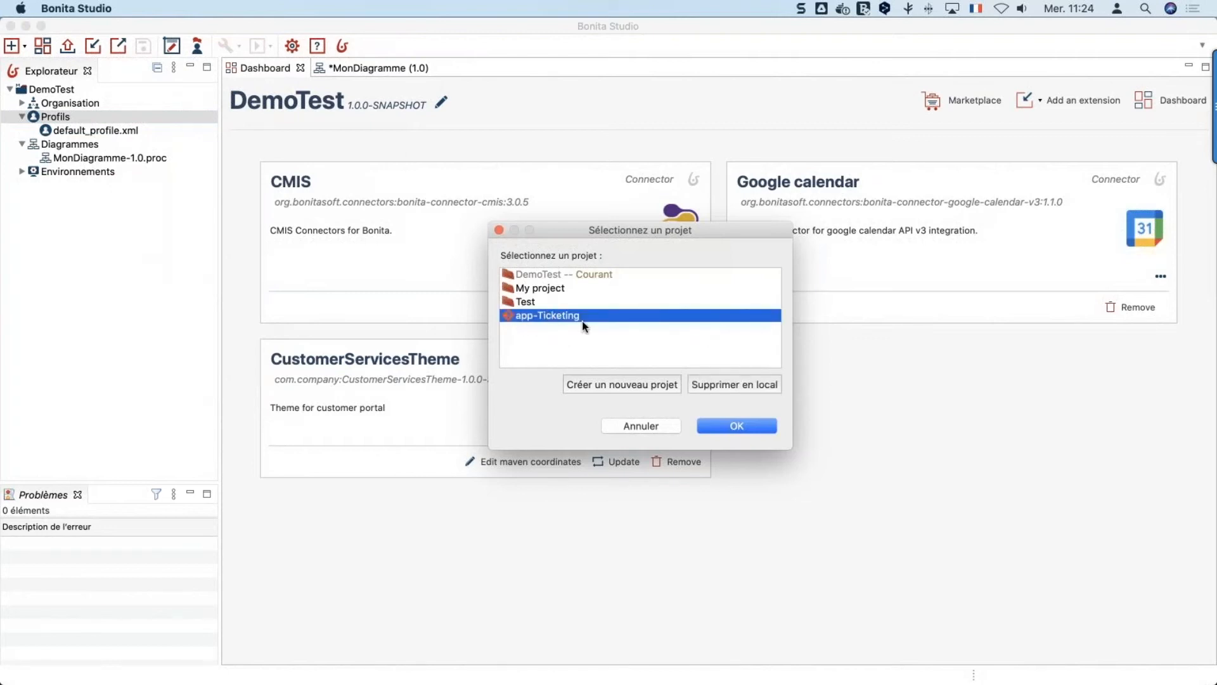
{"action": "left_click", "coordinate": [733, 426]}
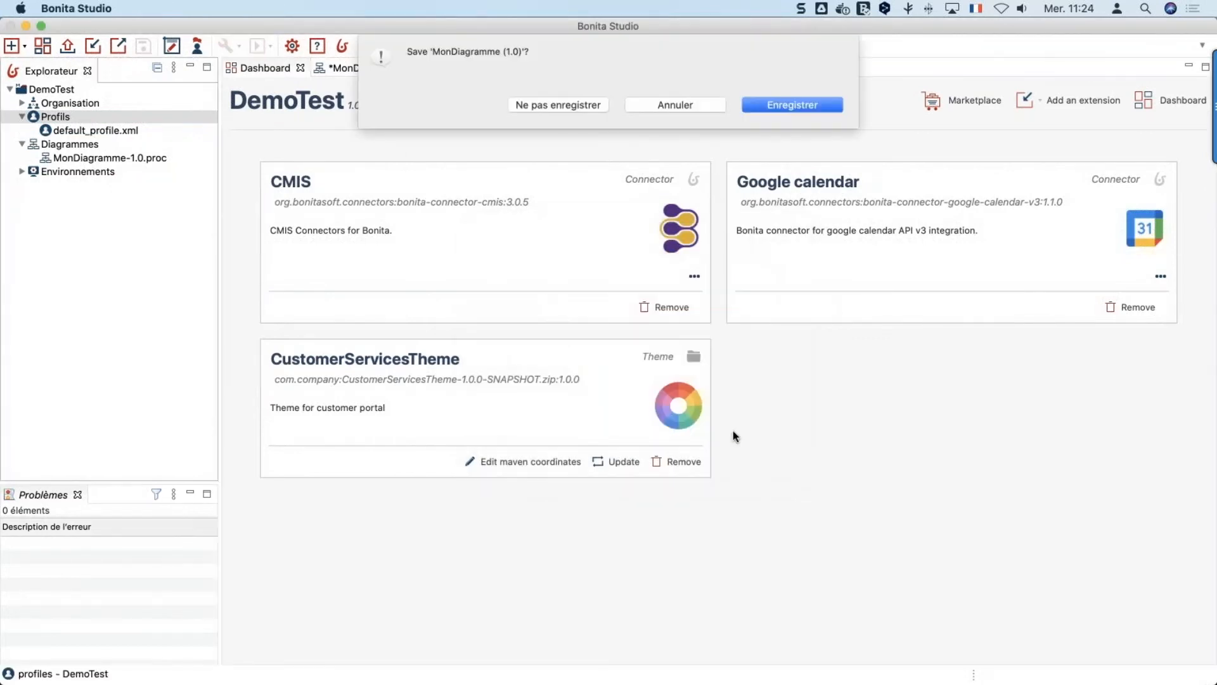
{"action": "left_click", "coordinate": [579, 106]}
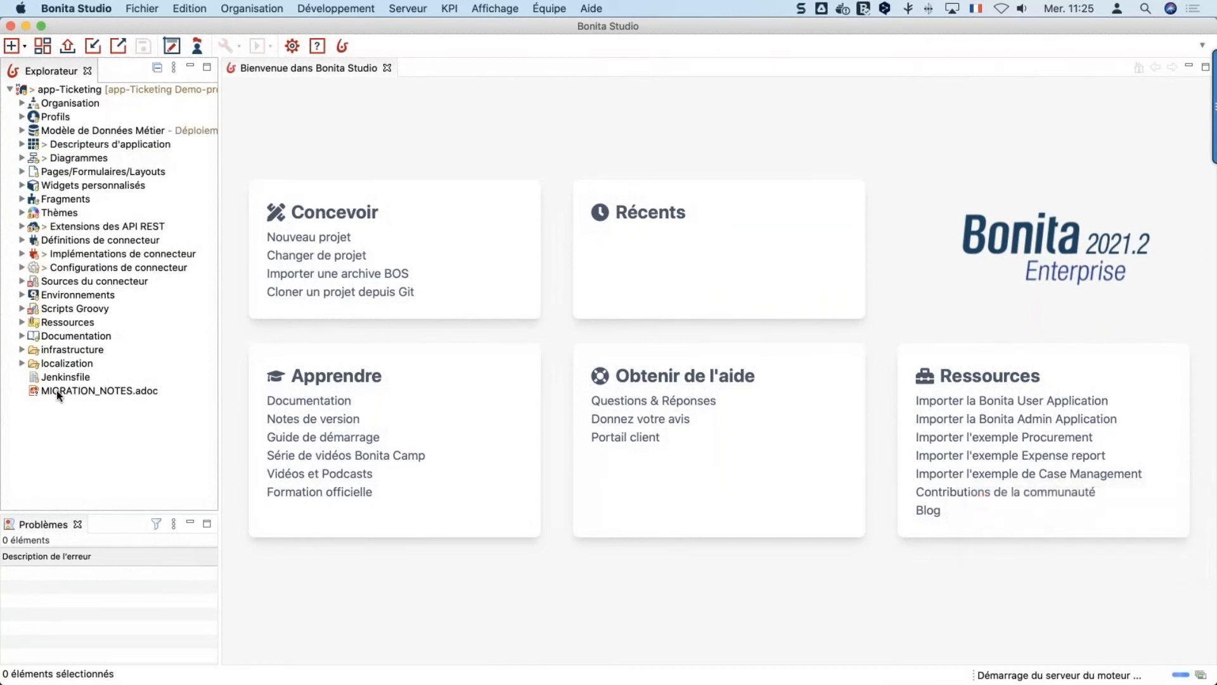
- Open MIGRATION_NOTES.adoc in the app-Ticketing project, read the migration notes and close the file
{"action": "left_click", "coordinate": [63, 390]}
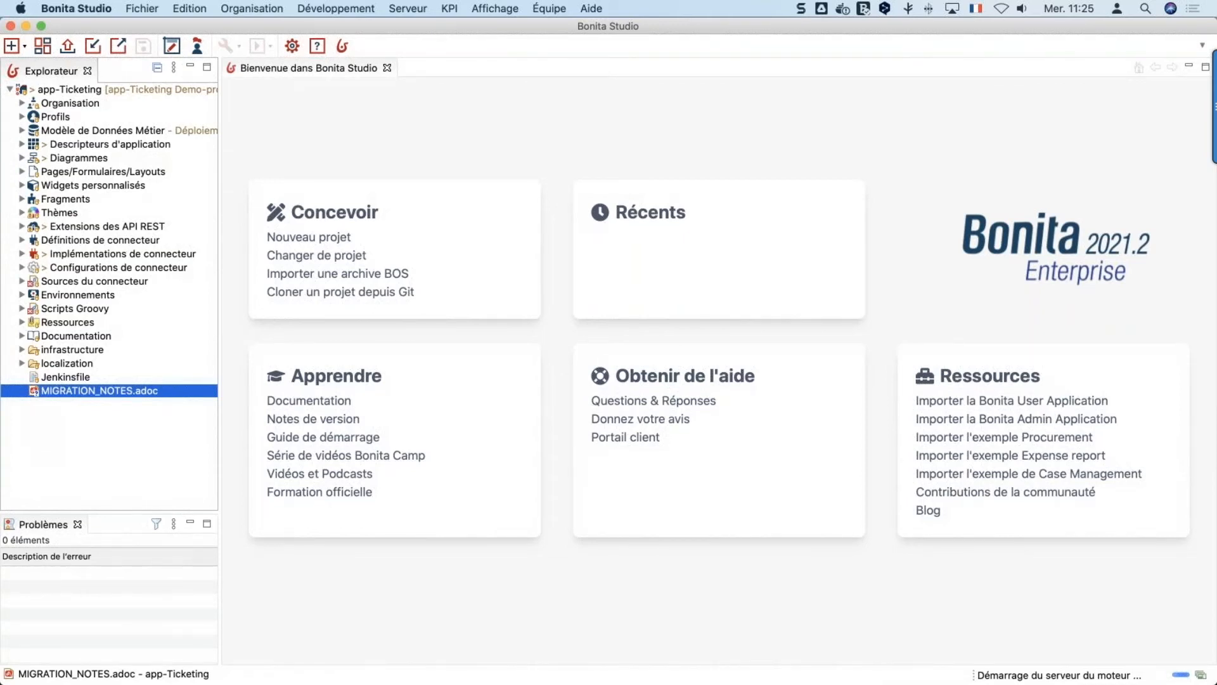
{"action": "double_click", "coordinate": [83, 391]}
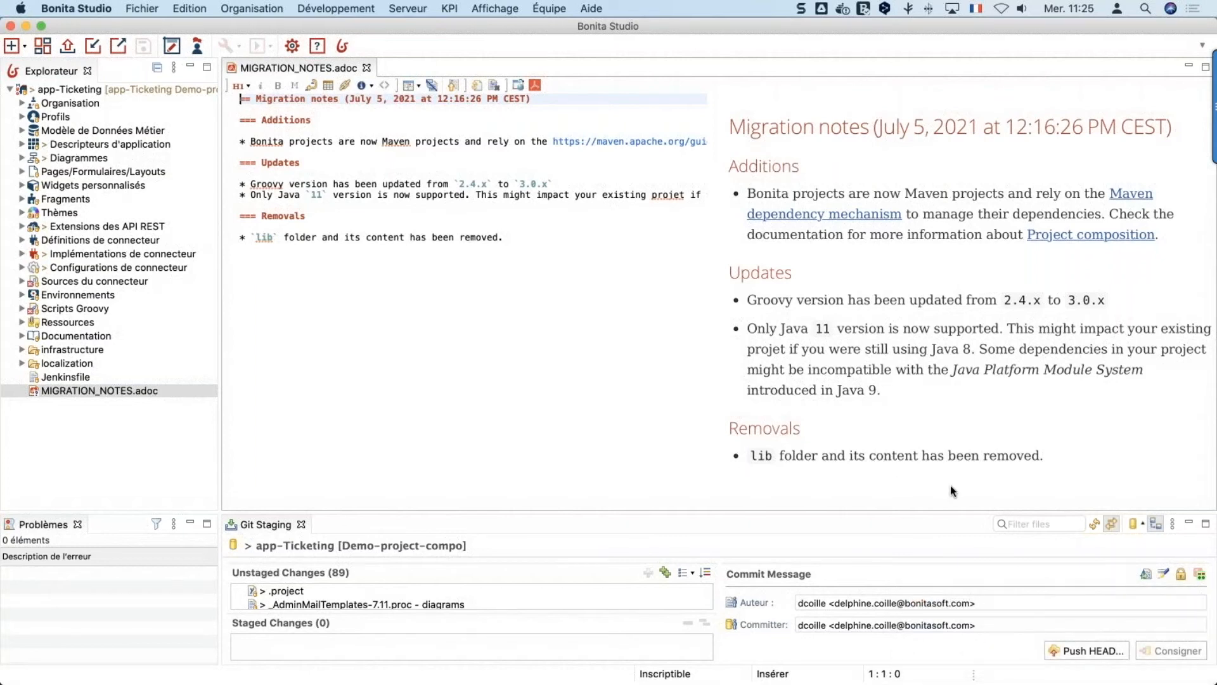
{"action": "left_click", "coordinate": [366, 67]}
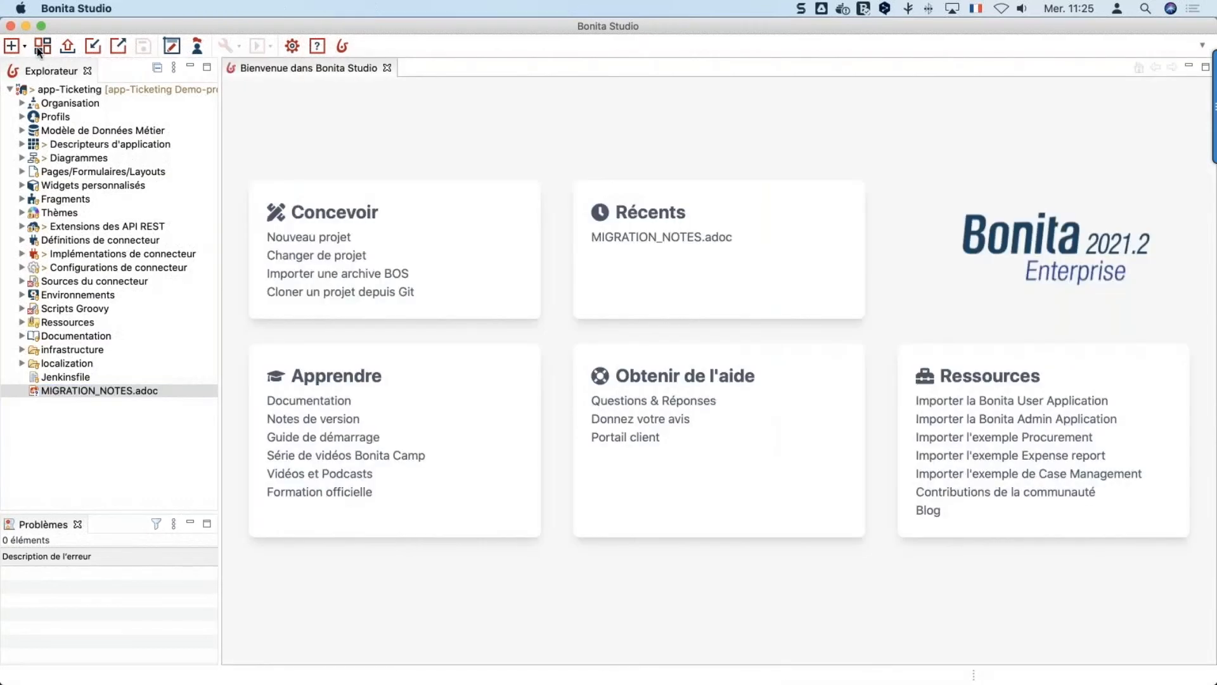
- Open the app-Ticketing project dashboard and look through the overview of its diagrams
{"action": "left_click", "coordinate": [37, 47]}
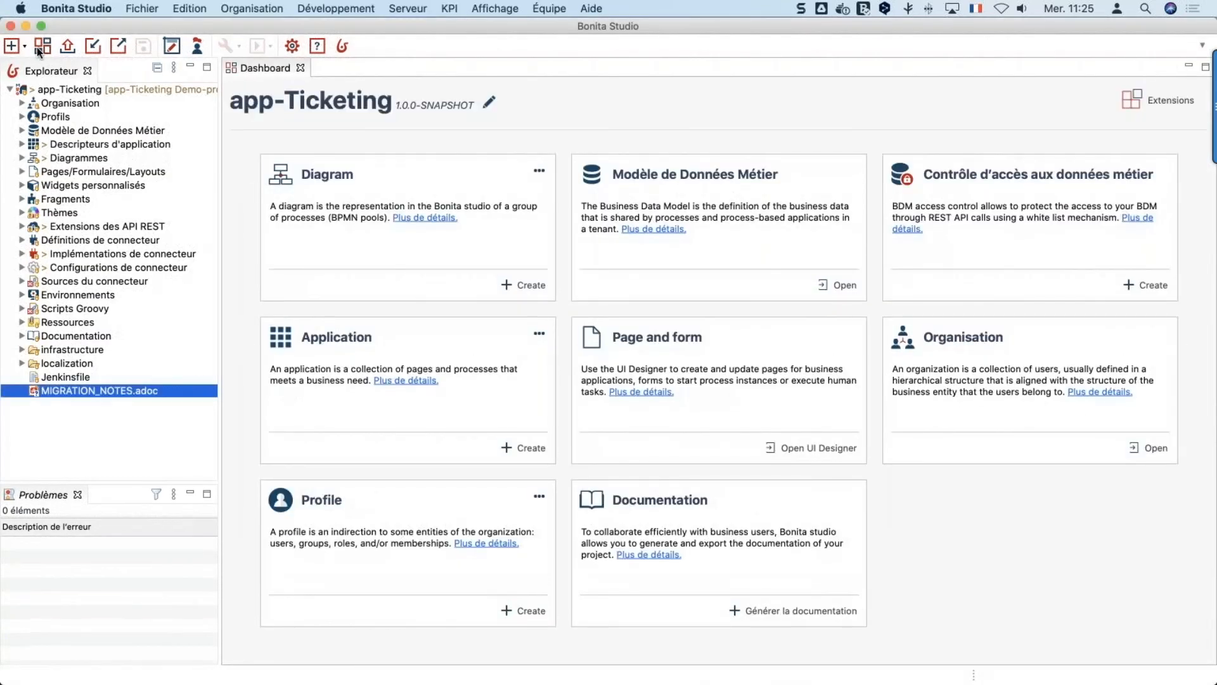
{"action": "left_click", "coordinate": [318, 176]}
{"action": "scroll", "coordinate": [318, 177], "scroll_direction": "down", "scroll_amount": 6}
{"action": "scroll", "coordinate": [726, 403], "scroll_direction": "down", "scroll_amount": 8}
{"action": "scroll", "coordinate": [719, 402], "scroll_direction": "up", "scroll_amount": 15}
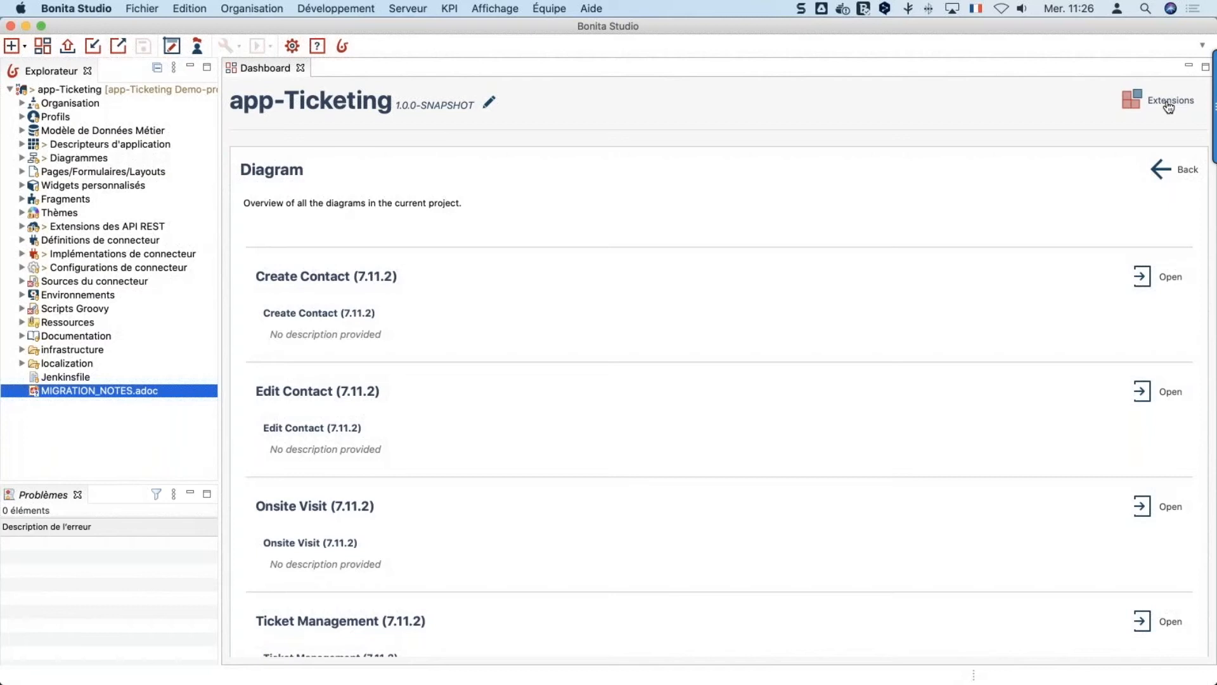
- Open the project's extensions overview and review its connectors, actor filter and the Other extensions dependency list
{"action": "left_click", "coordinate": [1133, 101]}
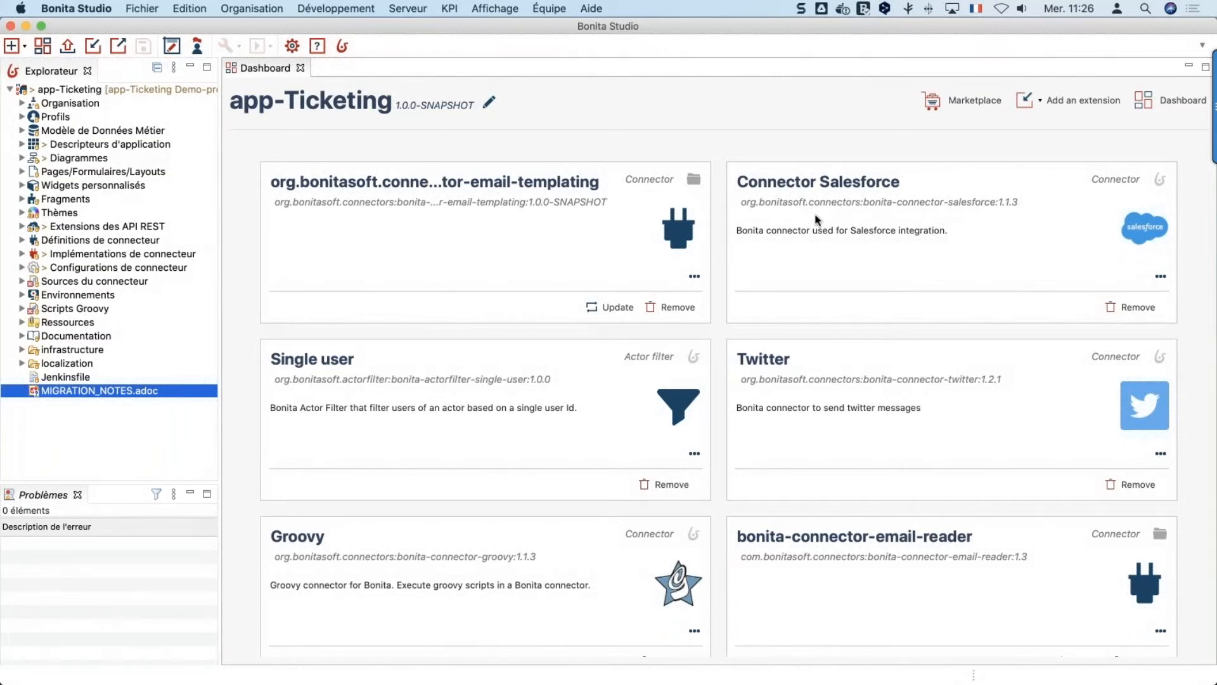
{"action": "scroll", "coordinate": [848, 257], "scroll_direction": "down", "scroll_amount": 3}
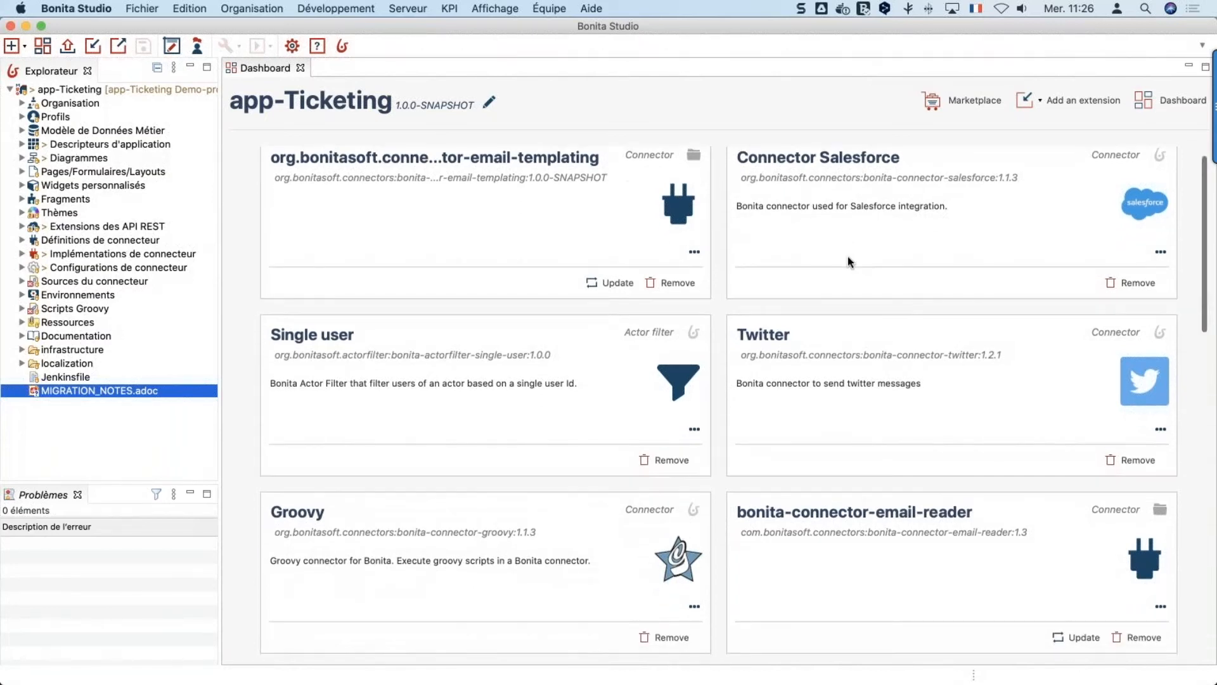
{"action": "scroll", "coordinate": [848, 260], "scroll_direction": "down", "scroll_amount": 10}
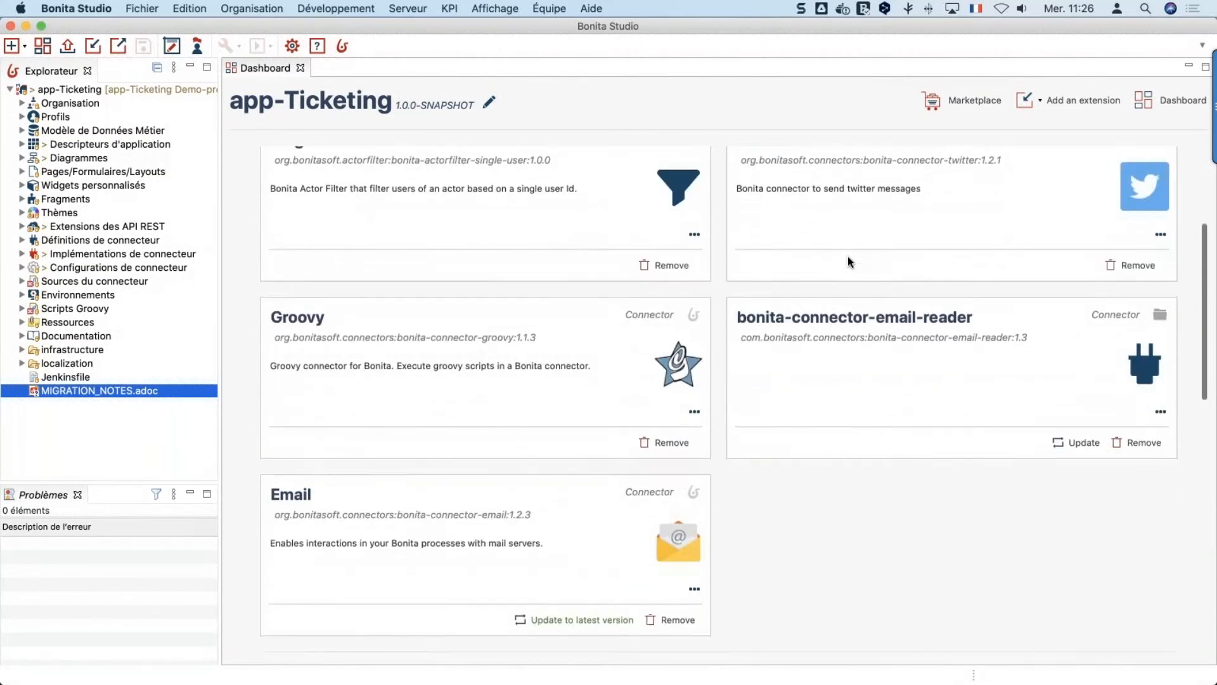
{"action": "scroll", "coordinate": [849, 260], "scroll_direction": "down", "scroll_amount": 11}
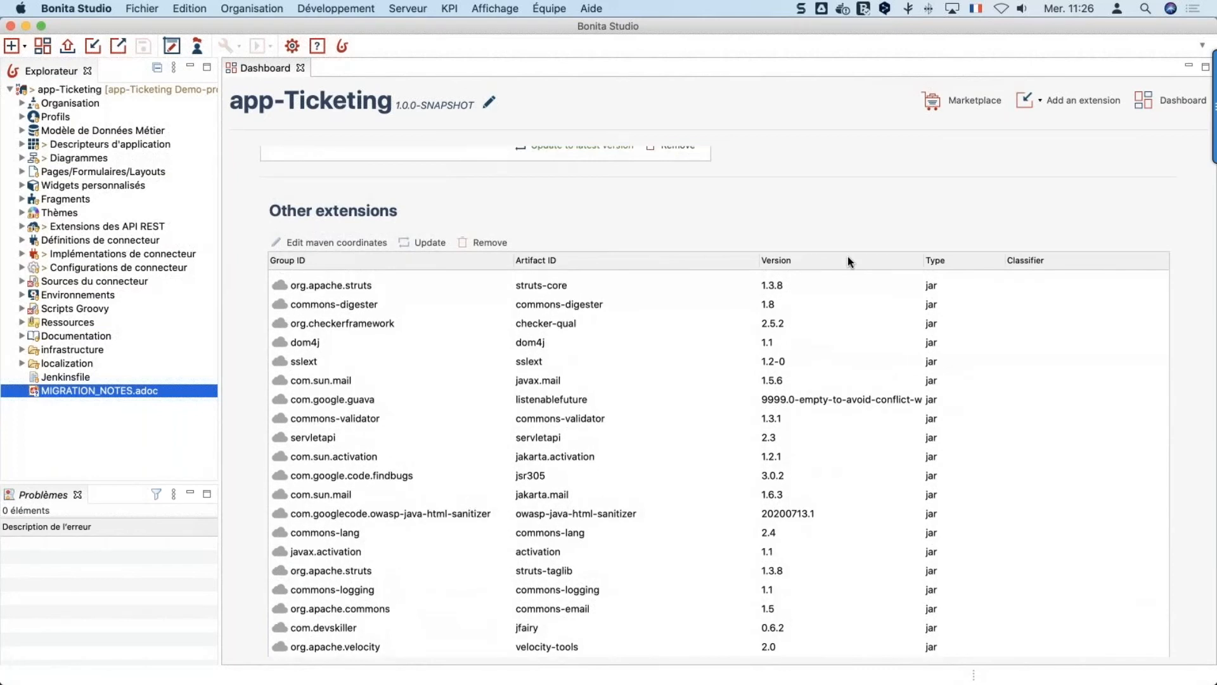
{"action": "scroll", "coordinate": [847, 256], "scroll_direction": "up", "scroll_amount": 11}
{"action": "scroll", "coordinate": [847, 203], "scroll_direction": "up", "scroll_amount": 11}
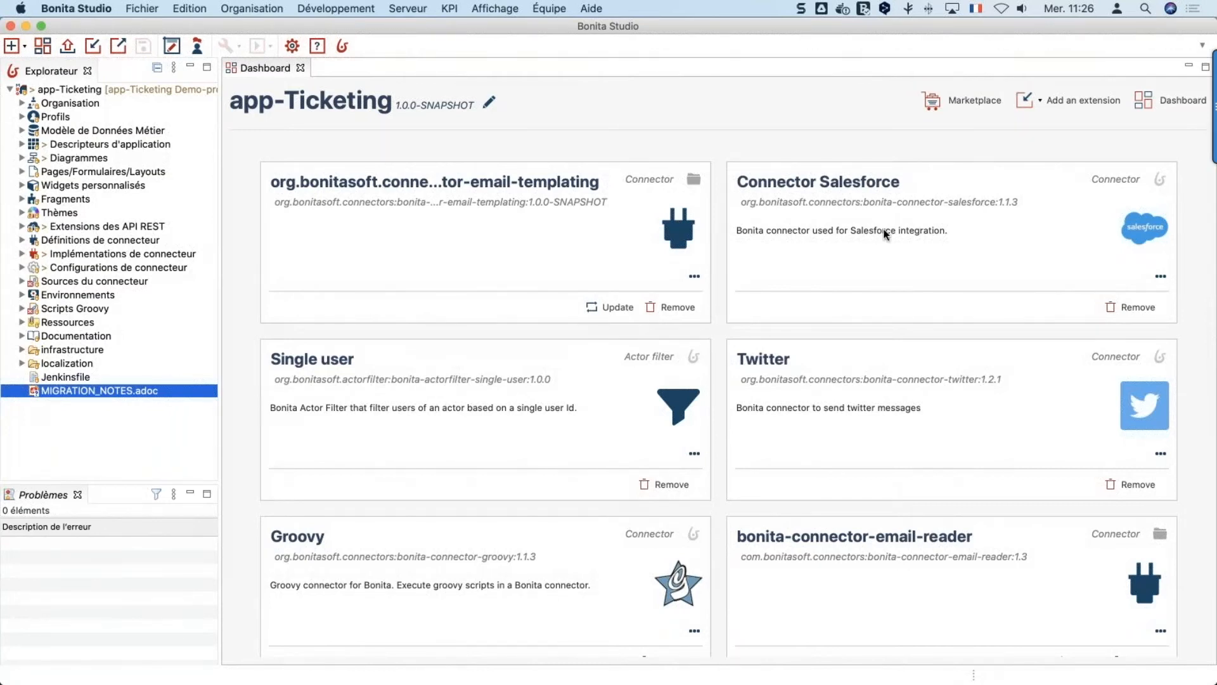
- Open the details of the Connector Salesforce extension and review its connector definitions and implementations
{"action": "left_click", "coordinate": [867, 184]}
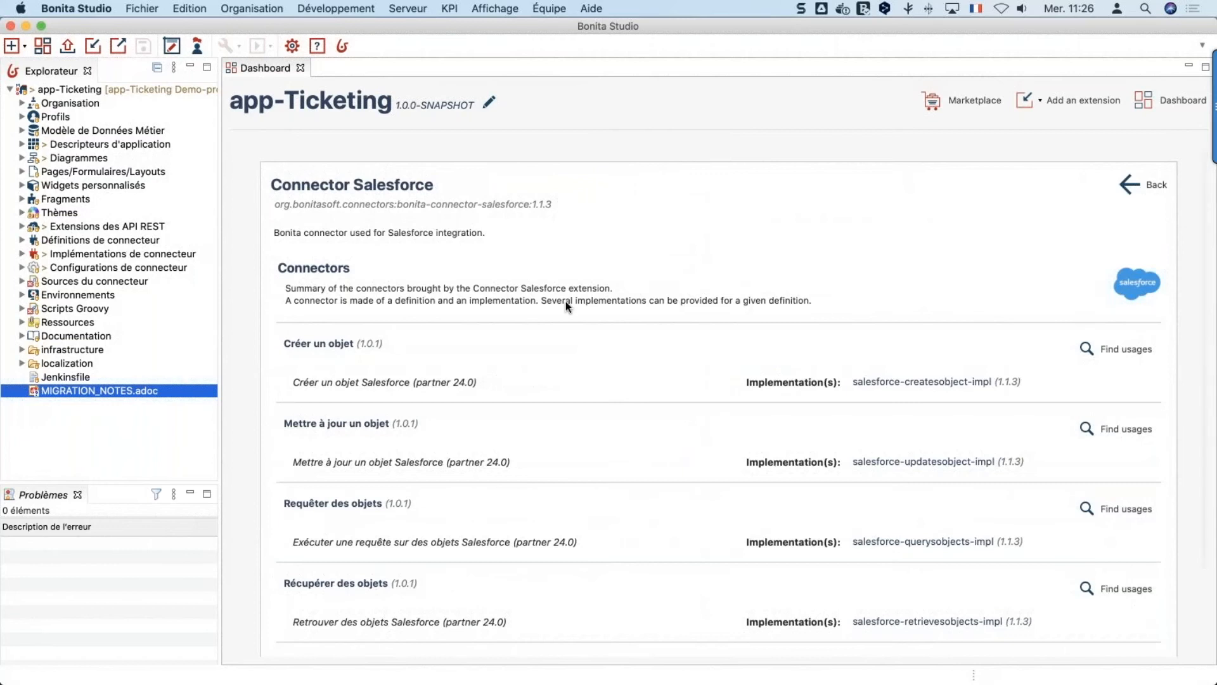
{"action": "scroll", "coordinate": [550, 404], "scroll_direction": "down", "scroll_amount": 3}
{"action": "scroll", "coordinate": [550, 404], "scroll_direction": "down", "scroll_amount": 1}
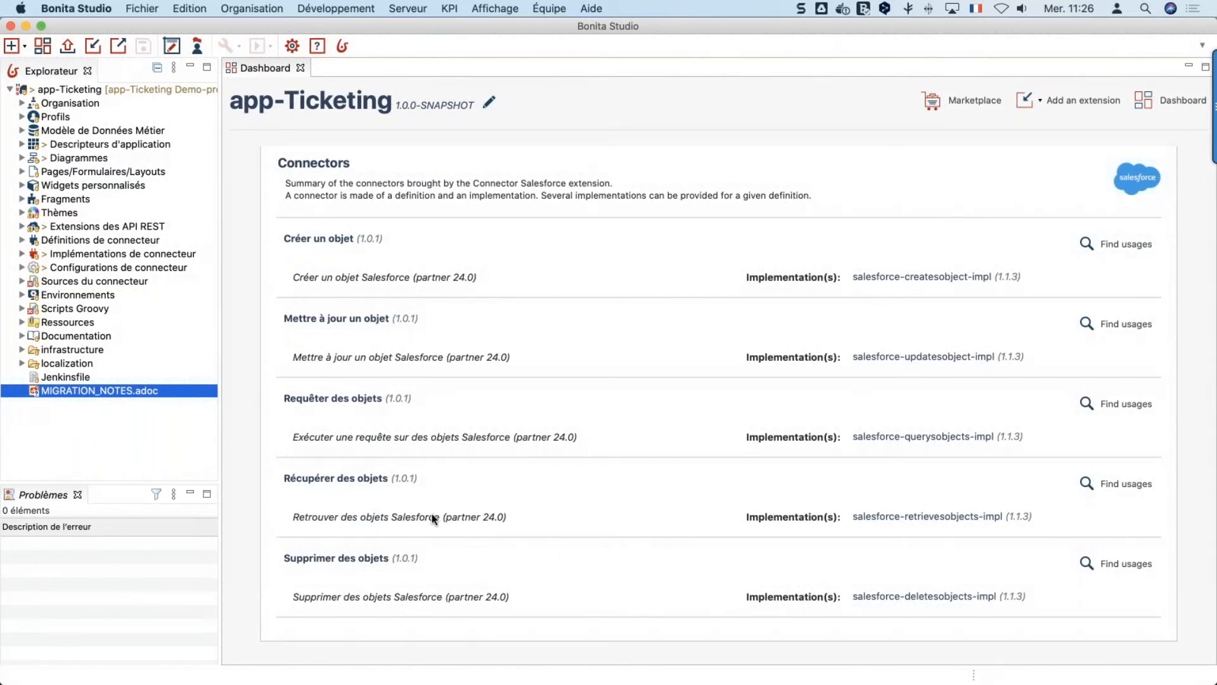
{"action": "scroll", "coordinate": [431, 517], "scroll_direction": "up", "scroll_amount": 3}
{"action": "scroll", "coordinate": [428, 516], "scroll_direction": "down", "scroll_amount": 3}
- Find usages of the Mettre à jour un objet connector, open the Case resolution by General Support task and select its updateCaseInSF output connector
{"action": "left_click", "coordinate": [1106, 326]}
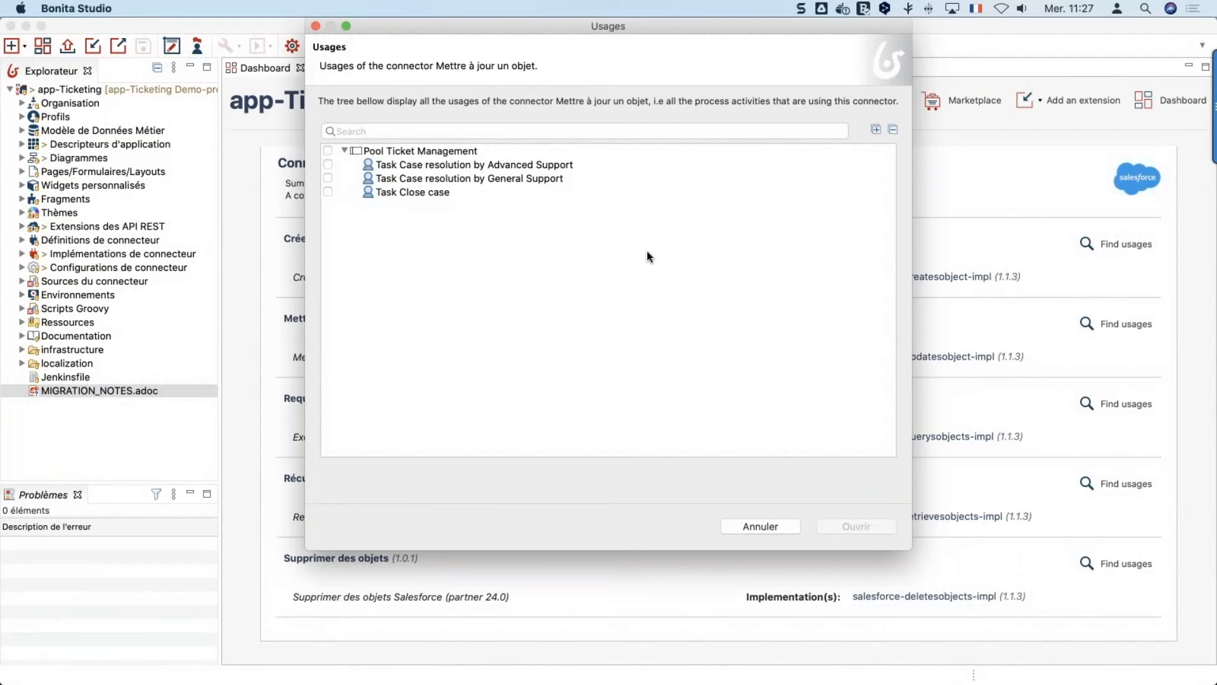
{"action": "left_click", "coordinate": [328, 179]}
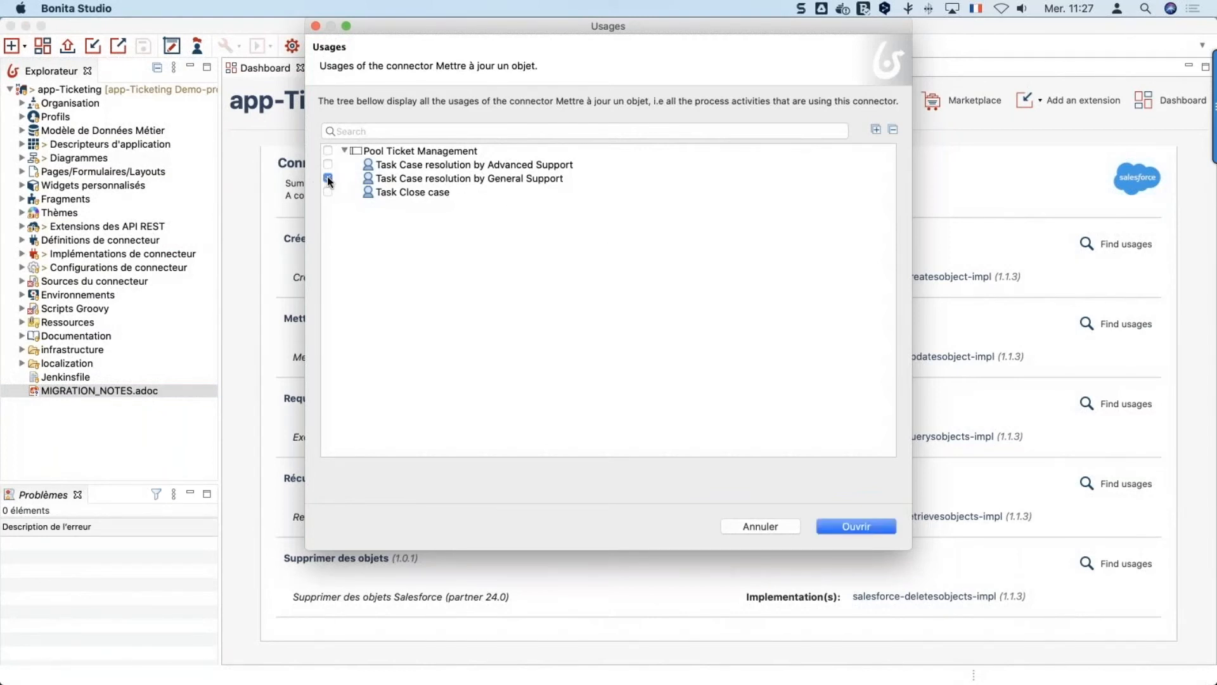
{"action": "left_click", "coordinate": [834, 526]}
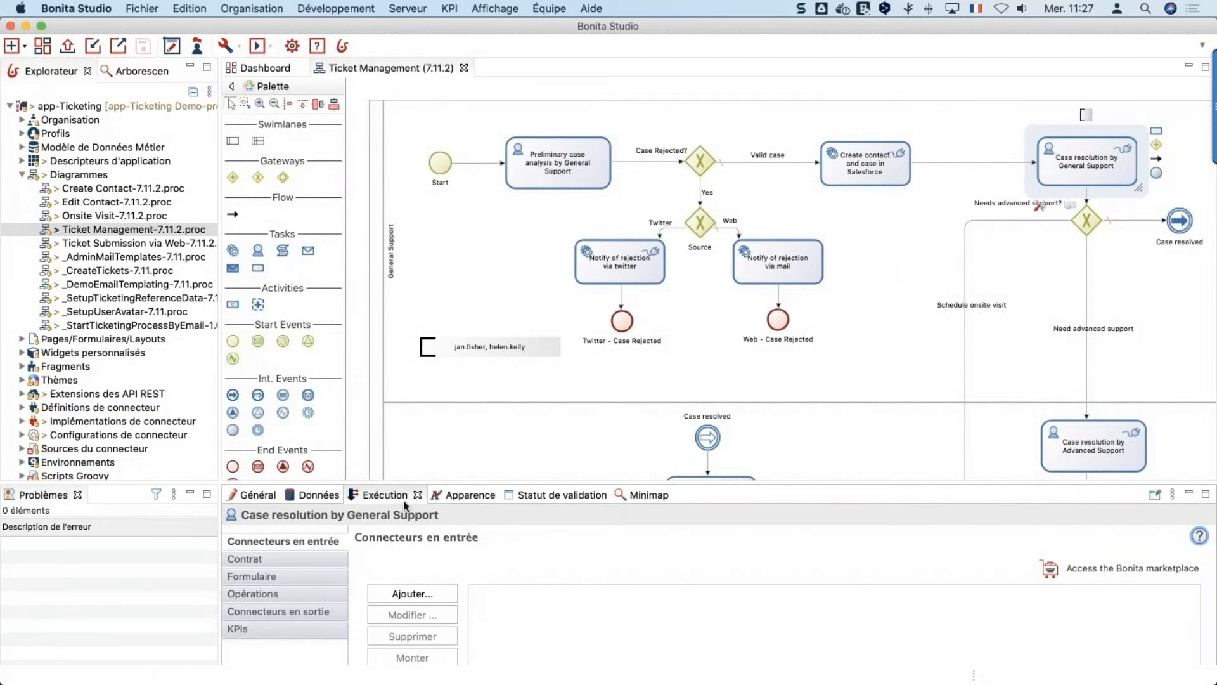
{"action": "left_click", "coordinate": [280, 609]}
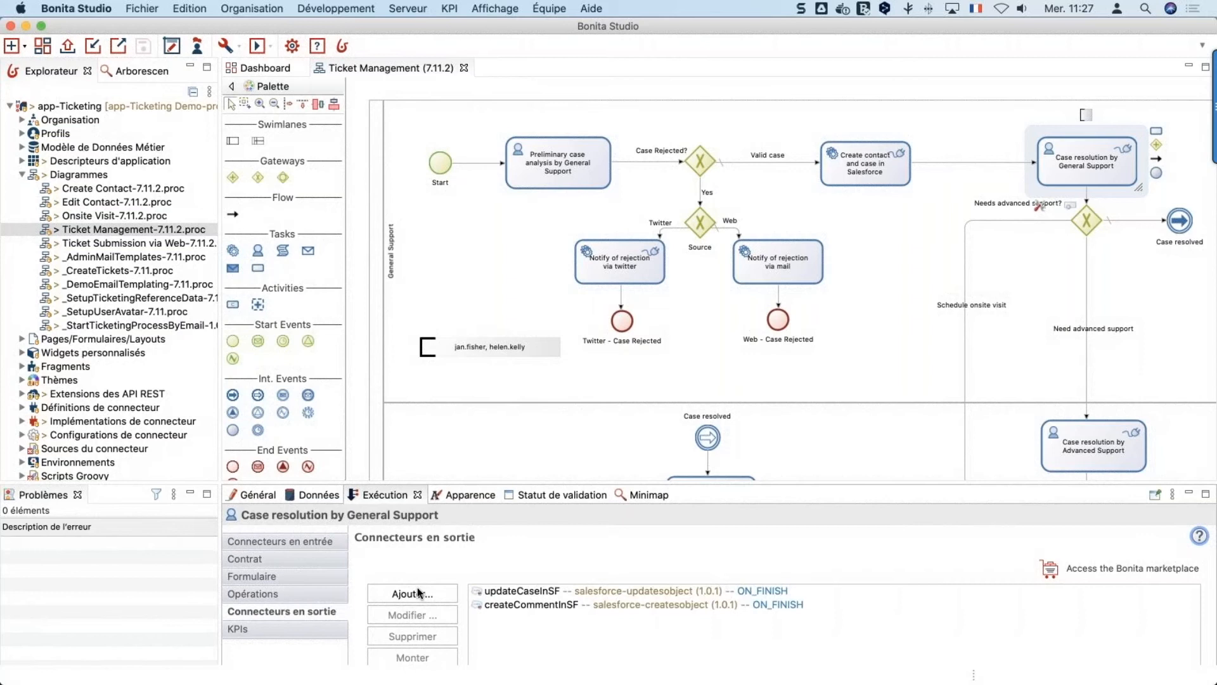
{"action": "left_click", "coordinate": [521, 590]}
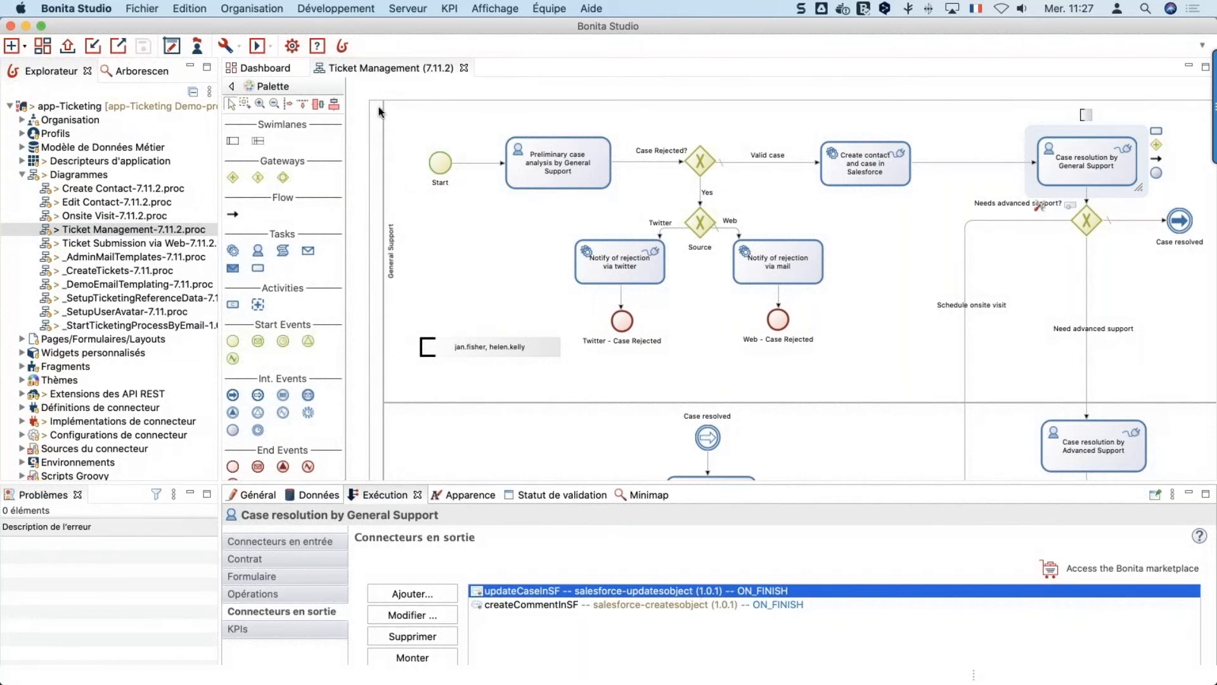
- Return from the Ticket Management diagram and the Salesforce connector details to the project's extensions overview
{"action": "left_click", "coordinate": [269, 68]}
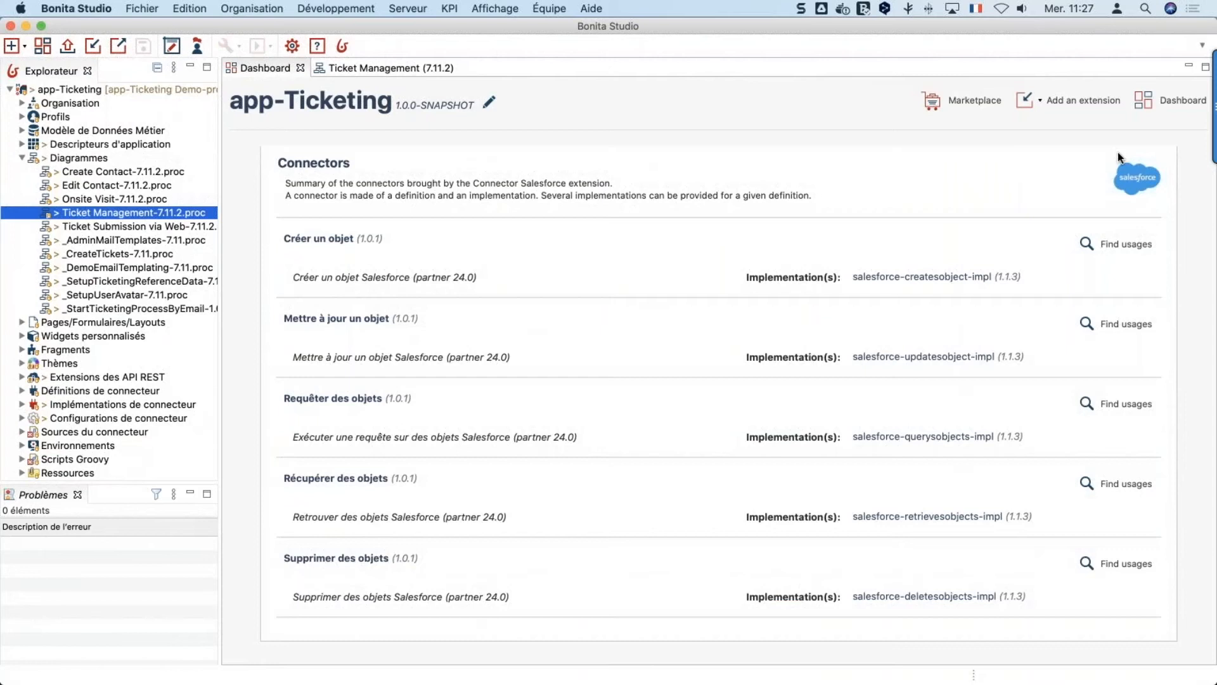
{"action": "scroll", "coordinate": [1107, 227], "scroll_direction": "up", "scroll_amount": 3}
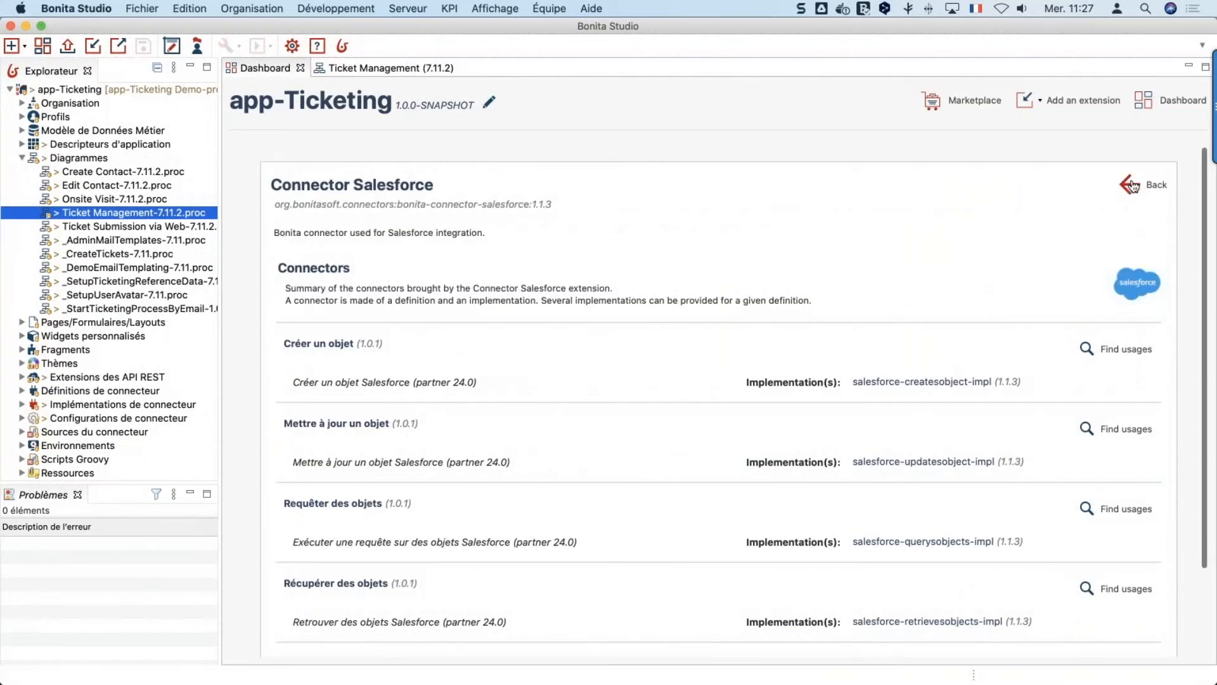
{"action": "left_click", "coordinate": [1133, 186]}
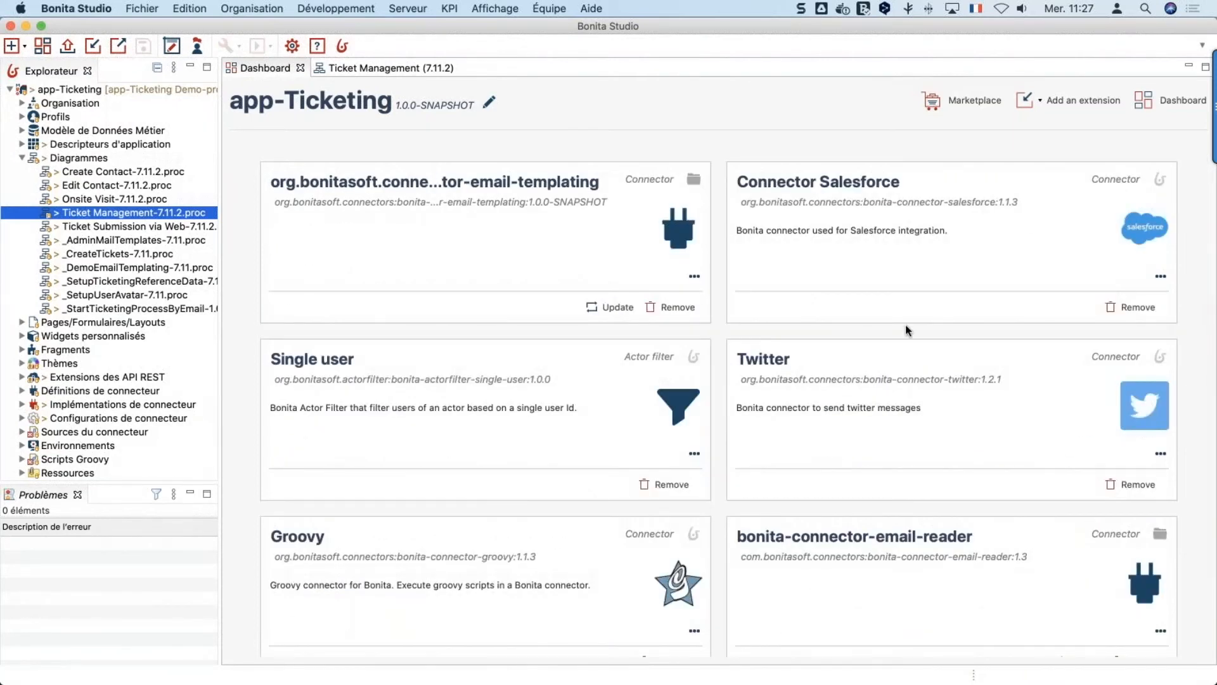
{"action": "scroll", "coordinate": [906, 329], "scroll_direction": "down", "scroll_amount": 4}
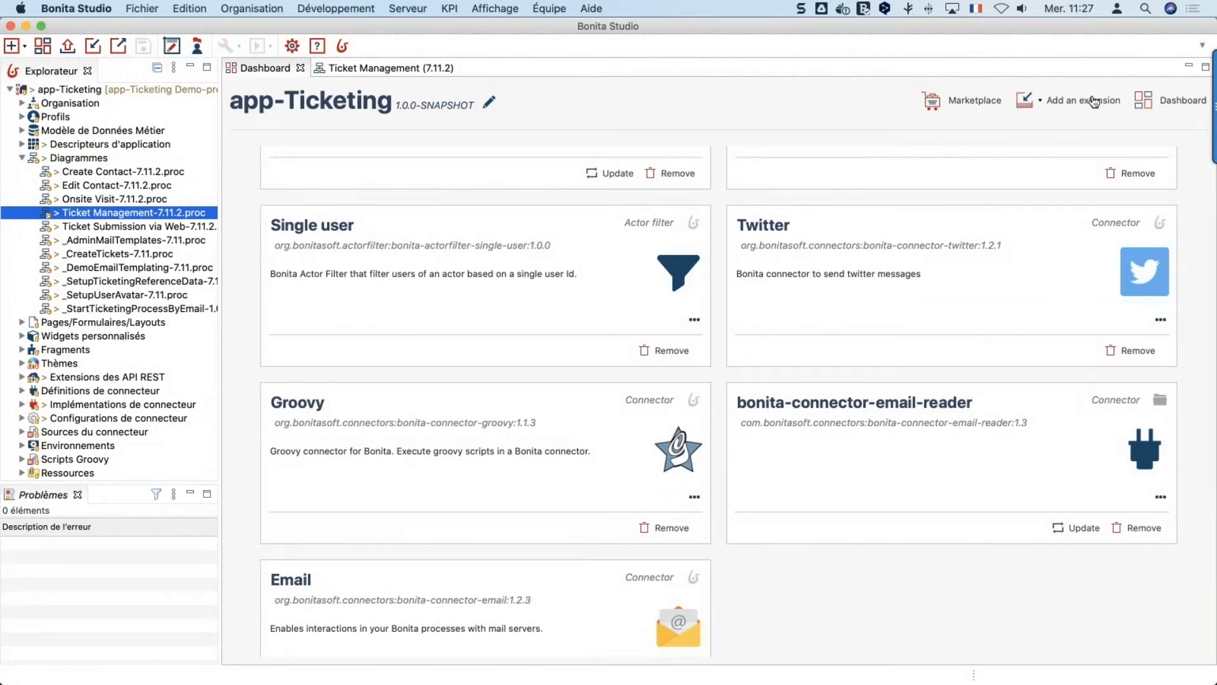
- Start adding a connector extension, open the additional remote repositories configuration and view the myRepository settings
{"action": "left_click", "coordinate": [1054, 100]}
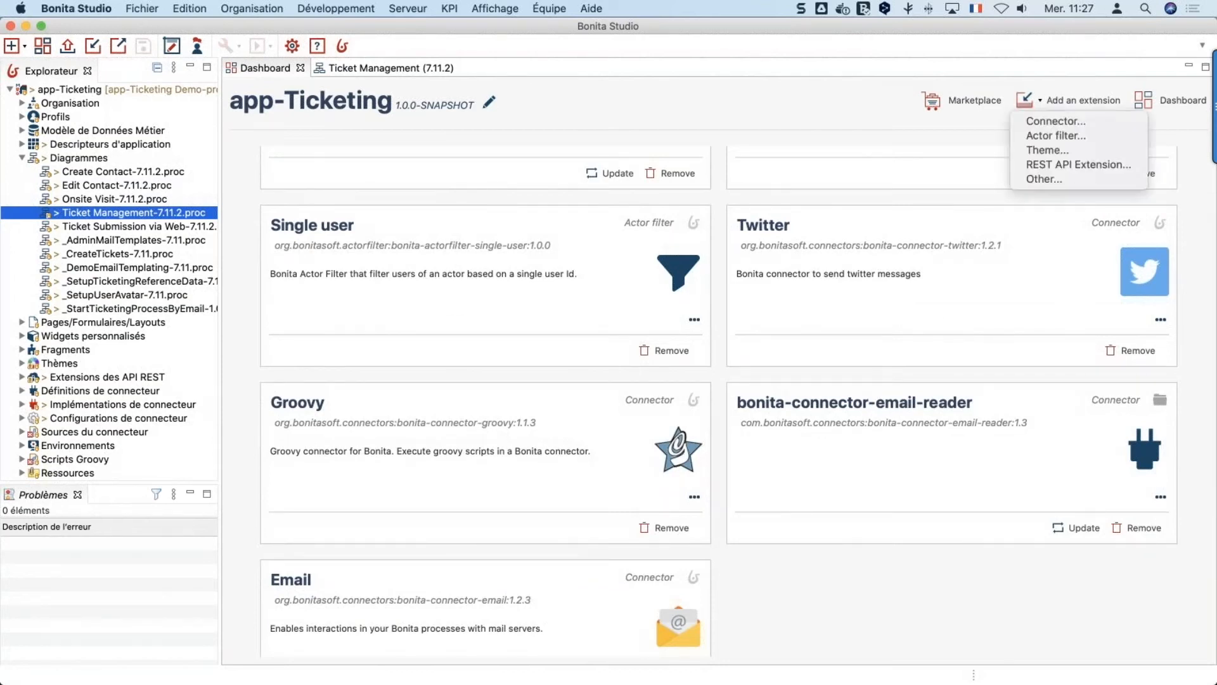
{"action": "left_click", "coordinate": [1050, 120]}
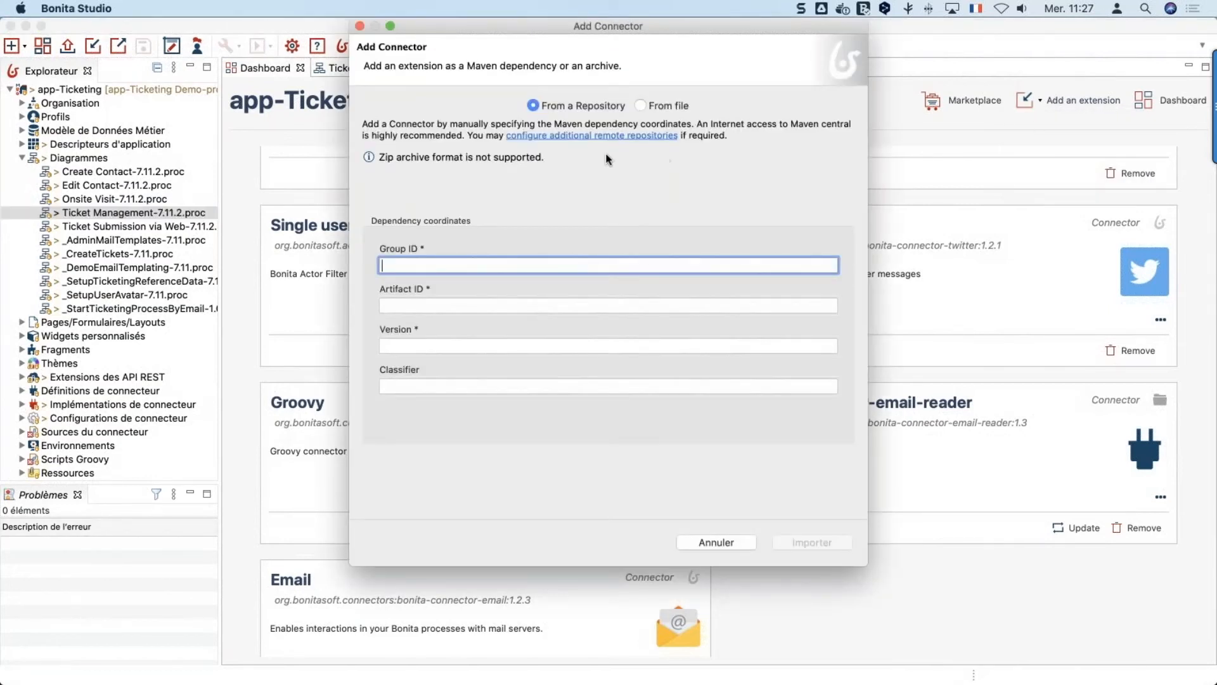
{"action": "left_click", "coordinate": [579, 137]}
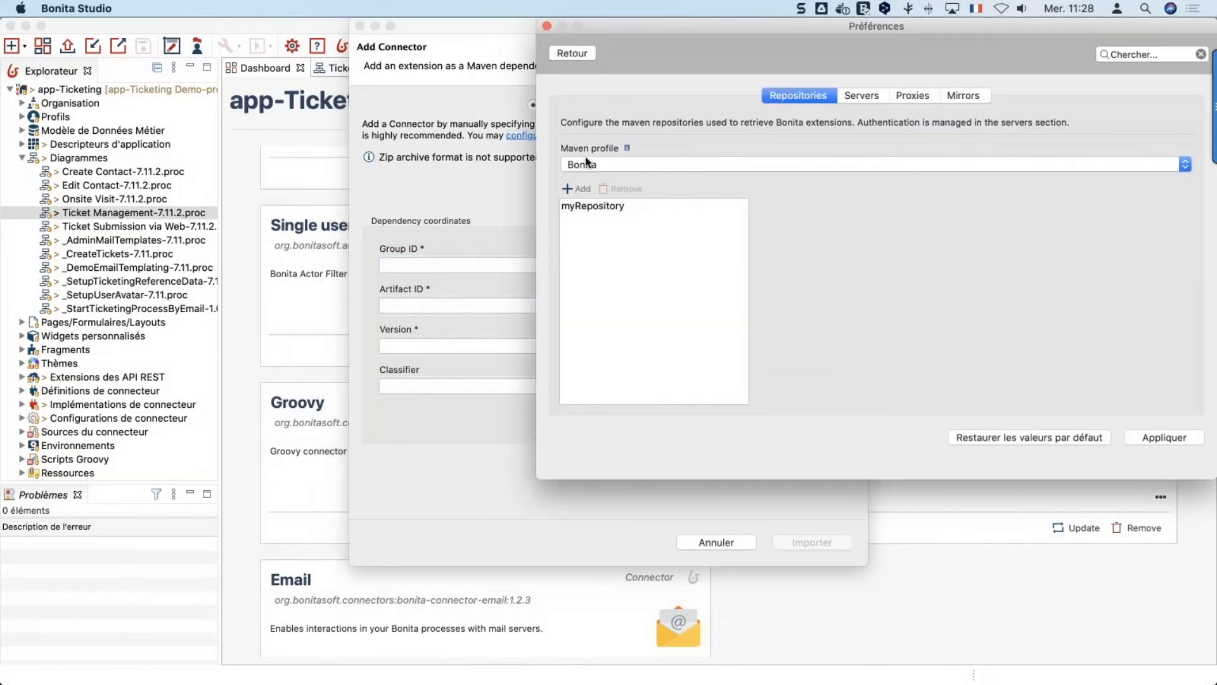
{"action": "left_click", "coordinate": [605, 204]}
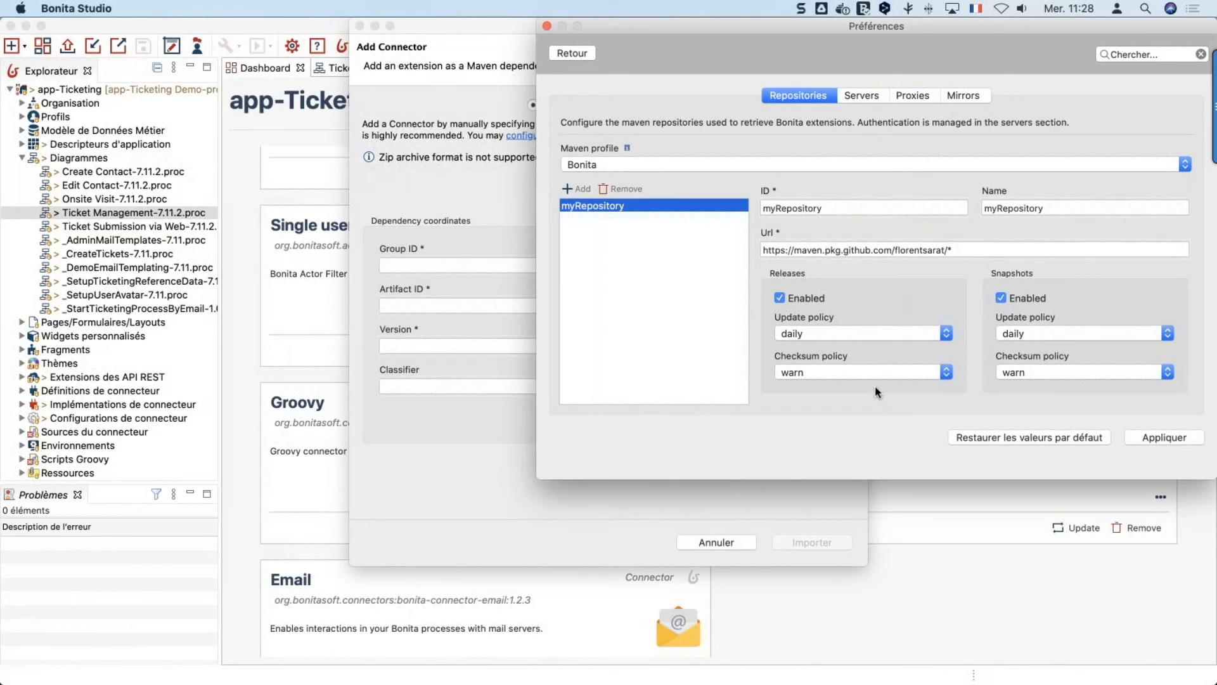
- Review the server authentication settings of myRepository, and close the Maven preferences
{"action": "left_click", "coordinate": [872, 97]}
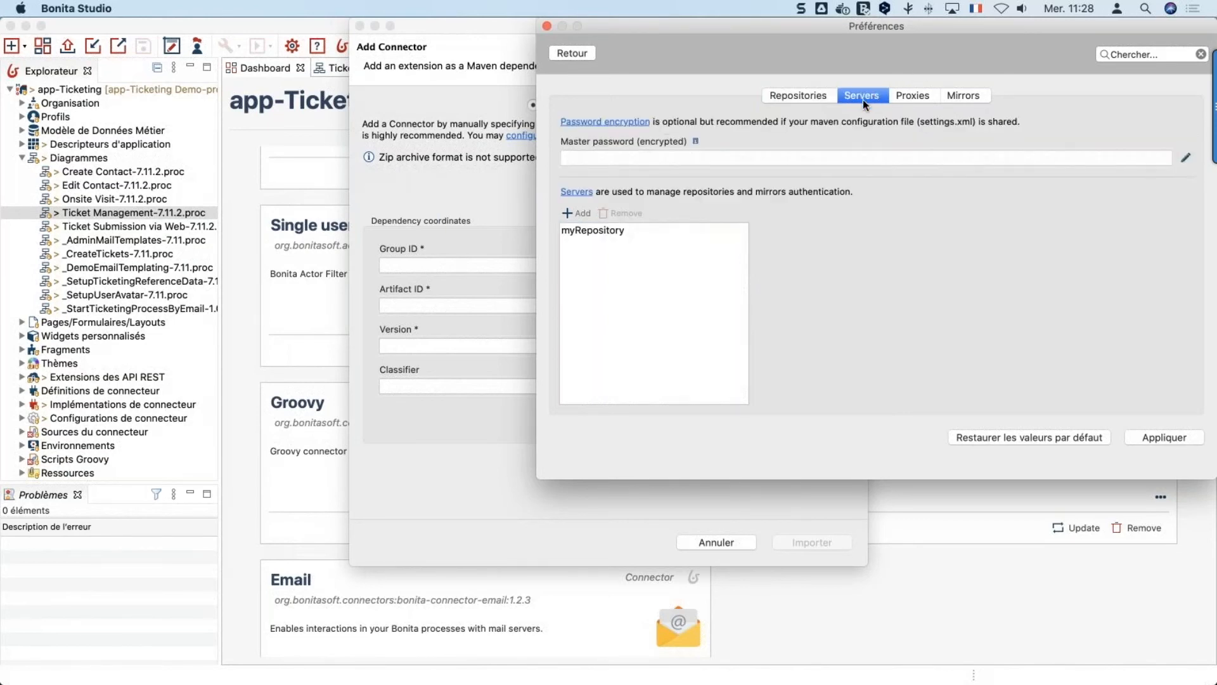
{"action": "left_click", "coordinate": [634, 230]}
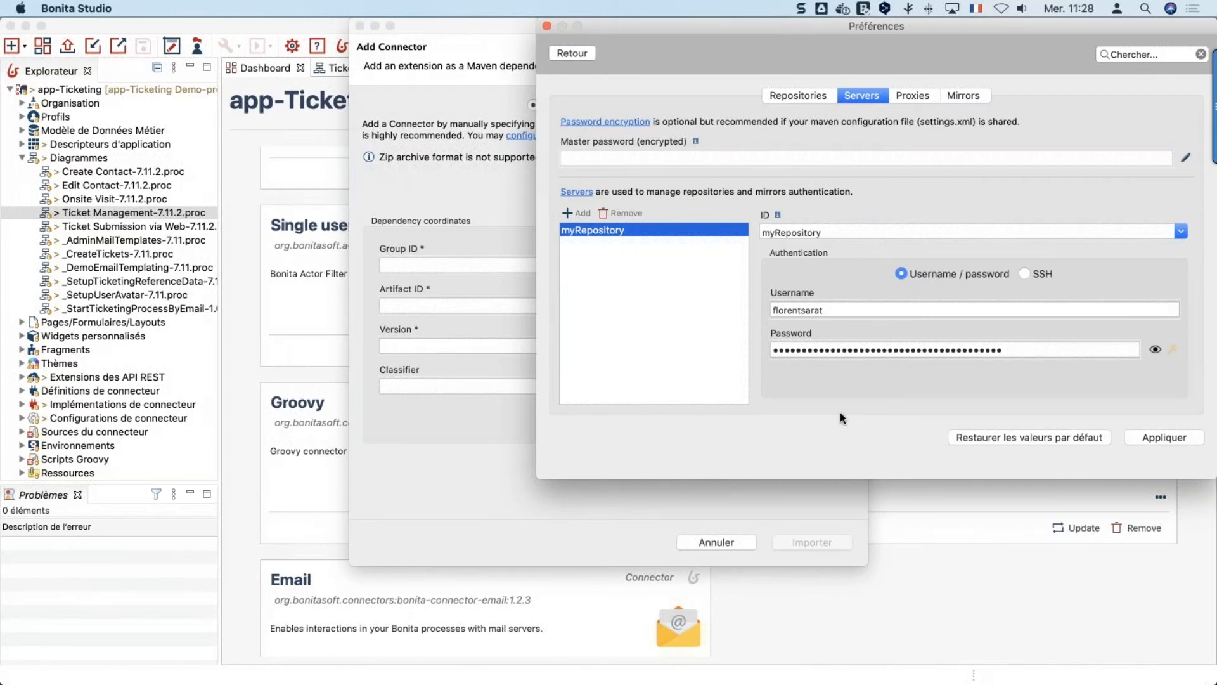
{"action": "left_click", "coordinate": [546, 26]}
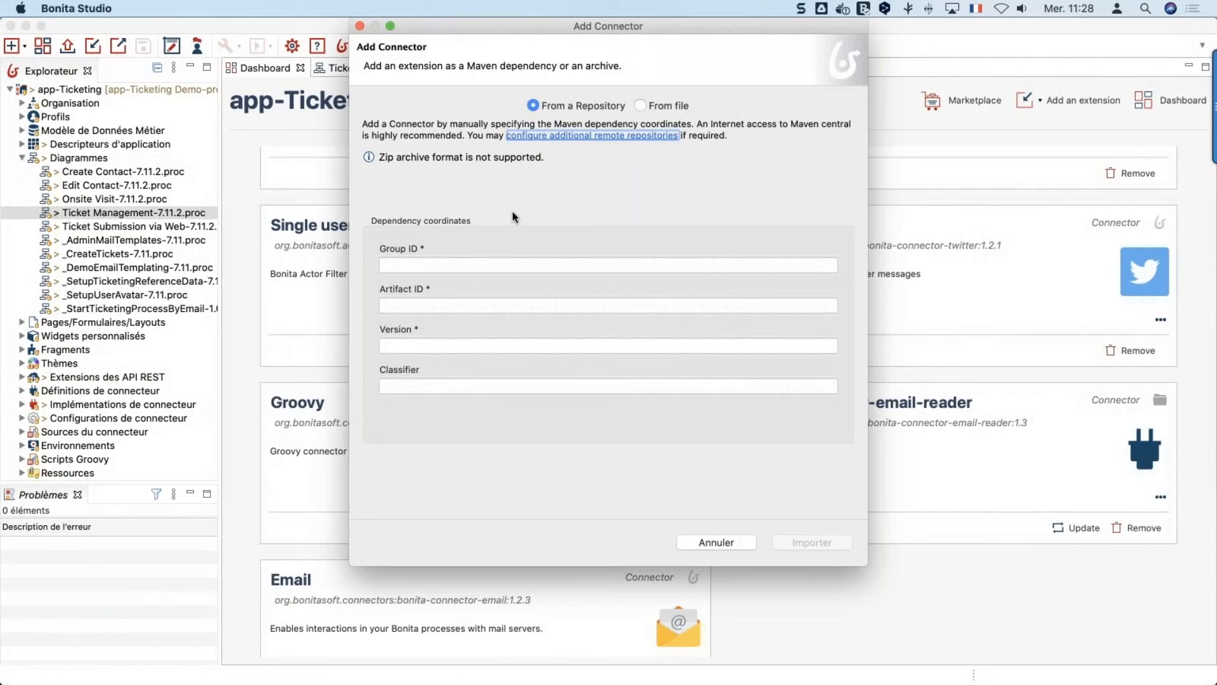
- Import the connector from the repository with group ID com.company.connector, artifact ID connector-starwars and version 1.0.0
{"action": "left_click", "coordinate": [491, 262]}
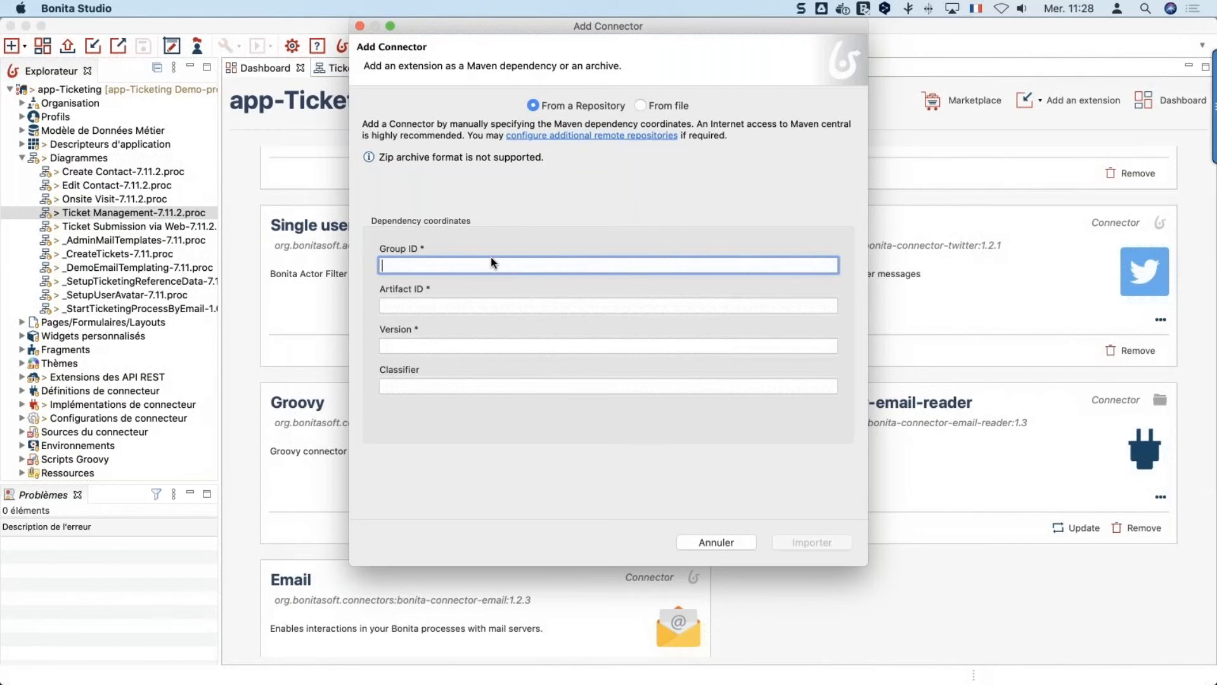
{"action": "type", "text": "com.company.con"}
{"action": "key", "text": "Tab"}
{"action": "type", "text": "connector-st"}
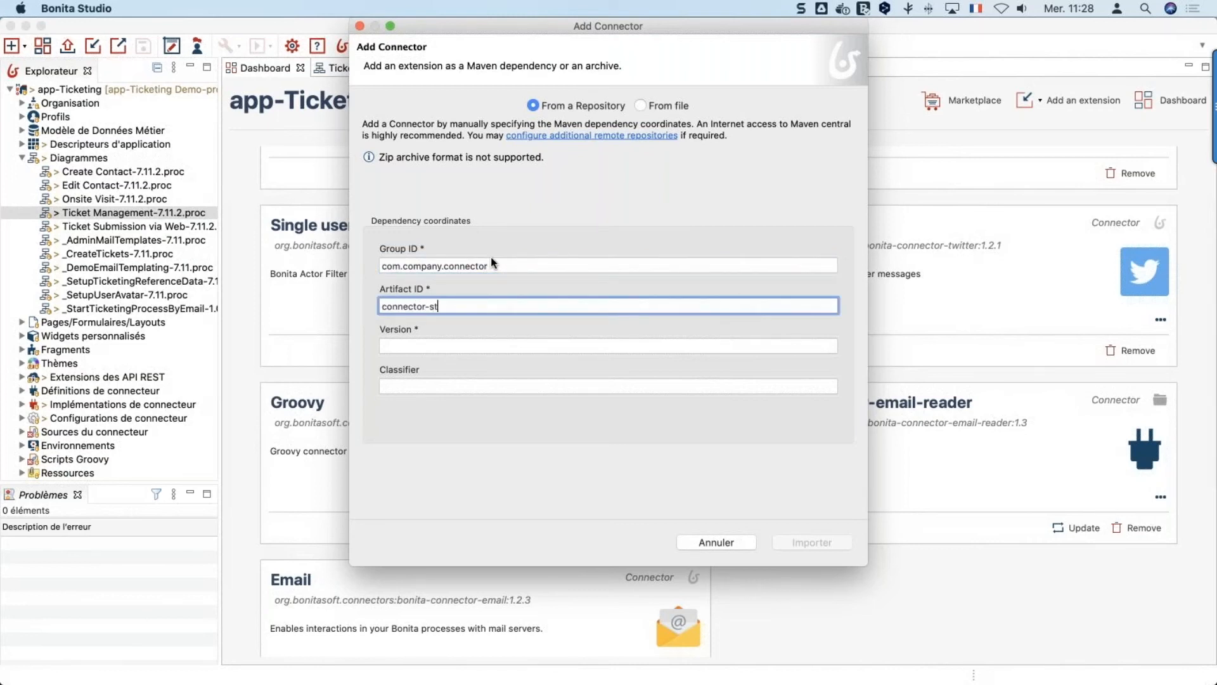
{"action": "type", "text": "arwars"}
{"action": "key", "text": "Tab"}
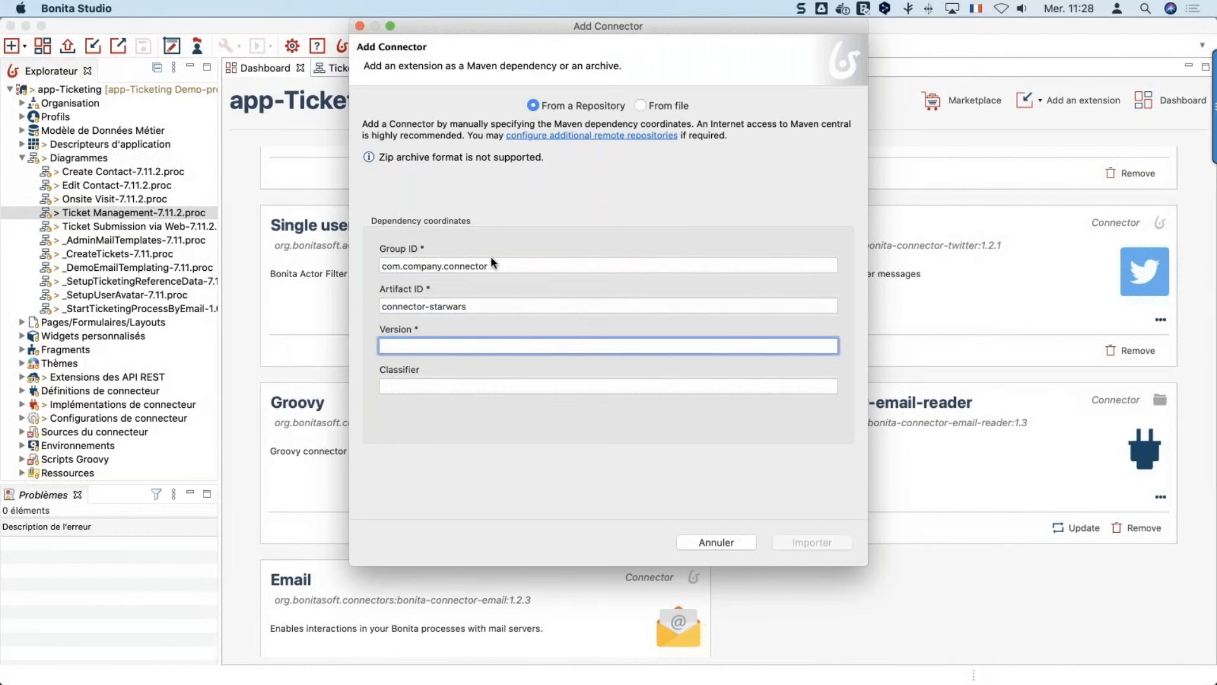
{"action": "type", "text": "1.0.0"}
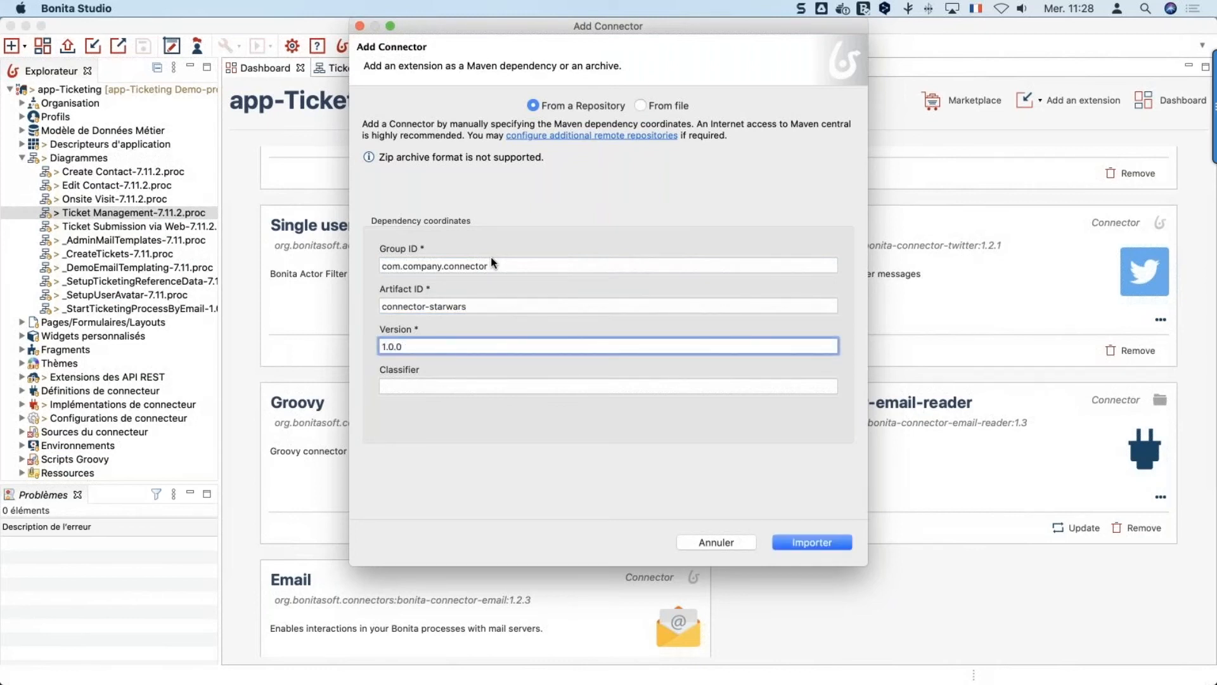
{"action": "left_click", "coordinate": [805, 544]}
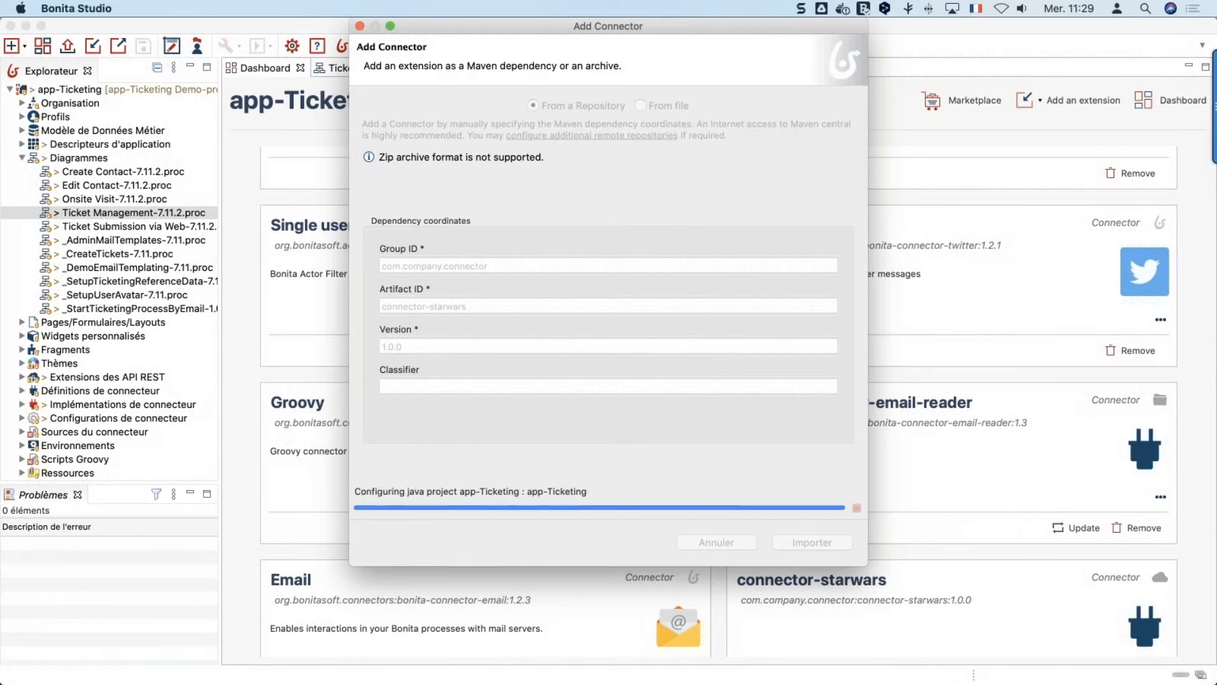
- Open the details of the connector-starwars extension to review its definition and implementation, and return to the extensions overview
{"action": "scroll", "coordinate": [962, 483], "scroll_direction": "down", "scroll_amount": 10}
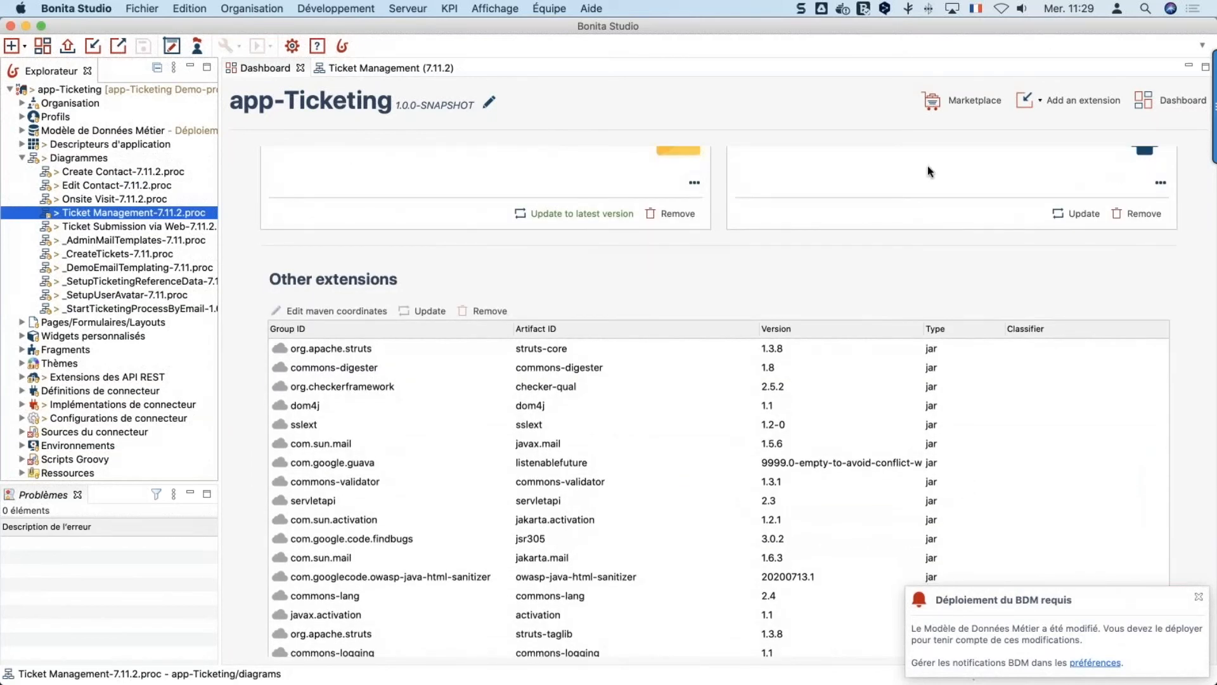
{"action": "scroll", "coordinate": [916, 265], "scroll_direction": "up", "scroll_amount": 5}
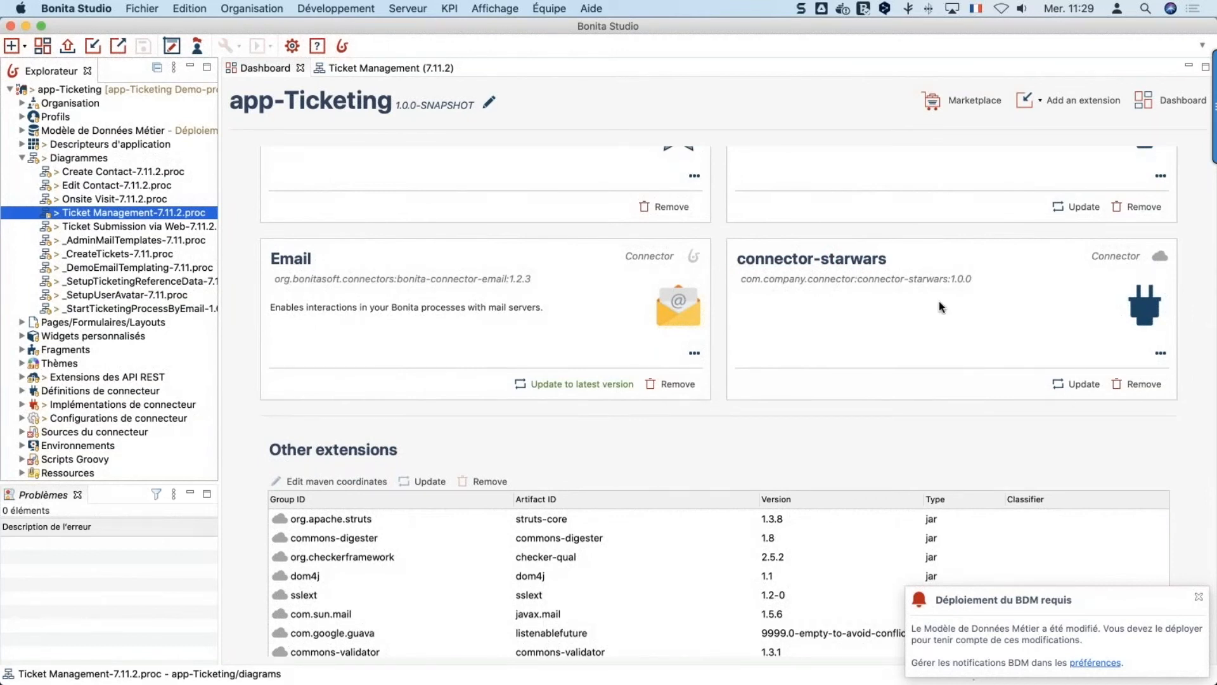
{"action": "left_click", "coordinate": [1161, 357]}
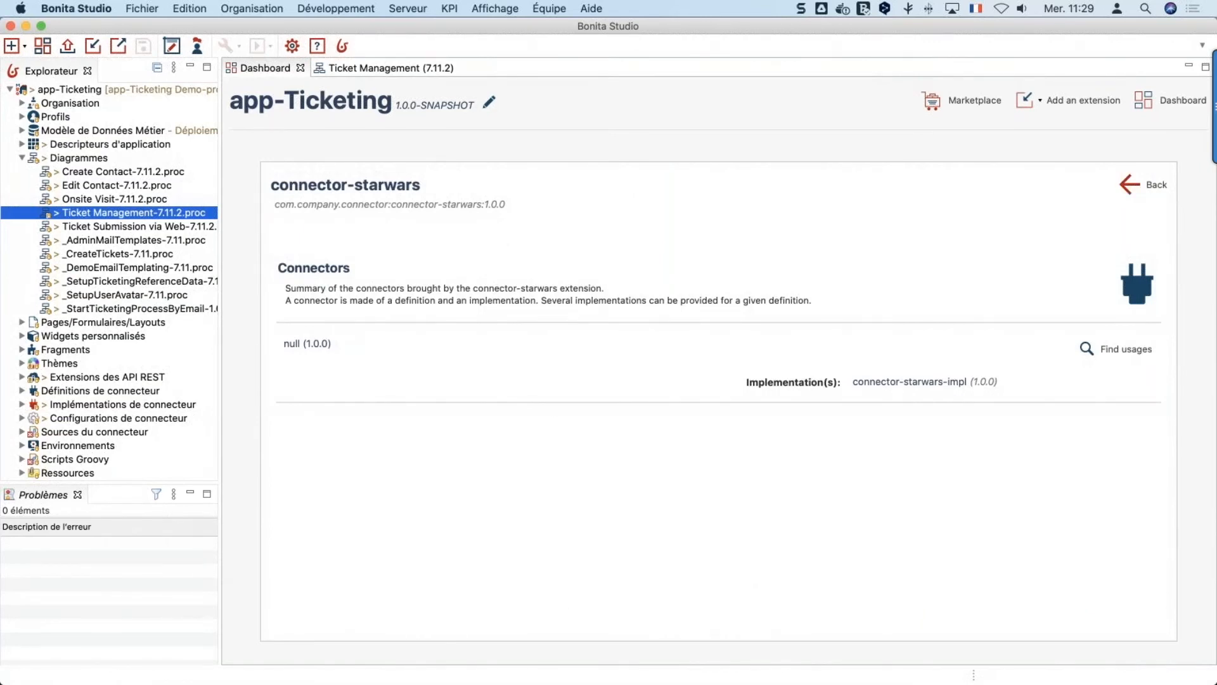
{"action": "left_click", "coordinate": [1132, 184]}
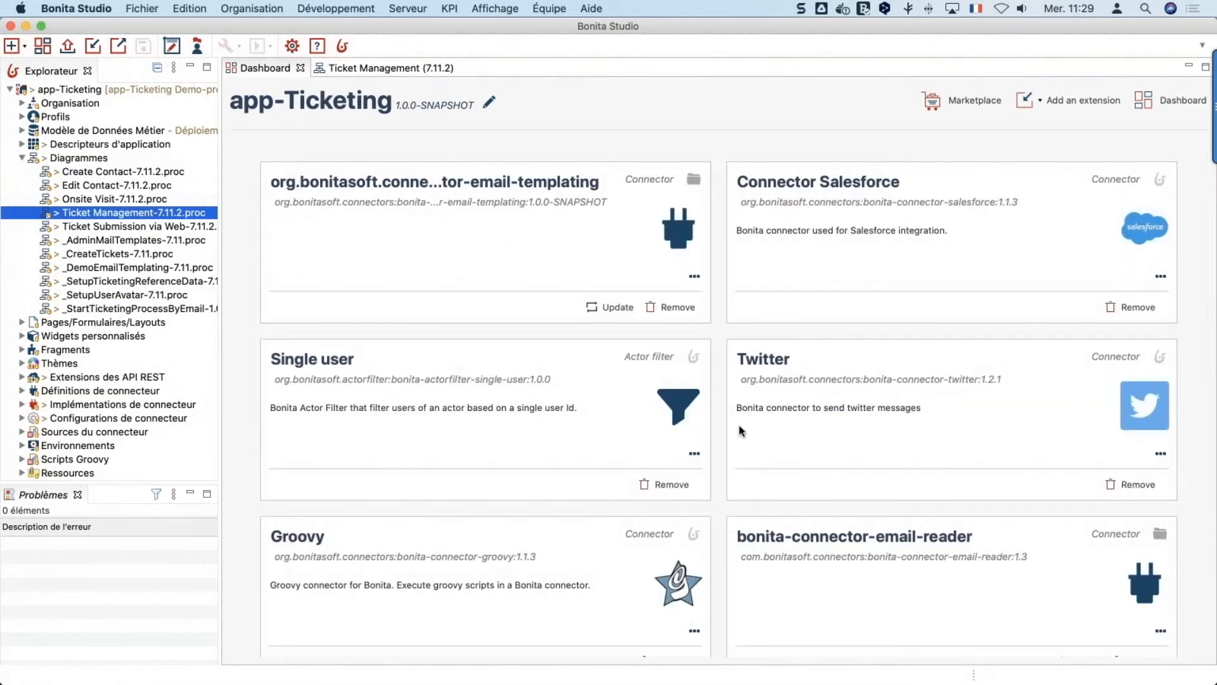
- Switch to Chrome, search Maven Central for "bonitasoft connector" and open the versions of bonita-connector-email
{"action": "scroll", "coordinate": [740, 425], "scroll_direction": "down", "scroll_amount": 10}
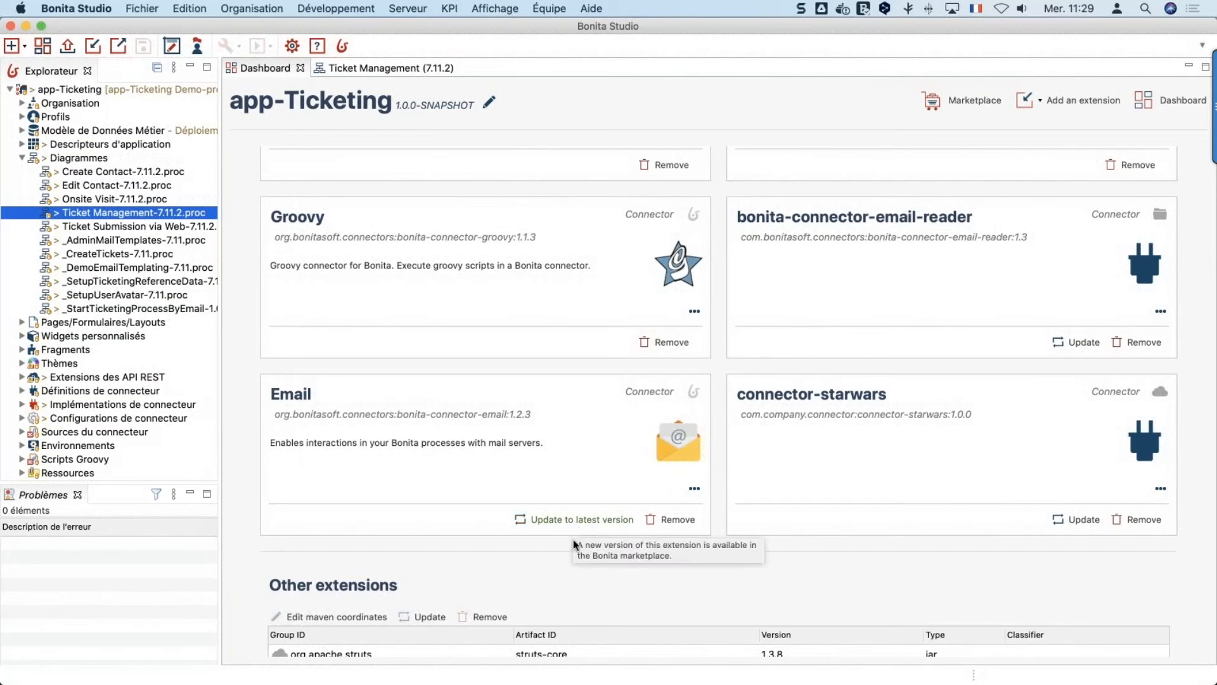
{"action": "key", "text": "ctrl+Up"}
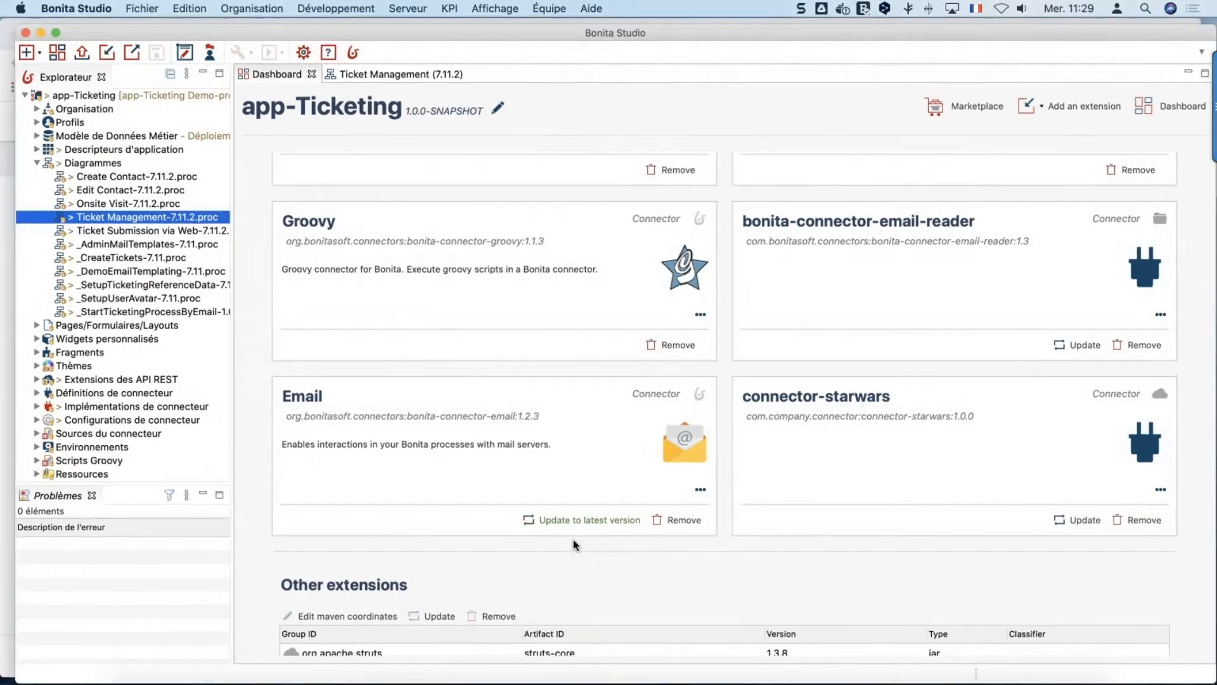
{"action": "left_click", "coordinate": [497, 378]}
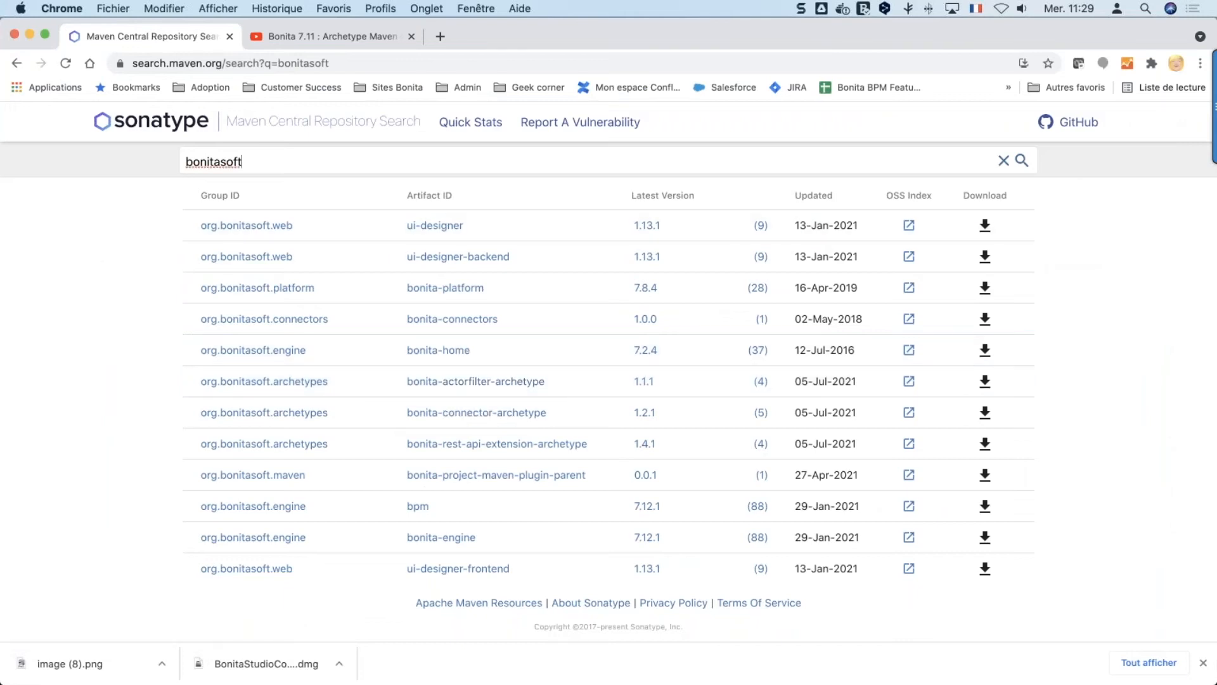
{"action": "type", "text": "connector"}
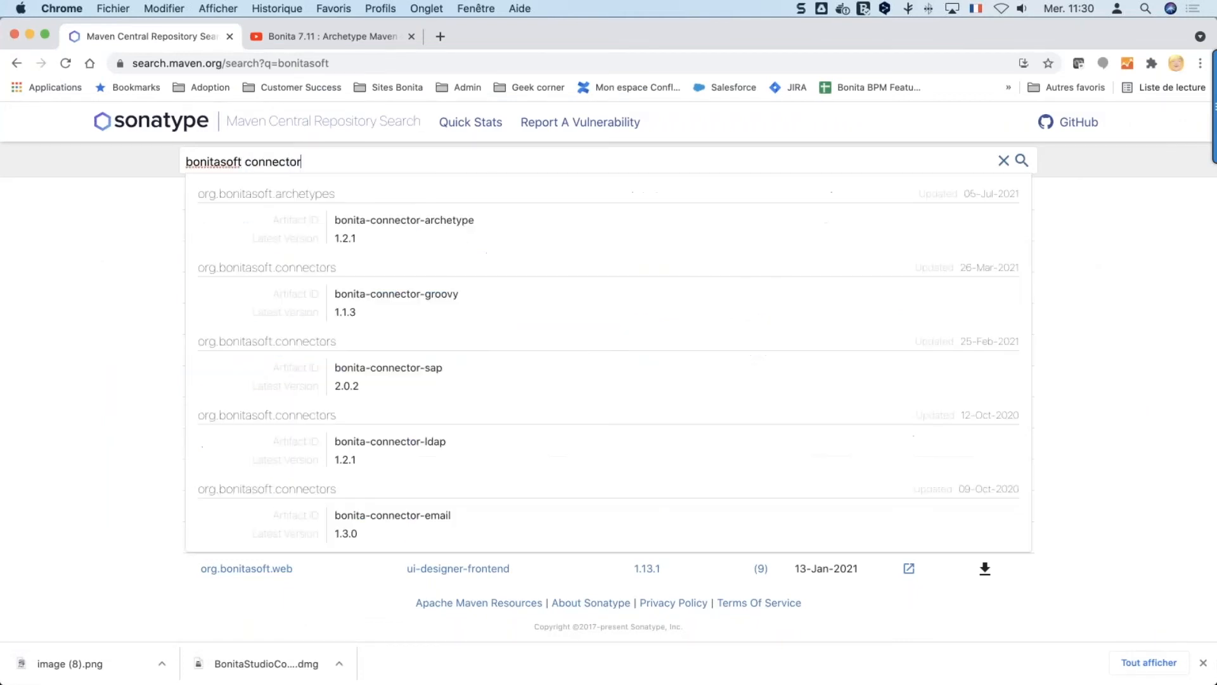
{"action": "key", "text": "Return"}
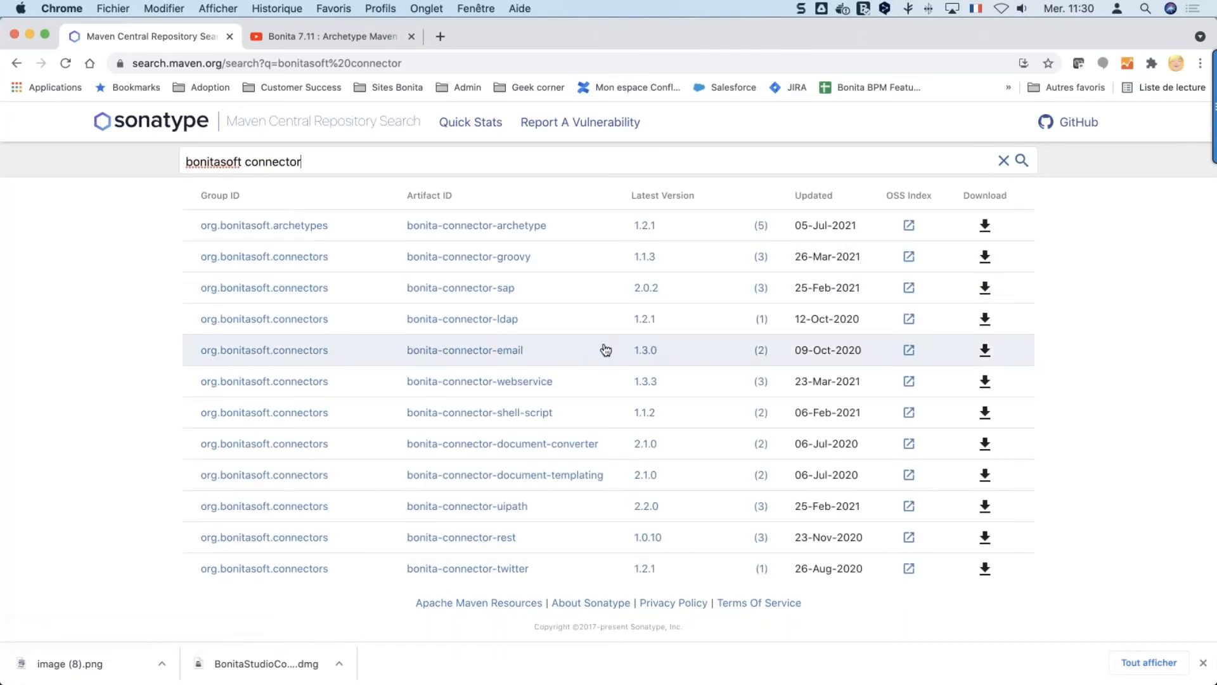
{"action": "left_click", "coordinate": [763, 358]}
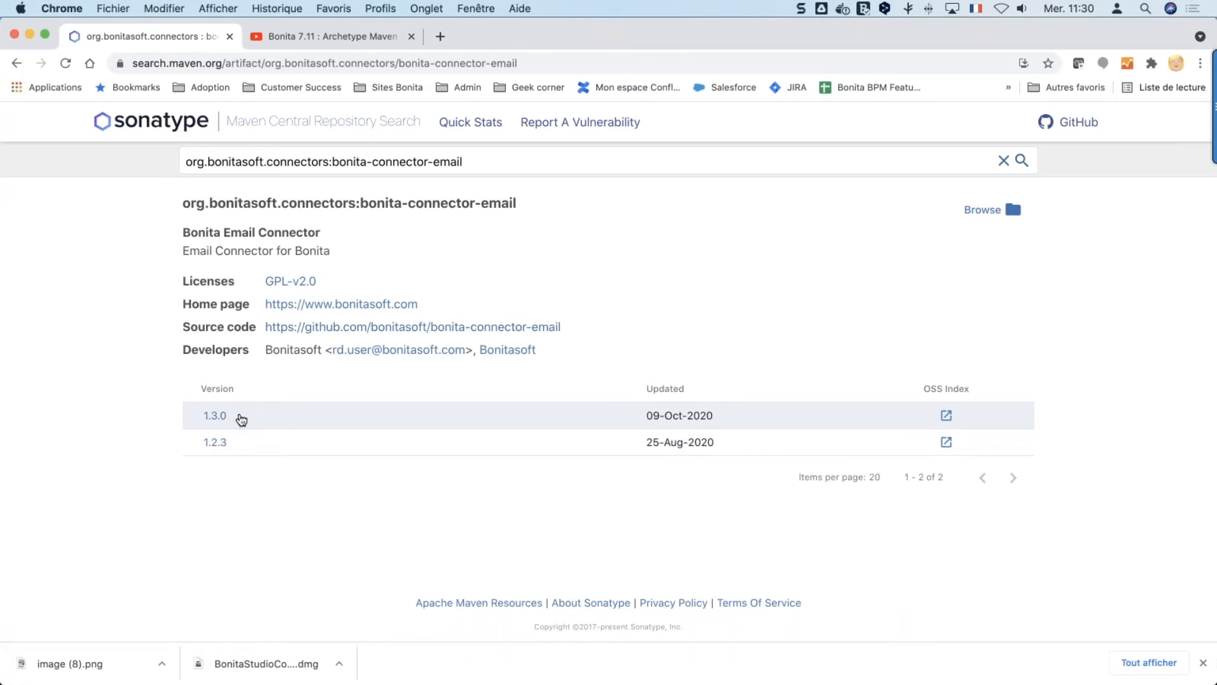
- Switch back to Bonita Studio and update the Email extension to version 1.3.0
{"action": "key", "text": "ctrl+Up"}
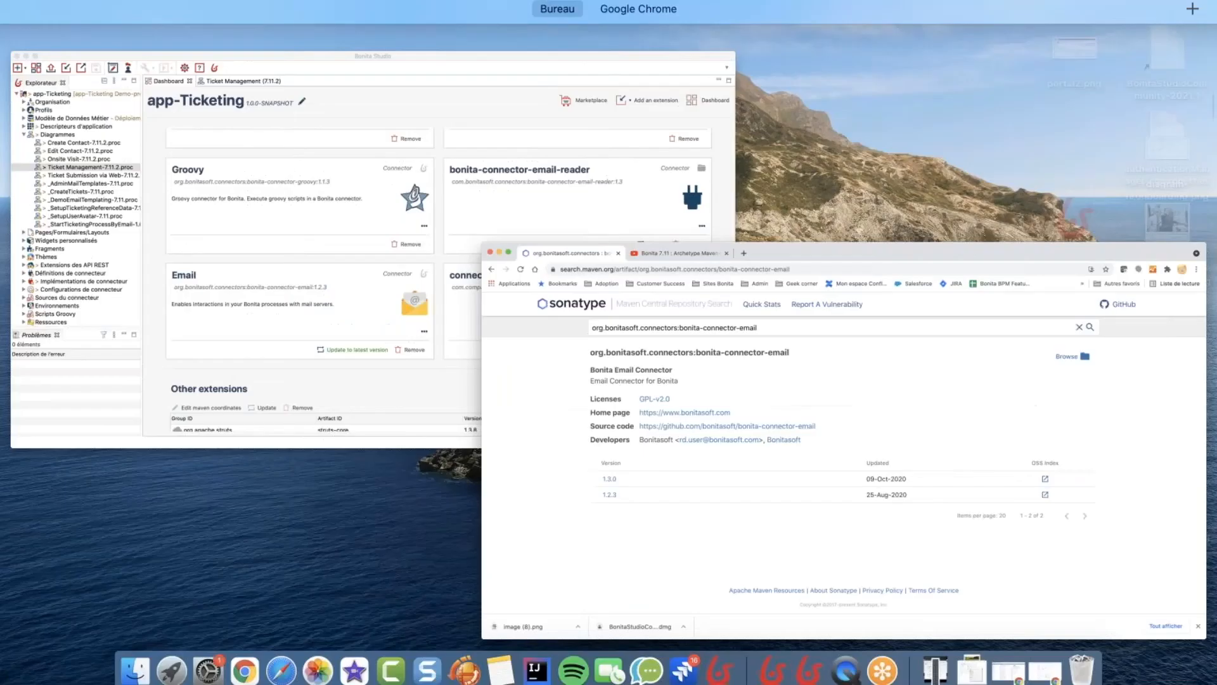
{"action": "left_click", "coordinate": [387, 327]}
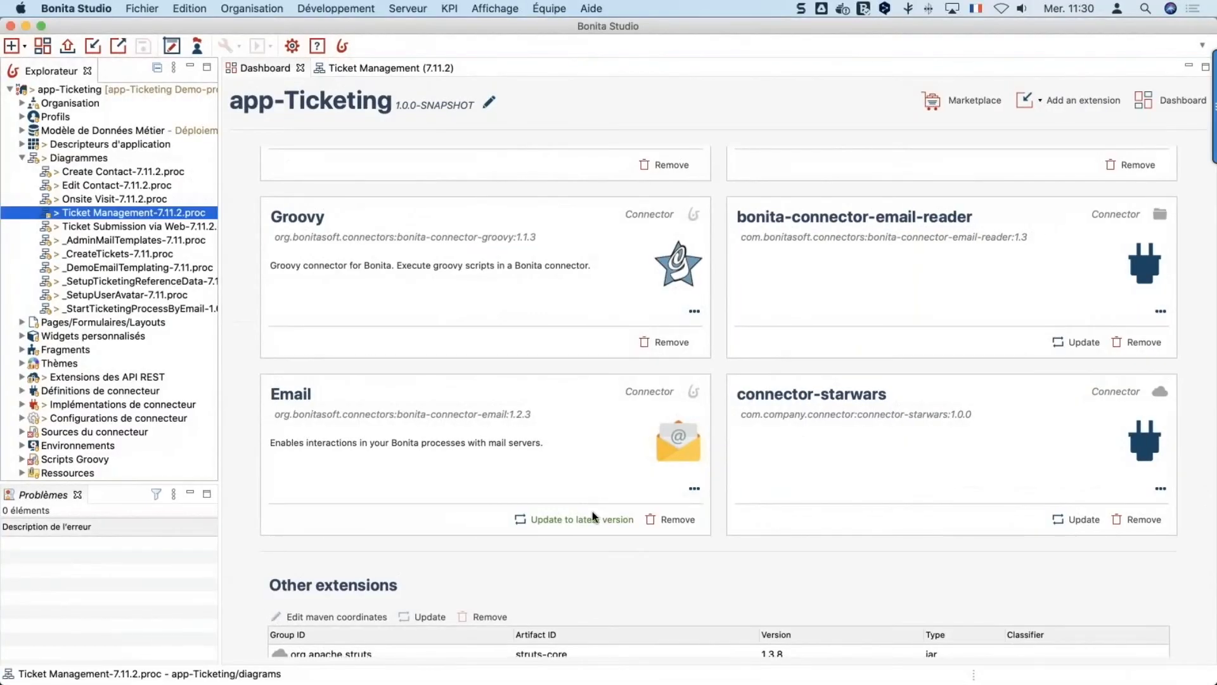
{"action": "left_click", "coordinate": [594, 520]}
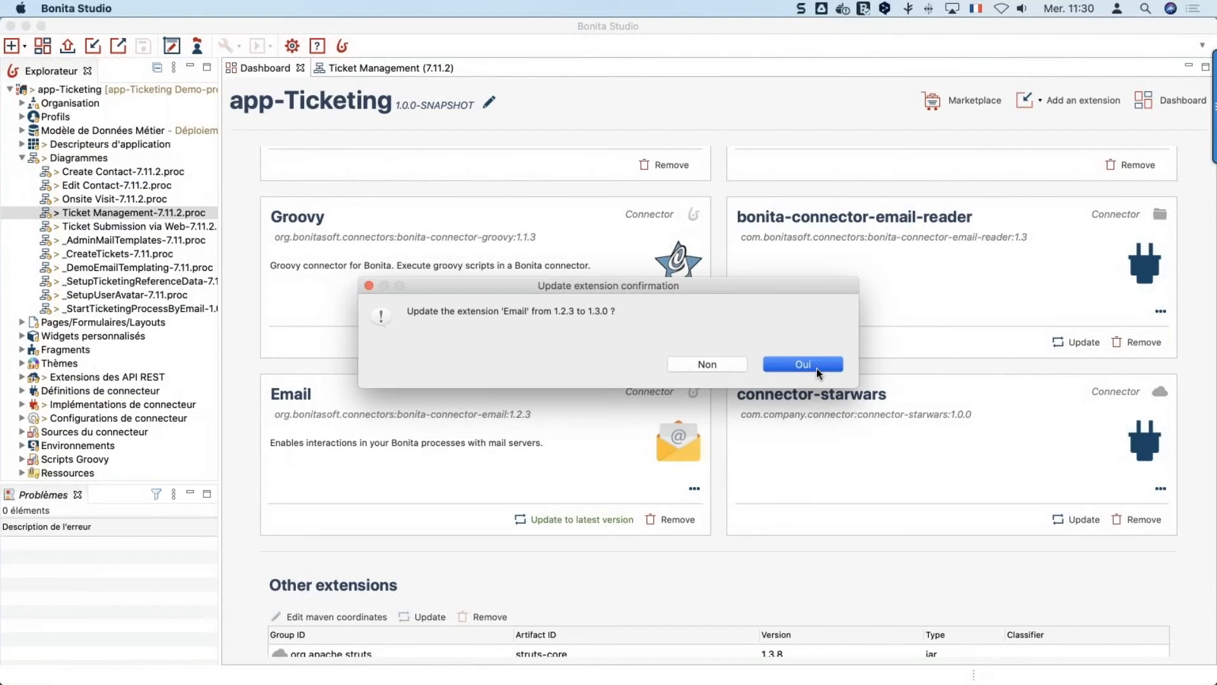
{"action": "left_click", "coordinate": [803, 365]}
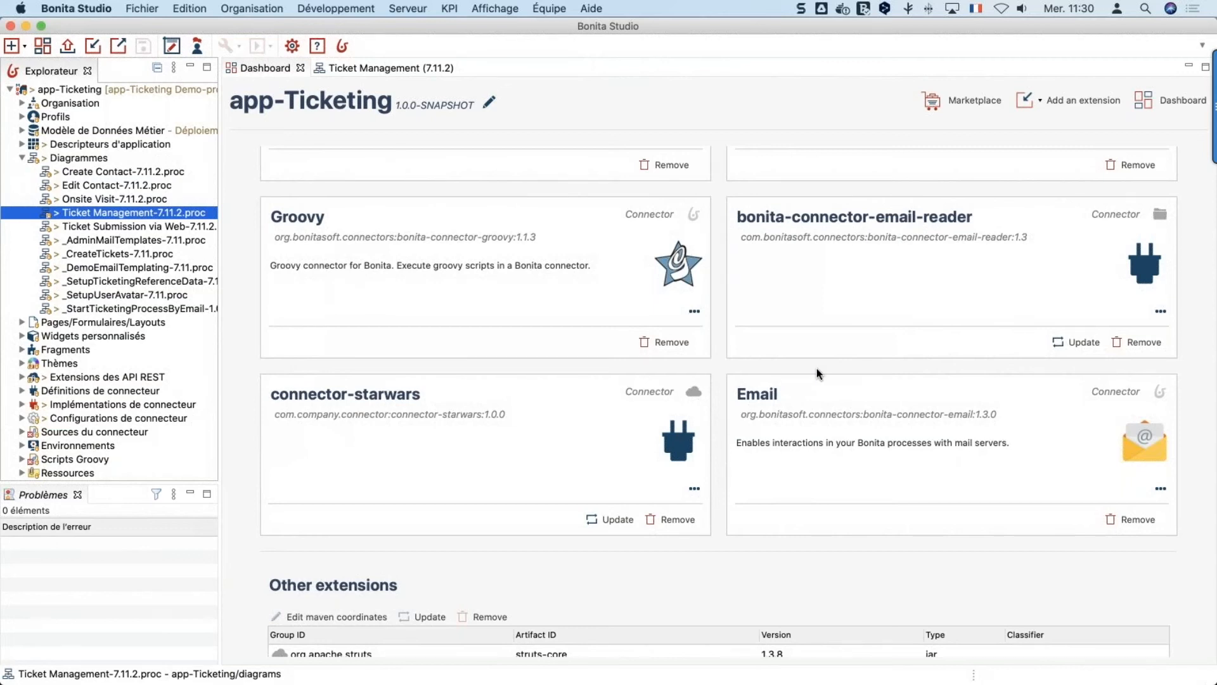
- Remove the Email connector extension from the app-Ticketing project
{"action": "scroll", "coordinate": [604, 405], "scroll_direction": "down", "scroll_amount": 10}
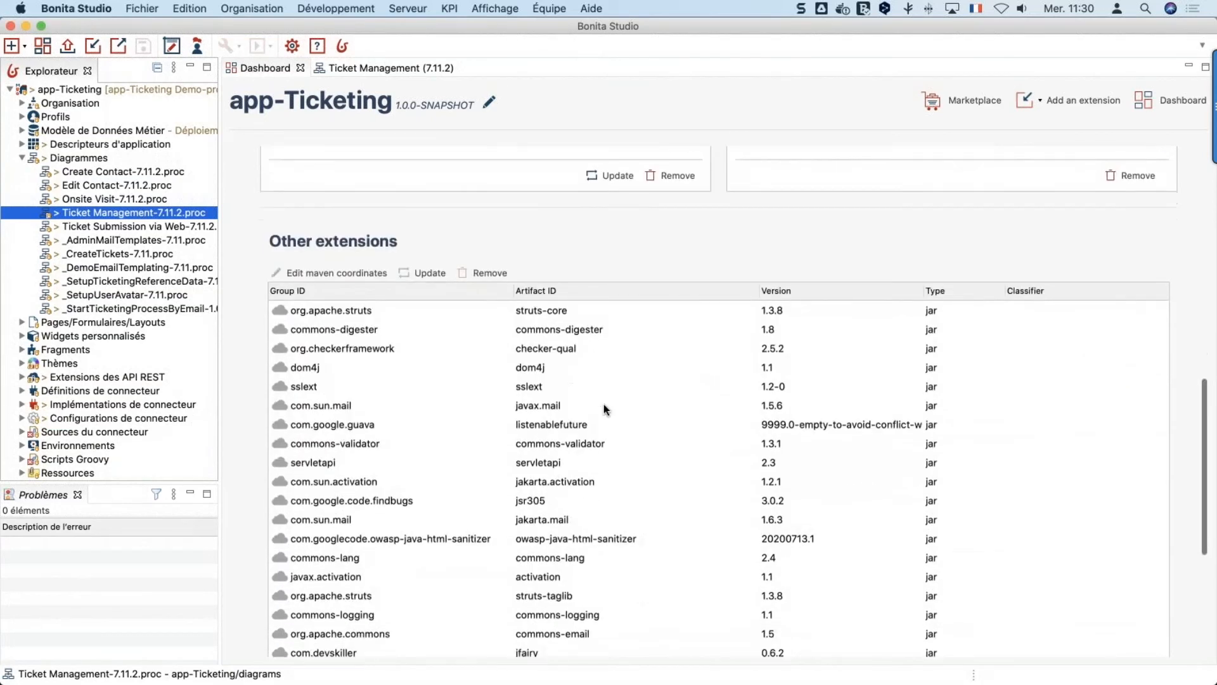
{"action": "scroll", "coordinate": [805, 238], "scroll_direction": "up", "scroll_amount": 10}
{"action": "scroll", "coordinate": [806, 237], "scroll_direction": "up", "scroll_amount": 3}
{"action": "scroll", "coordinate": [805, 237], "scroll_direction": "down", "scroll_amount": 5}
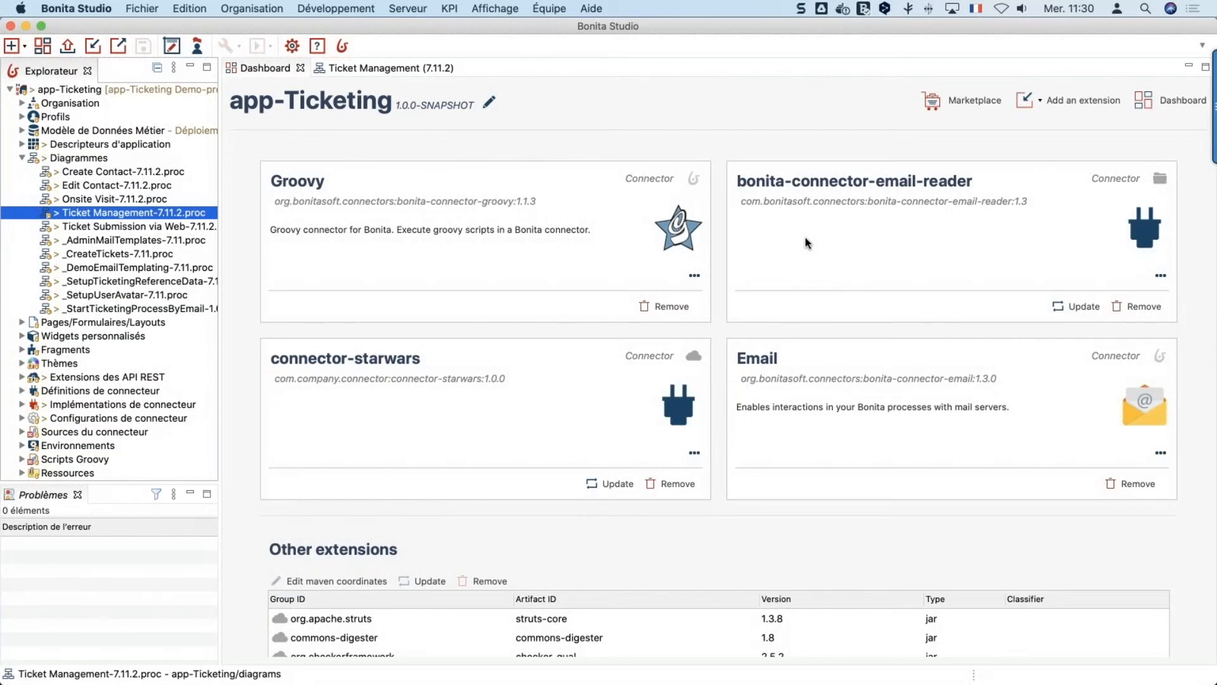
{"action": "scroll", "coordinate": [828, 319], "scroll_direction": "up", "scroll_amount": 9}
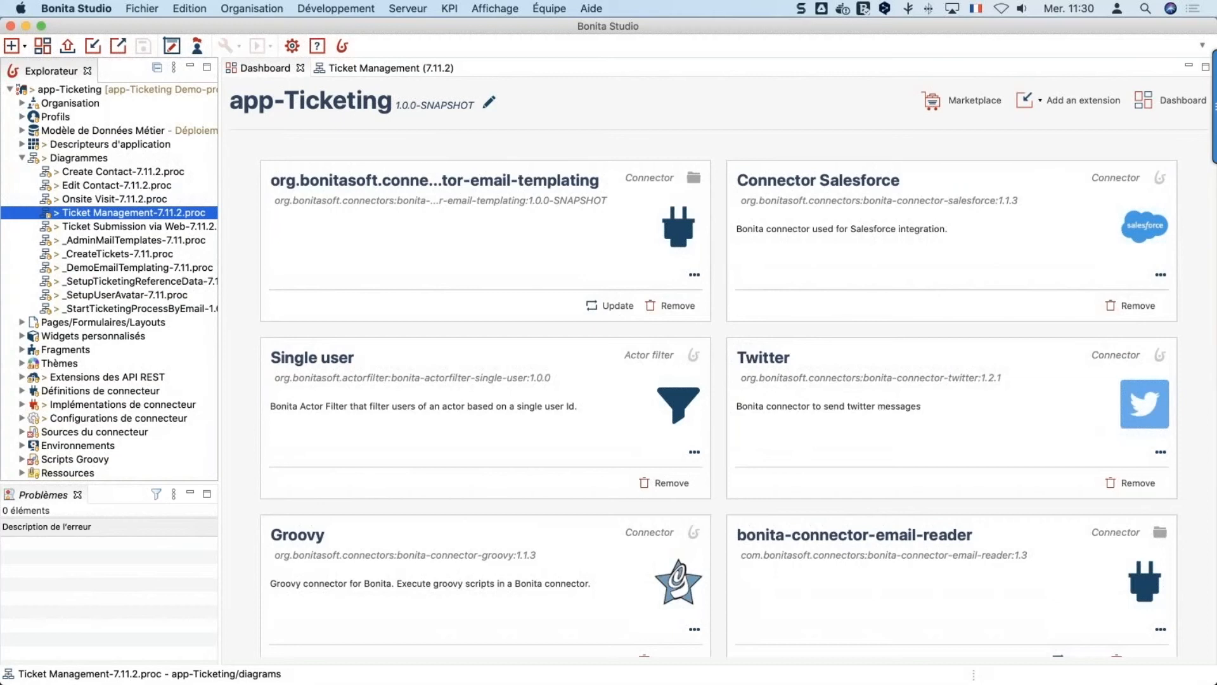
{"action": "scroll", "coordinate": [1048, 583], "scroll_direction": "down", "scroll_amount": 6}
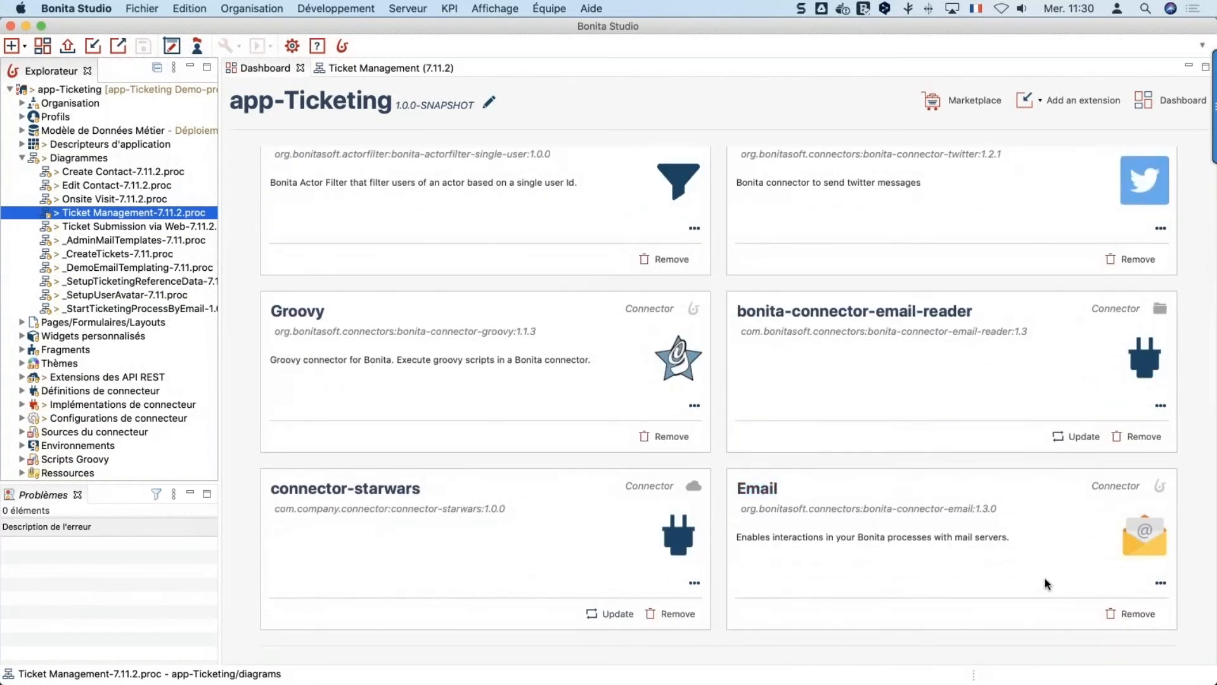
{"action": "left_click", "coordinate": [1132, 614]}
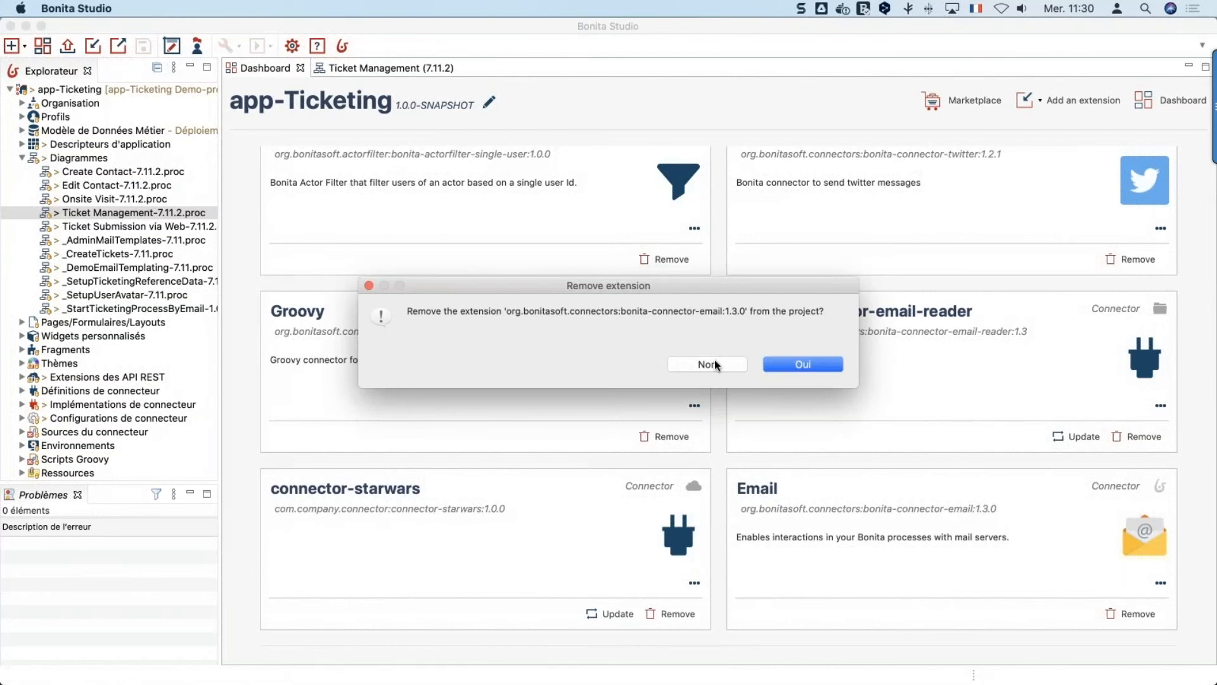
{"action": "left_click", "coordinate": [715, 363]}
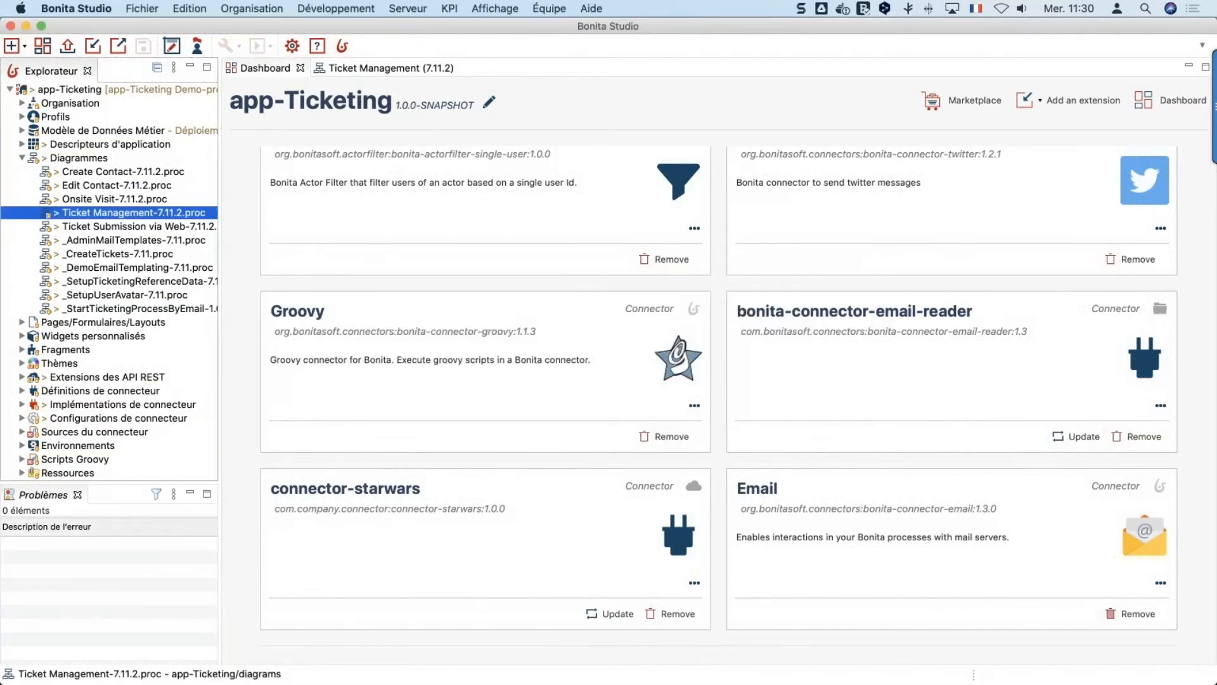
{"action": "left_click", "coordinate": [1132, 614]}
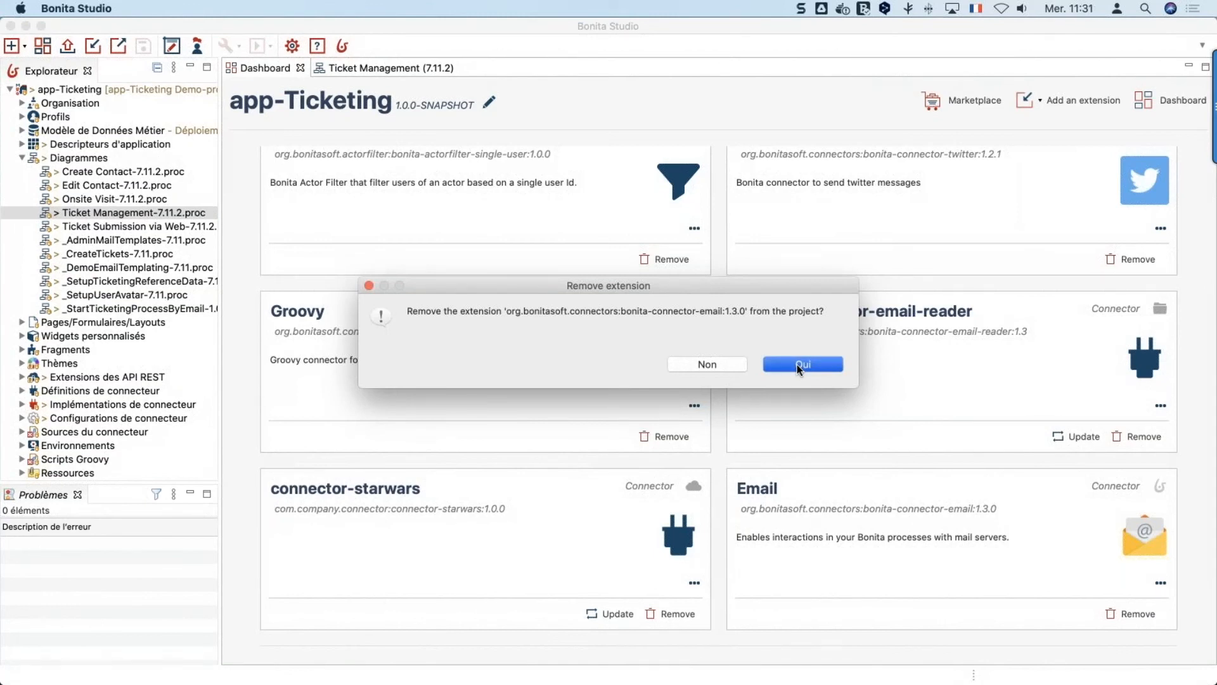
{"action": "left_click", "coordinate": [797, 364]}
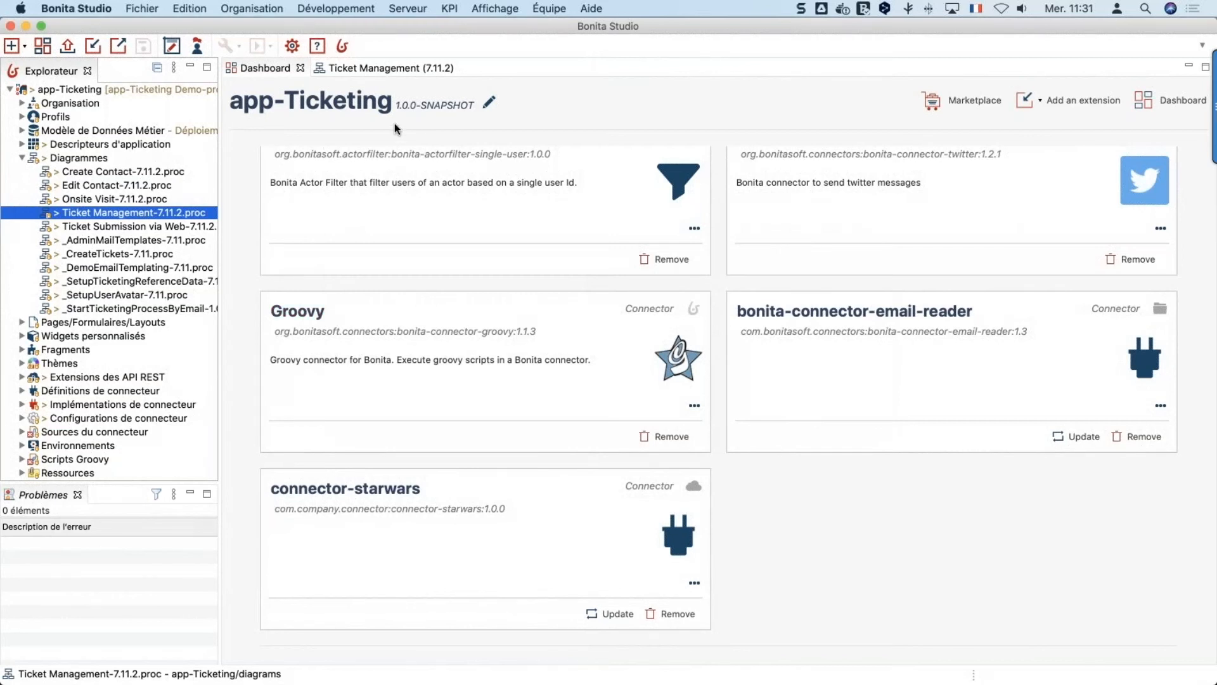
- Open and close the input connector creation for the Notify of rejection via mail task in the Ticket Management diagram
{"action": "left_click", "coordinate": [377, 68]}
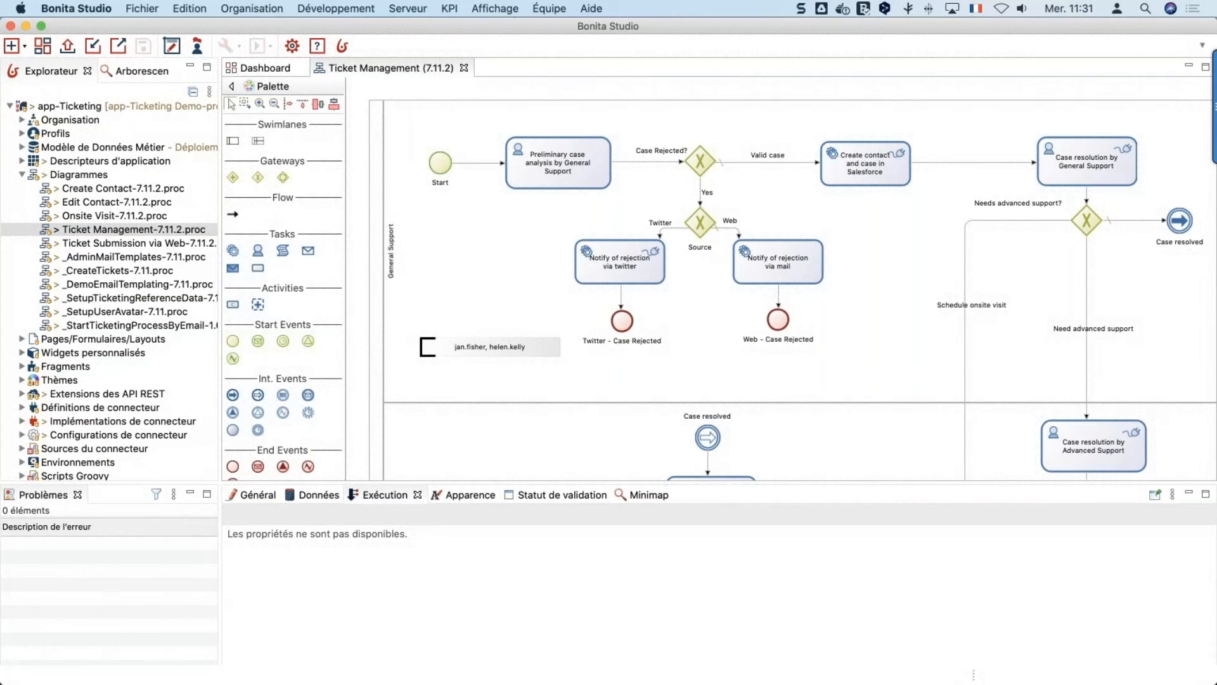
{"action": "left_click", "coordinate": [742, 276]}
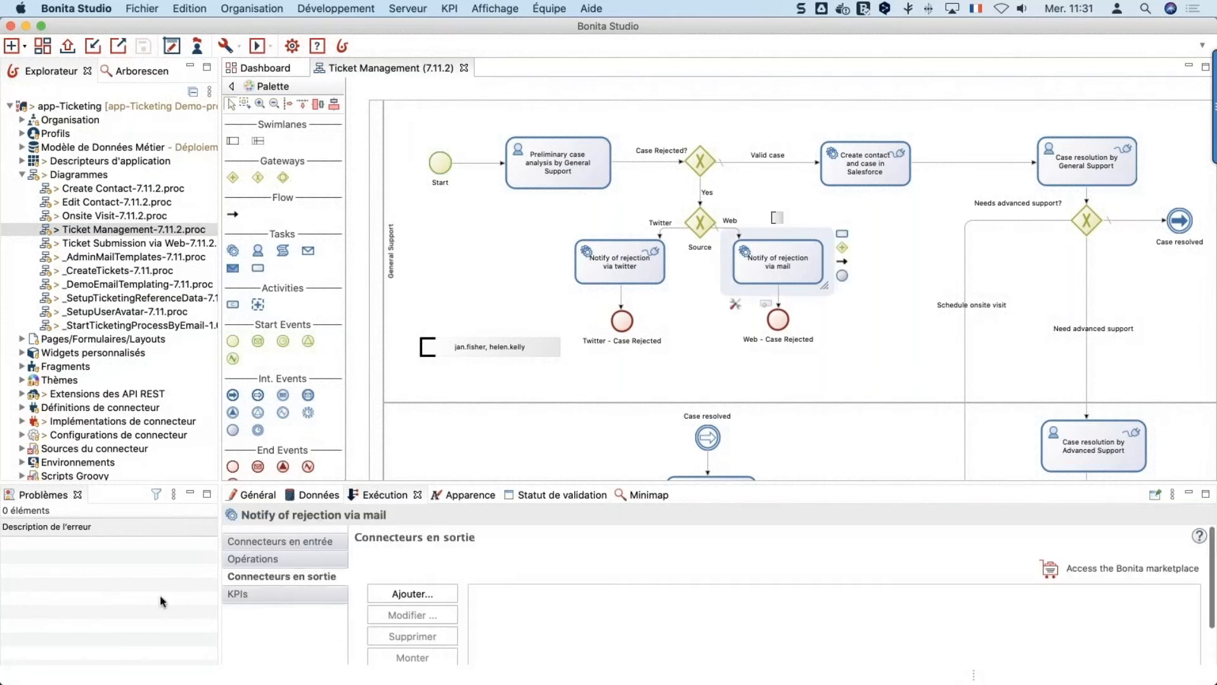
{"action": "left_click", "coordinate": [277, 540]}
{"action": "left_click", "coordinate": [422, 594]}
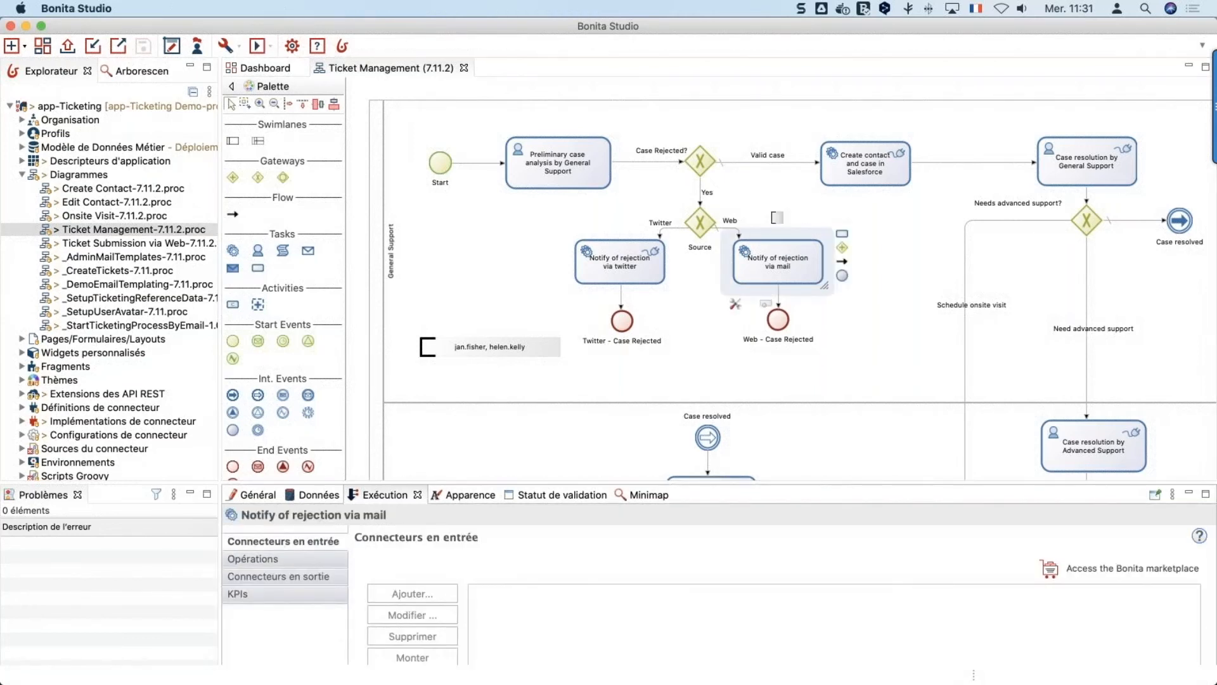
{"action": "left_click", "coordinate": [715, 520]}
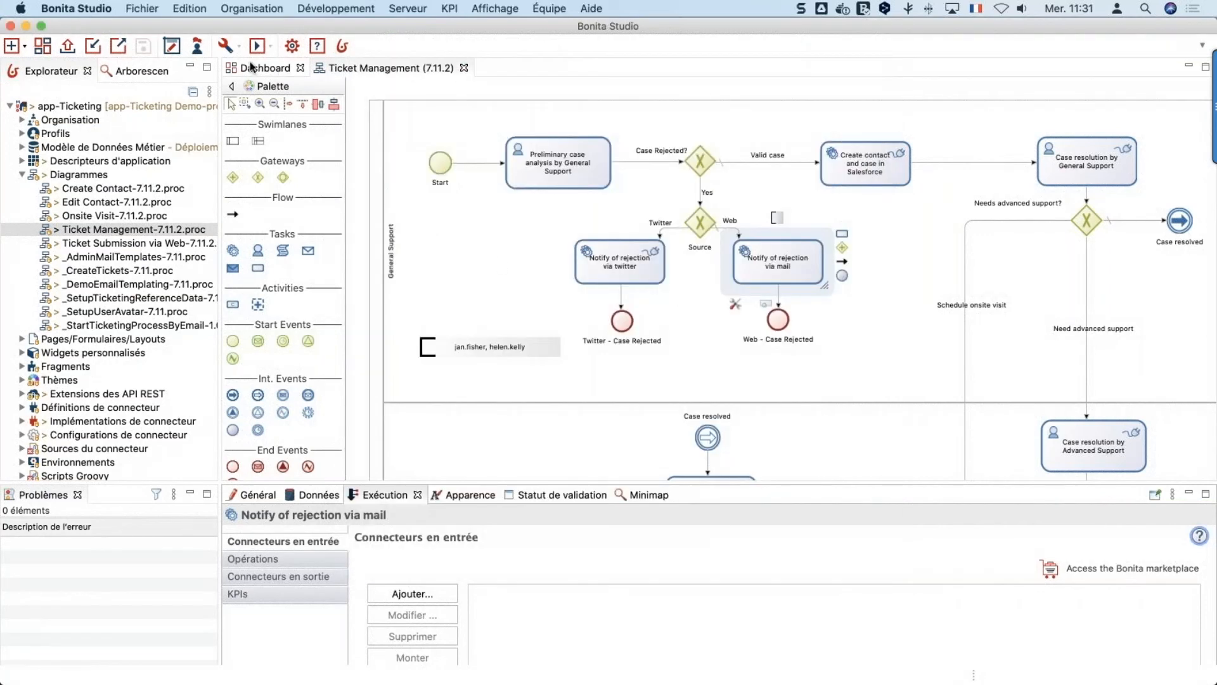
- Start adding a connector extension to app-Ticketing from a repository, with group ID org.bonitasoft.connectors
{"action": "left_click", "coordinate": [251, 67]}
{"action": "left_click", "coordinate": [1033, 100]}
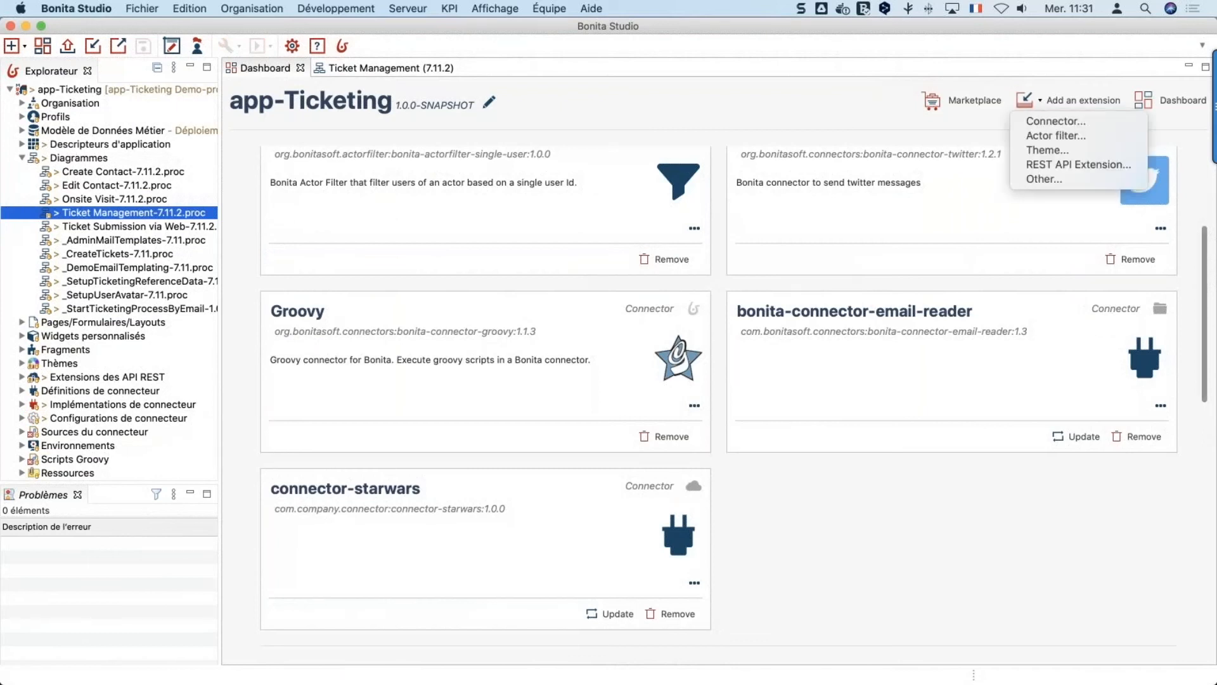
{"action": "left_click", "coordinate": [1046, 122]}
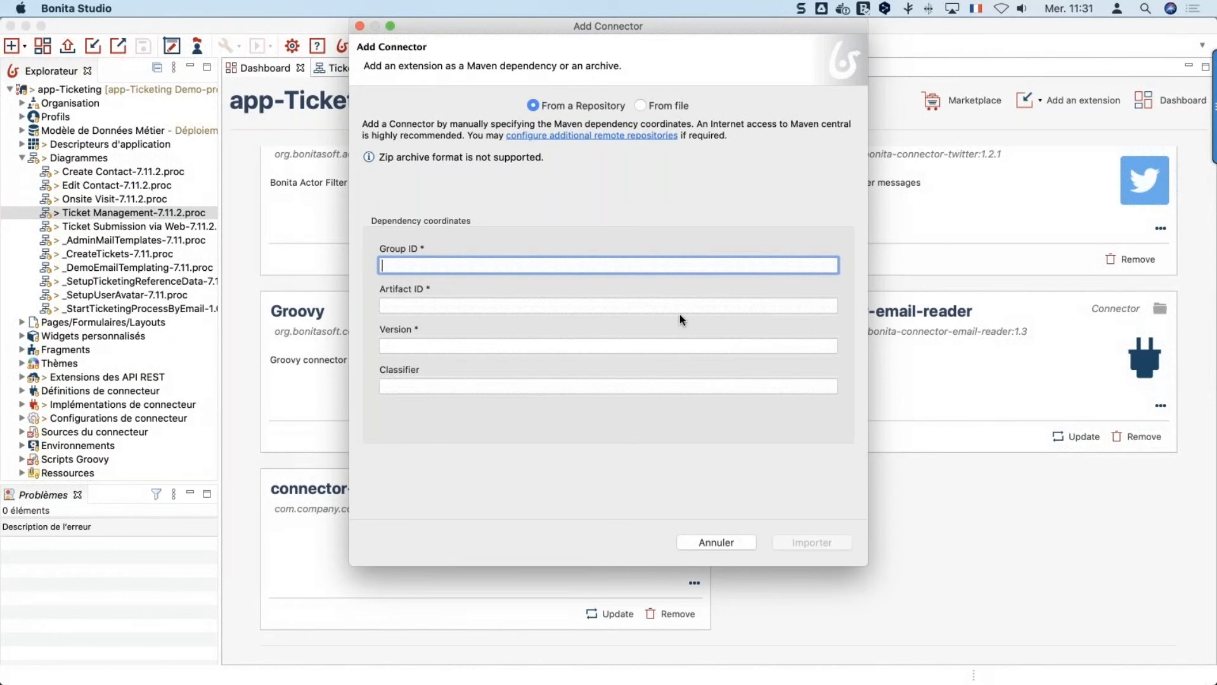
{"action": "type", "text": "org.boni"}
{"action": "key", "text": "BackSpace"}
{"action": "key", "text": "BackSpace"}
{"action": "key", "text": "BackSpace"}
{"action": "type", "text": "onitasoft.com"}
{"action": "key", "text": "BackSpace"}
{"action": "type", "text": "nnectors"}
- Set the artifact ID to bonita-connector-email and the version to 1.2.3, and import the connector
{"action": "key", "text": "Tab"}
{"action": "type", "text": "bonita-conn"}
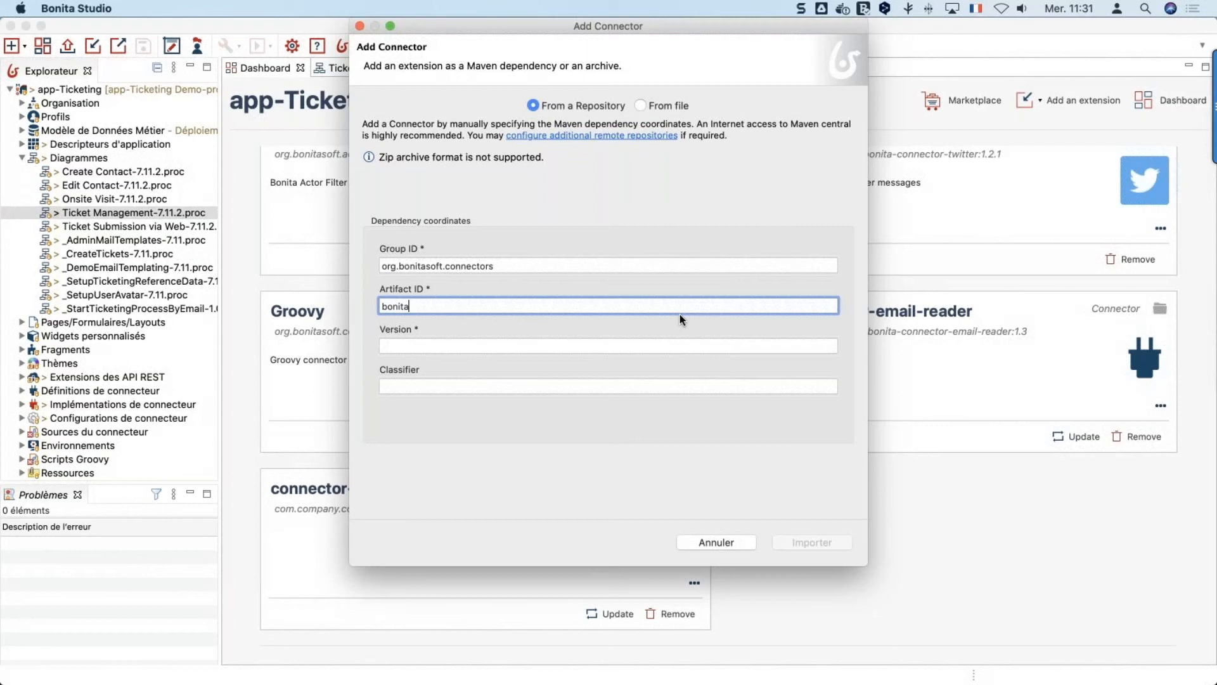
{"action": "type", "text": "ector-email"}
{"action": "key", "text": "Tab"}
{"action": "type", "text": "1.2.3"}
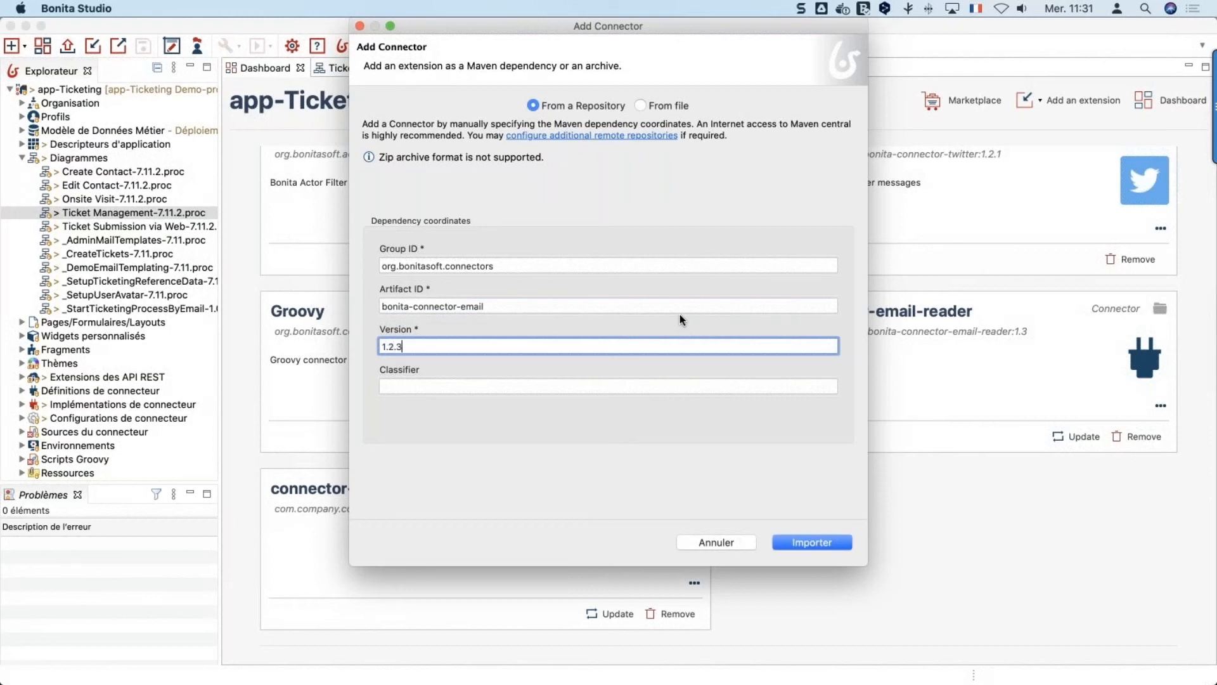
{"action": "left_click", "coordinate": [810, 541]}
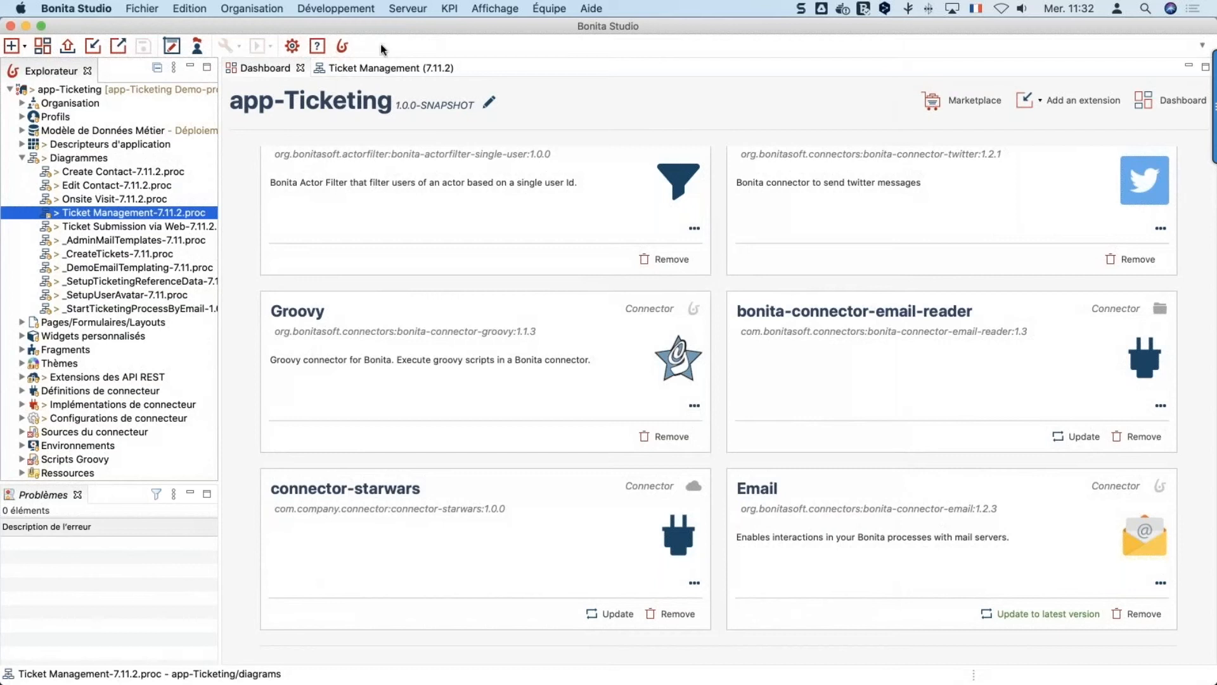
- Create an input connector named notifyRejection on the Notify of rejection via mail task using the second Courriel definition, with the default SMTP settings
{"action": "left_click", "coordinate": [388, 71]}
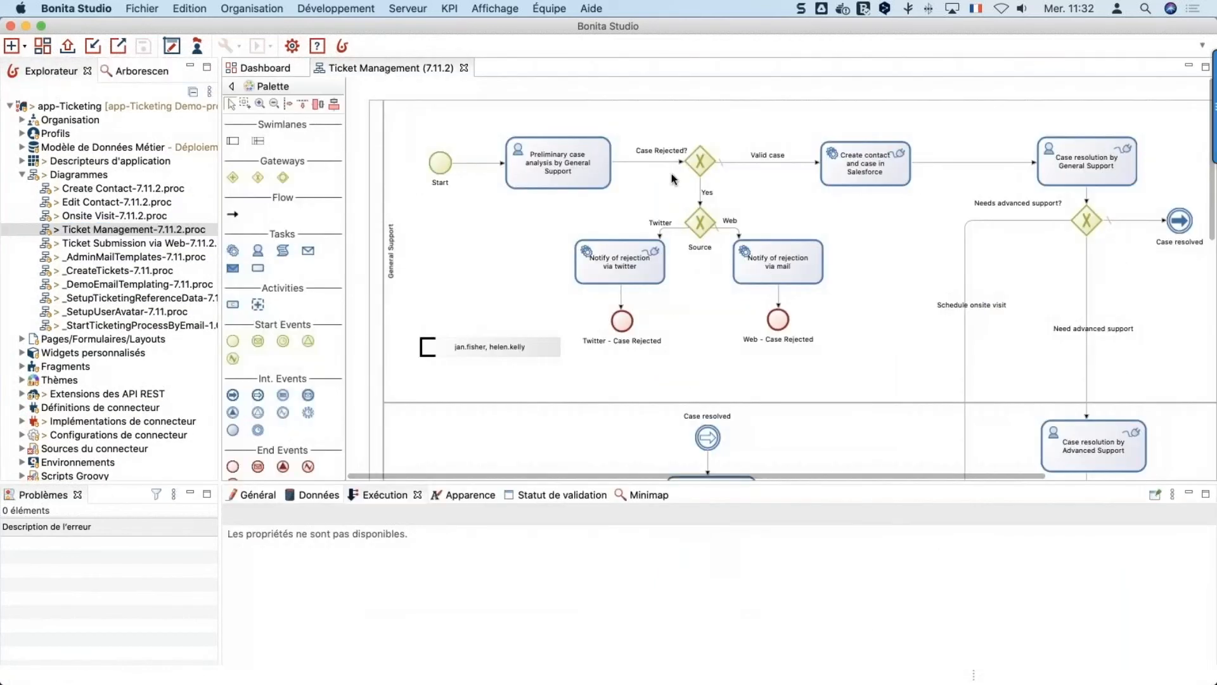
{"action": "left_click", "coordinate": [778, 266]}
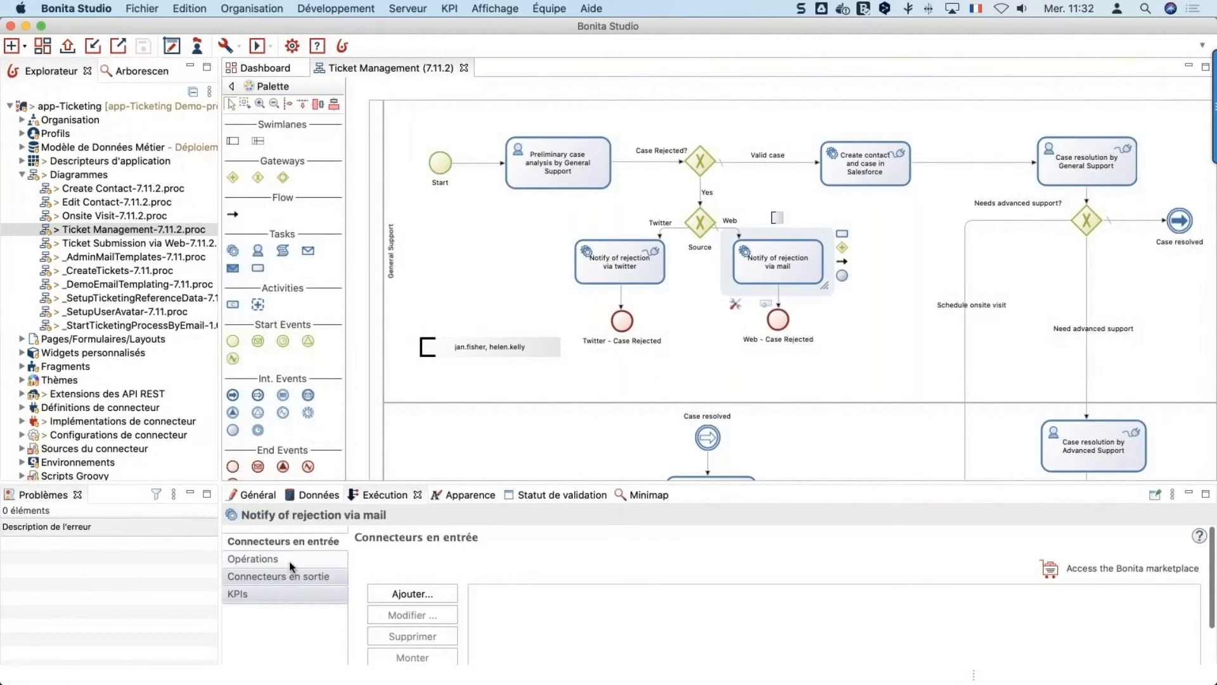
{"action": "left_click", "coordinate": [403, 594]}
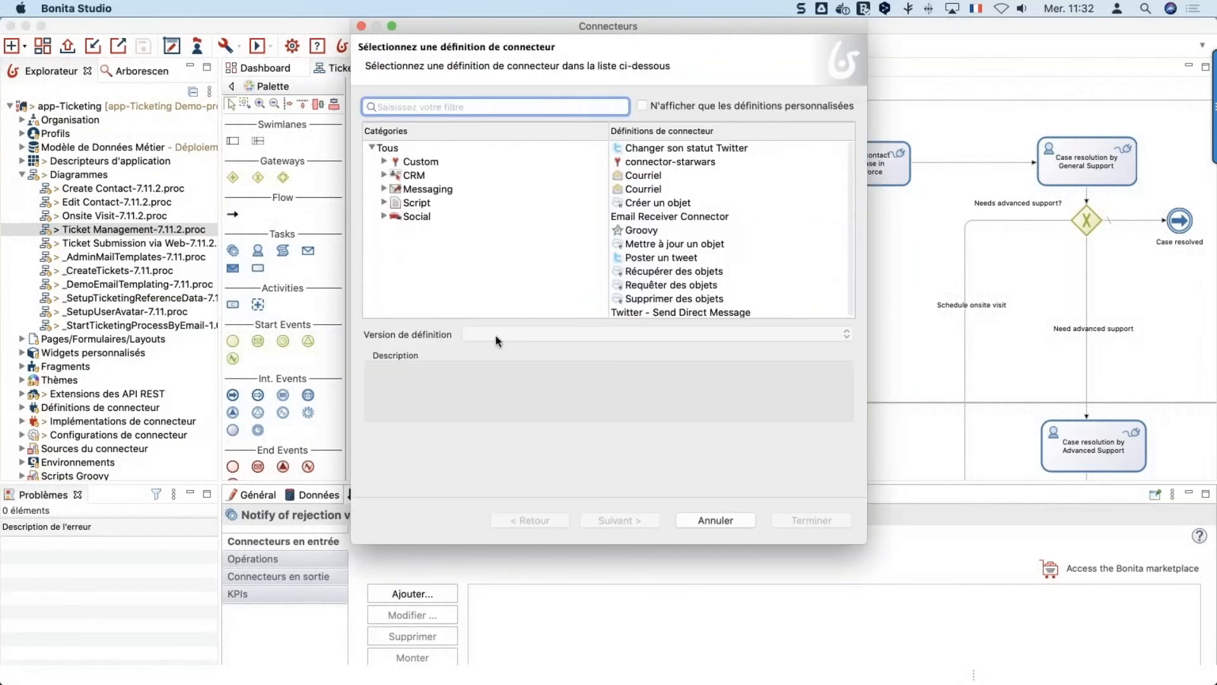
{"action": "left_click", "coordinate": [628, 189]}
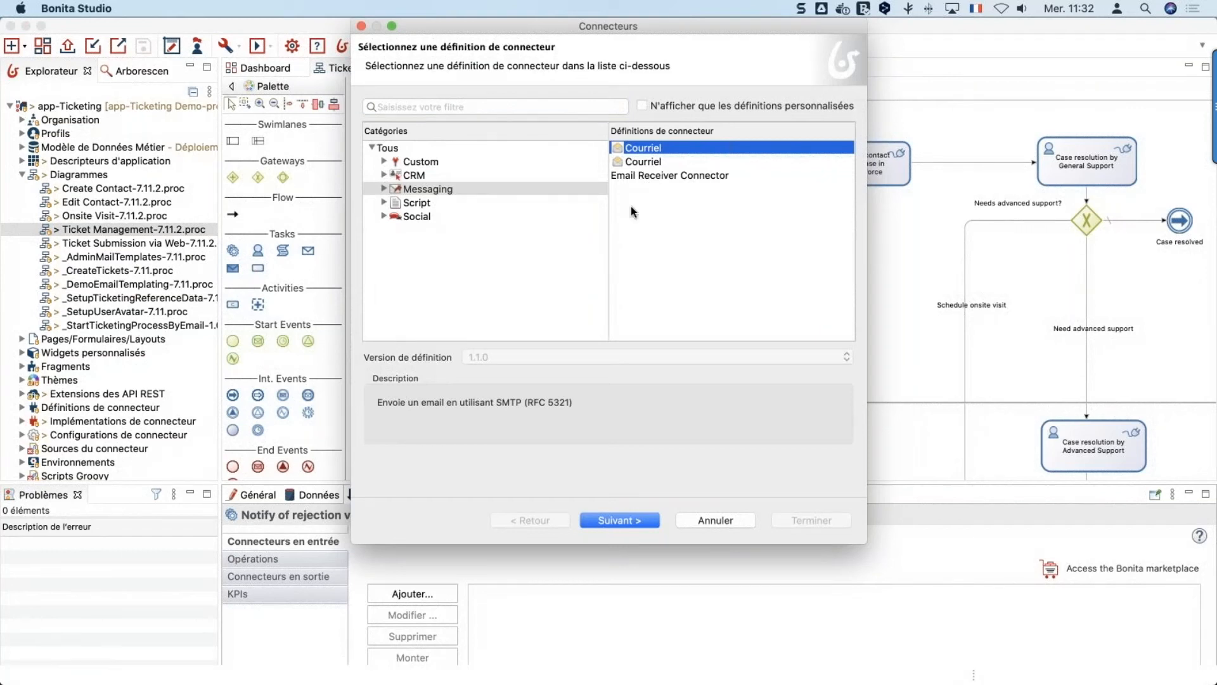
{"action": "left_click", "coordinate": [645, 159]}
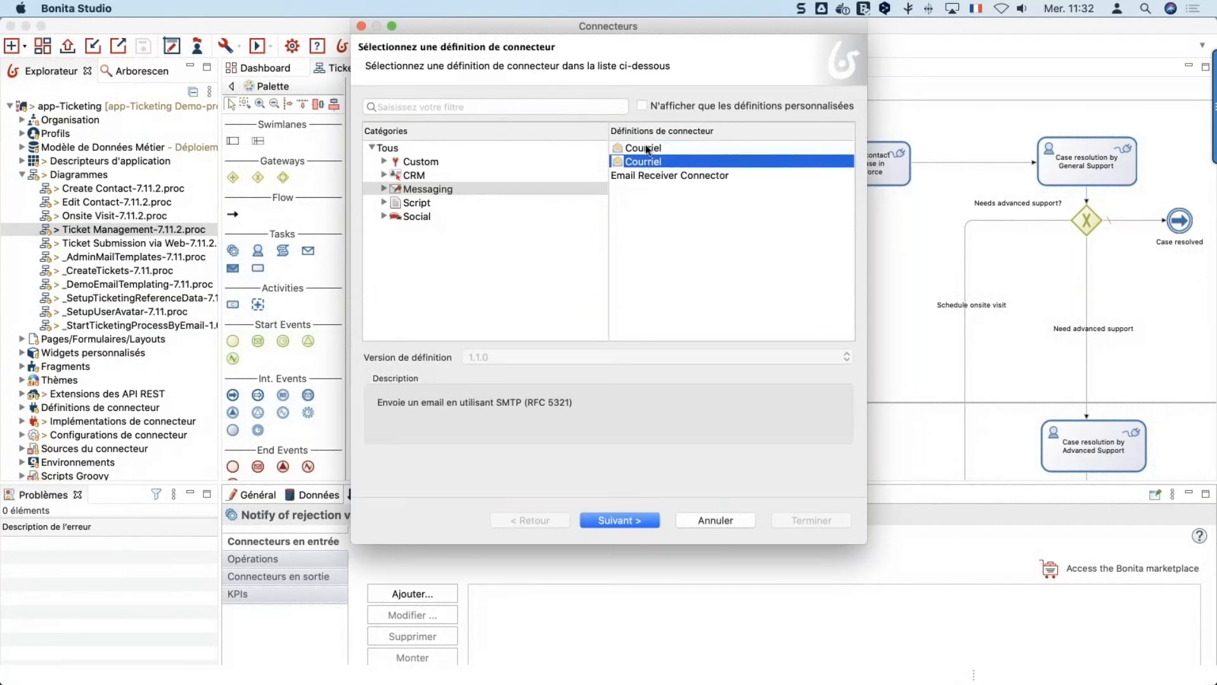
{"action": "left_click", "coordinate": [624, 520]}
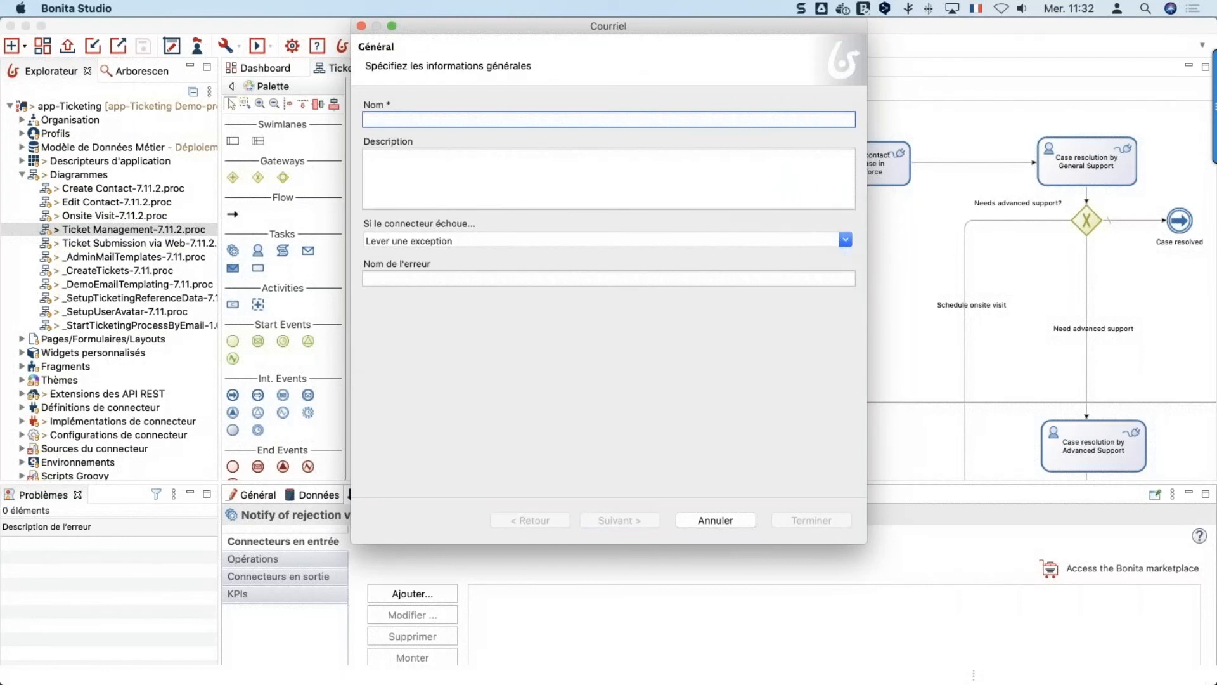
{"action": "type", "text": "notif"}
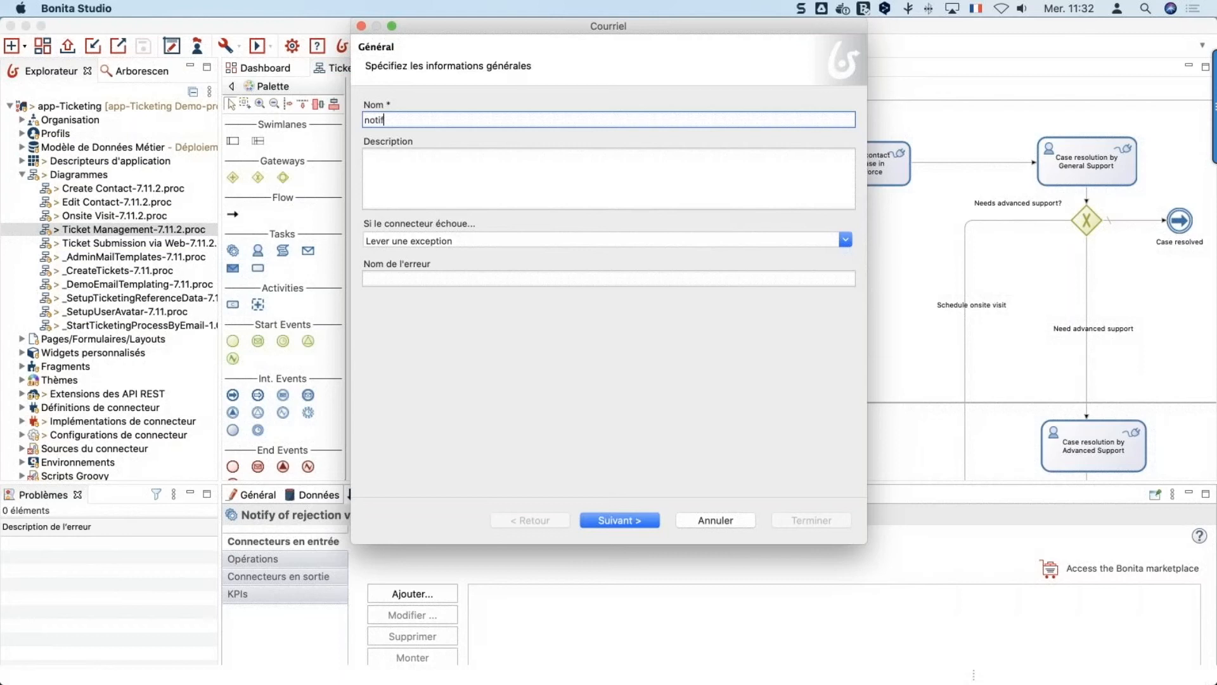
{"action": "type", "text": "yRejection"}
{"action": "left_click", "coordinate": [627, 520]}
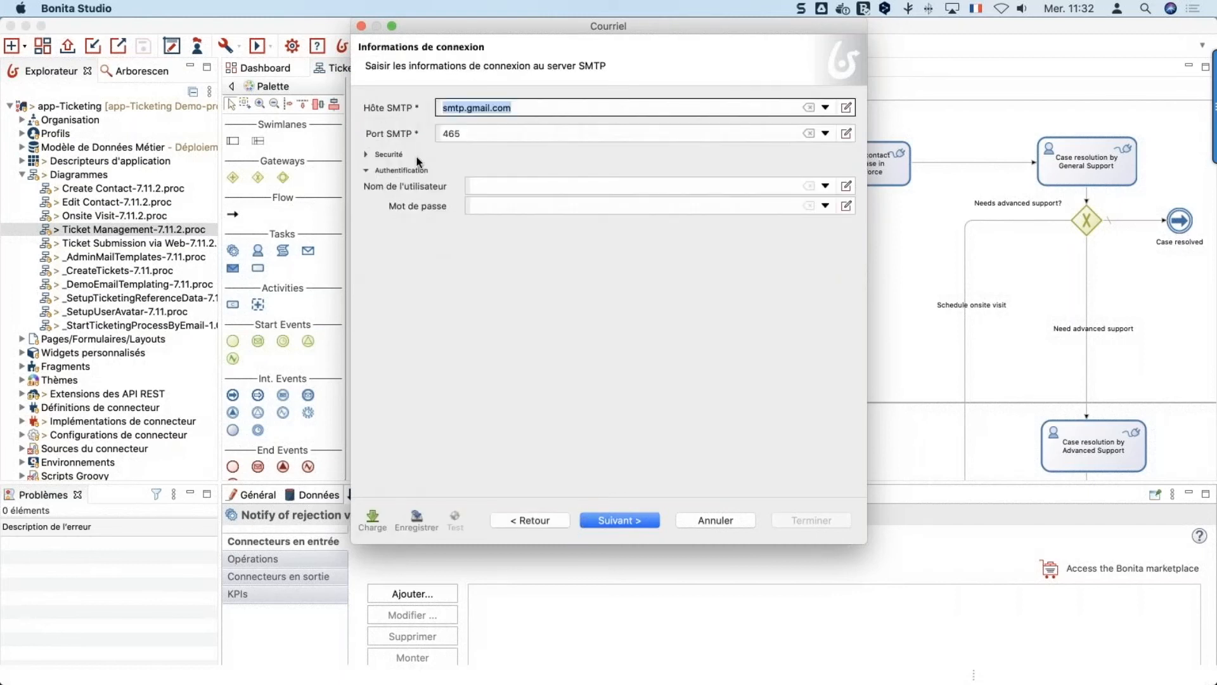
{"action": "left_click", "coordinate": [633, 520]}
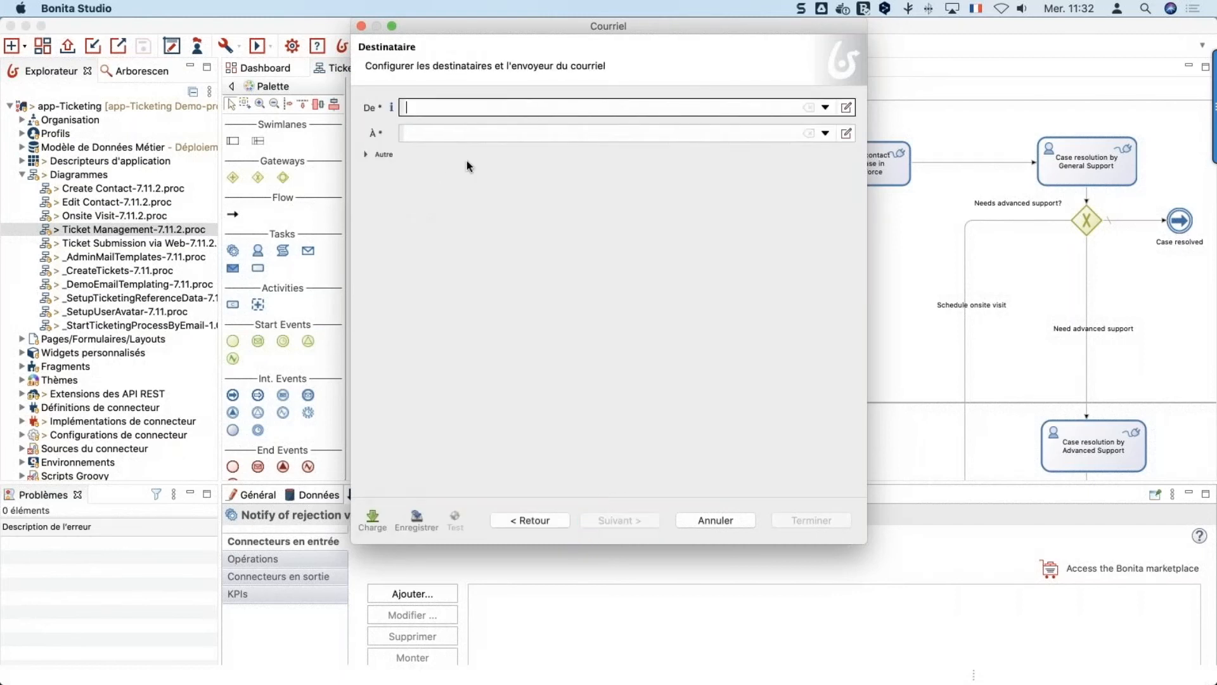
- Enter the sender's and the recipient's e-mail addresses for the notifyRejection connector and continue to the message content
{"action": "type", "text": "rh@acme.com"}
{"action": "key", "text": "Tab"}
{"action": "type", "text": "walter.bates"}
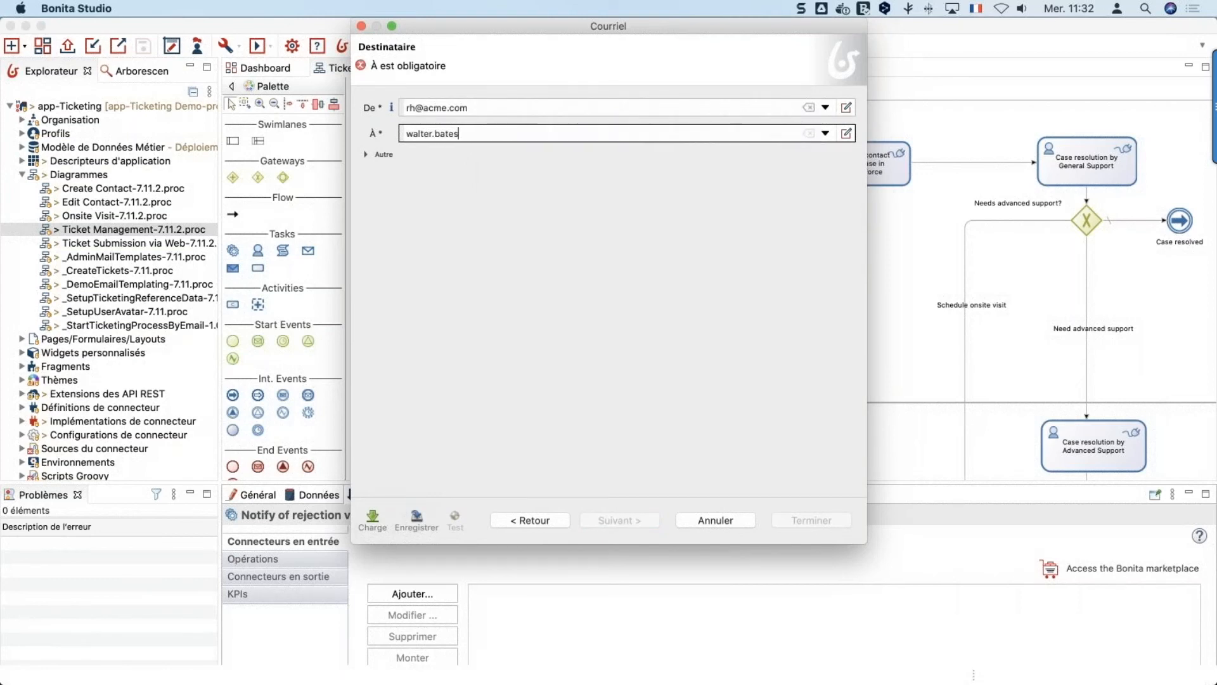
{"action": "type", "text": "@acme.com"}
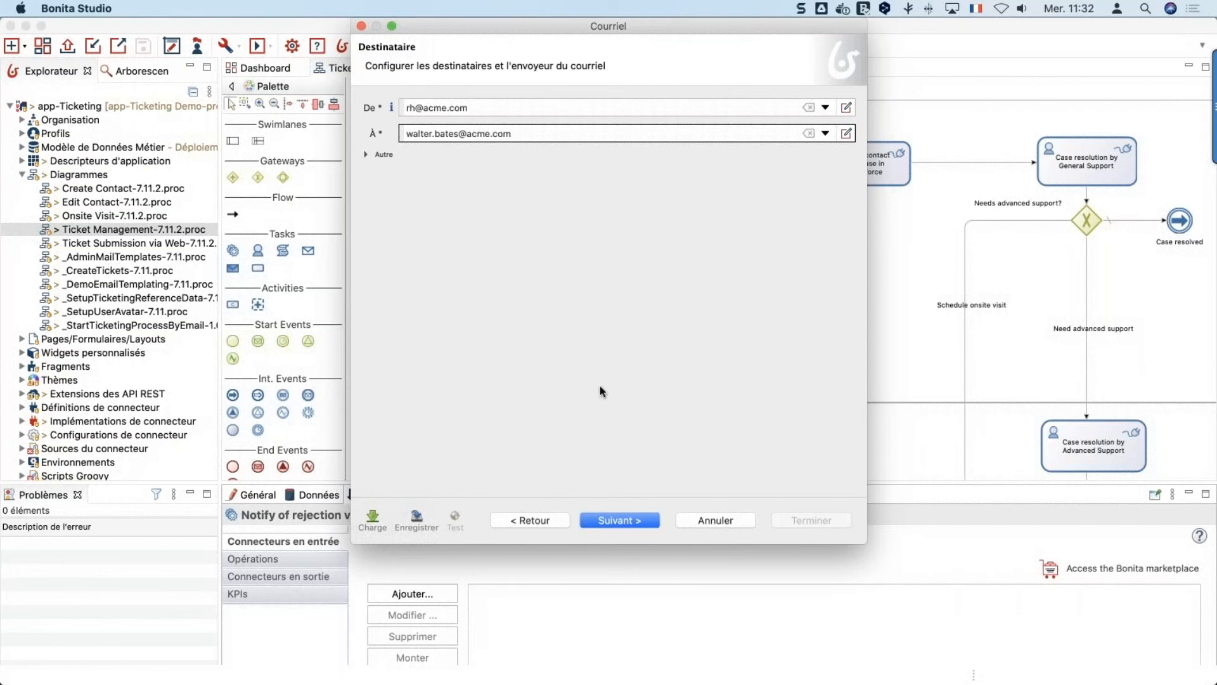
{"action": "left_click", "coordinate": [629, 520]}
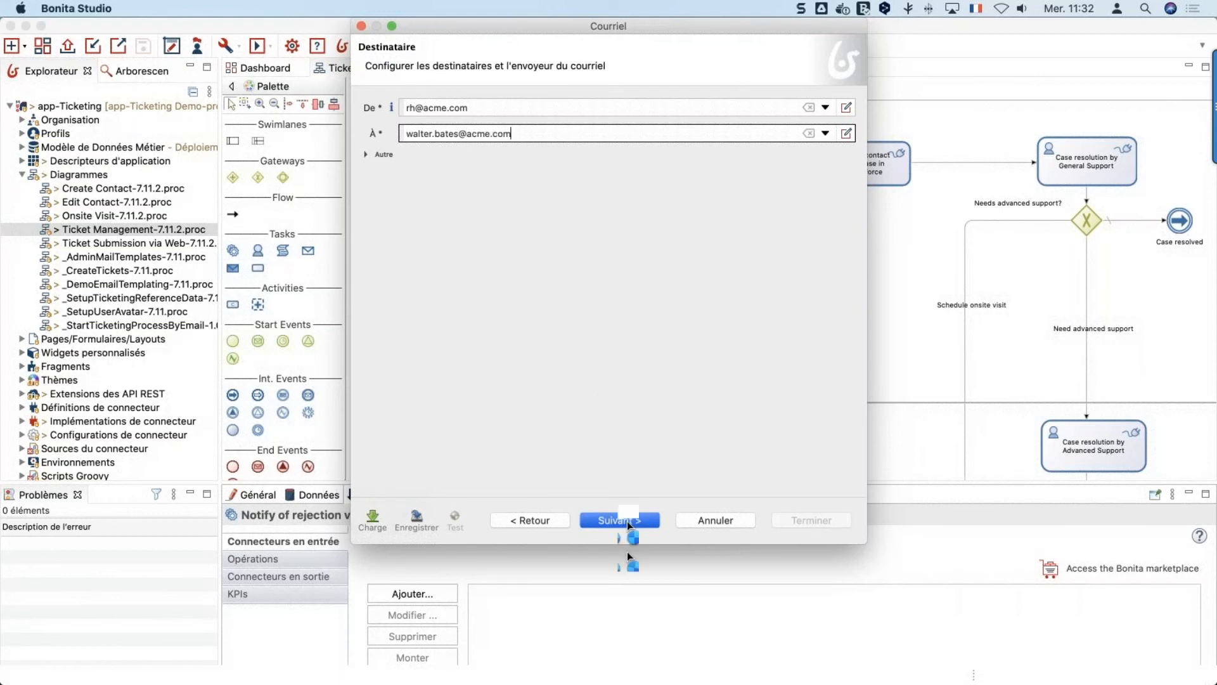
- Set the e-mail subject to "votre demande est refusée" and finish the notifyRejection connector
{"action": "type", "text": "vo"}
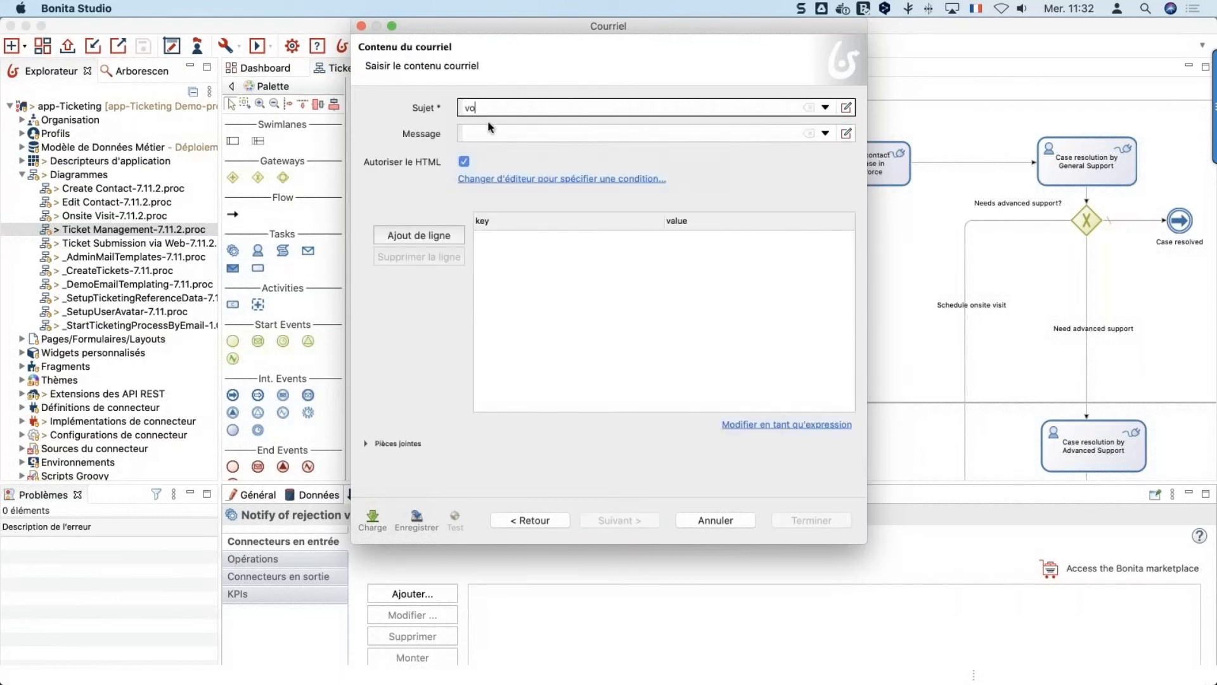
{"action": "type", "text": "tre demande est"}
{"action": "type", "text": " refusée"}
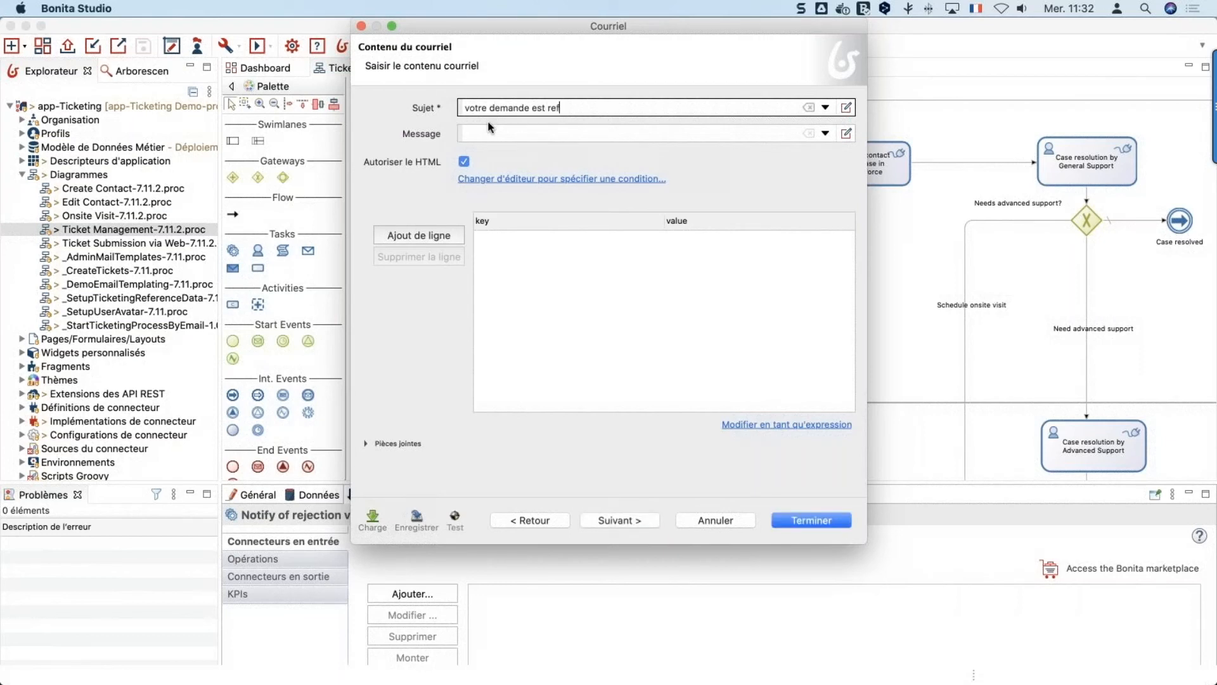
{"action": "left_click", "coordinate": [803, 516]}
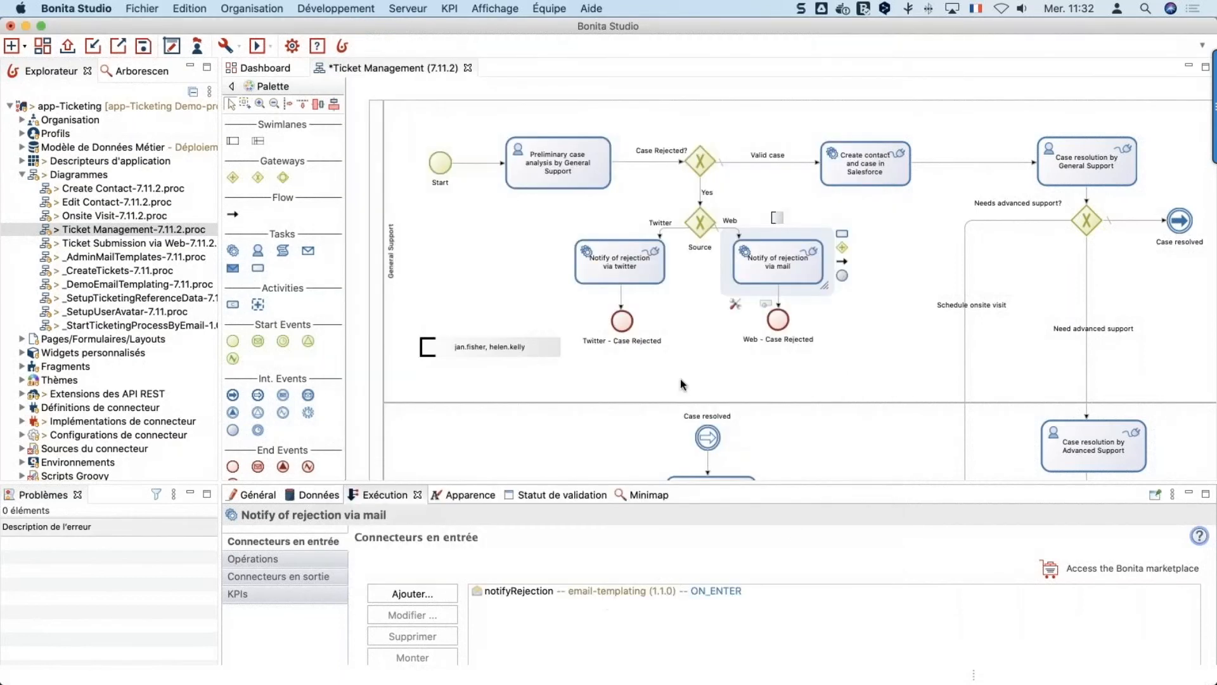
- Look up the e-mail templating extension in the app-Ticketing overview and return to the Ticket Management diagram
{"action": "left_click", "coordinate": [572, 597]}
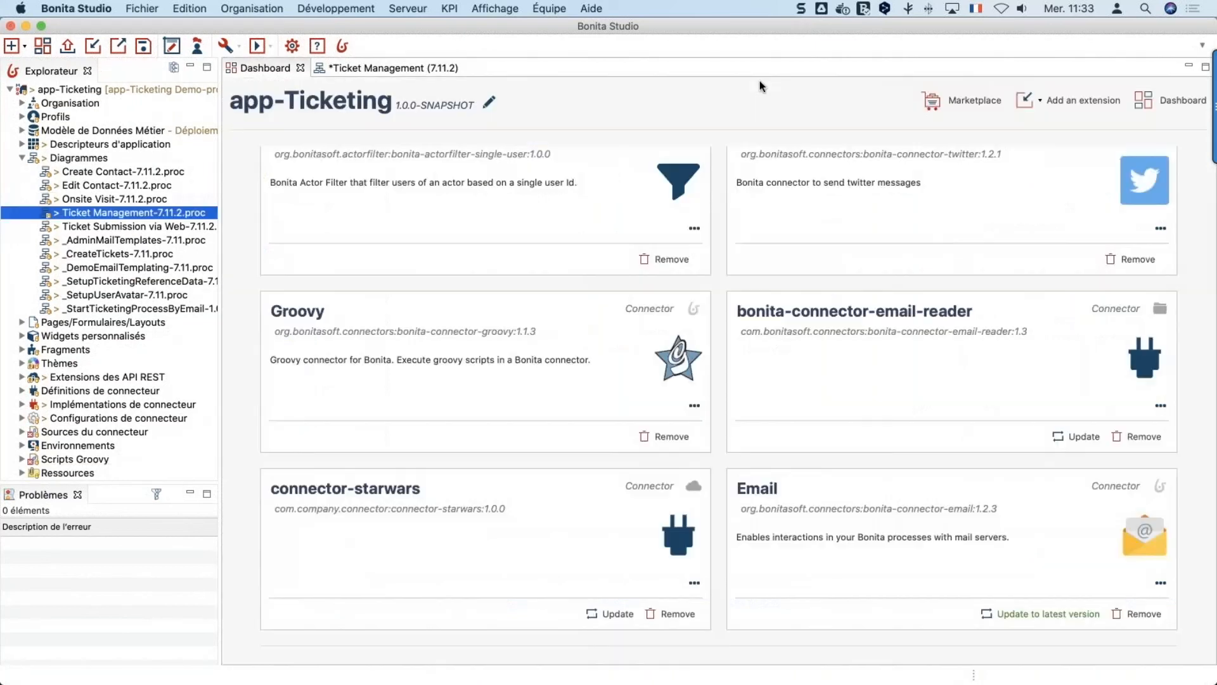
{"action": "scroll", "coordinate": [299, 320], "scroll_direction": "up", "scroll_amount": 4}
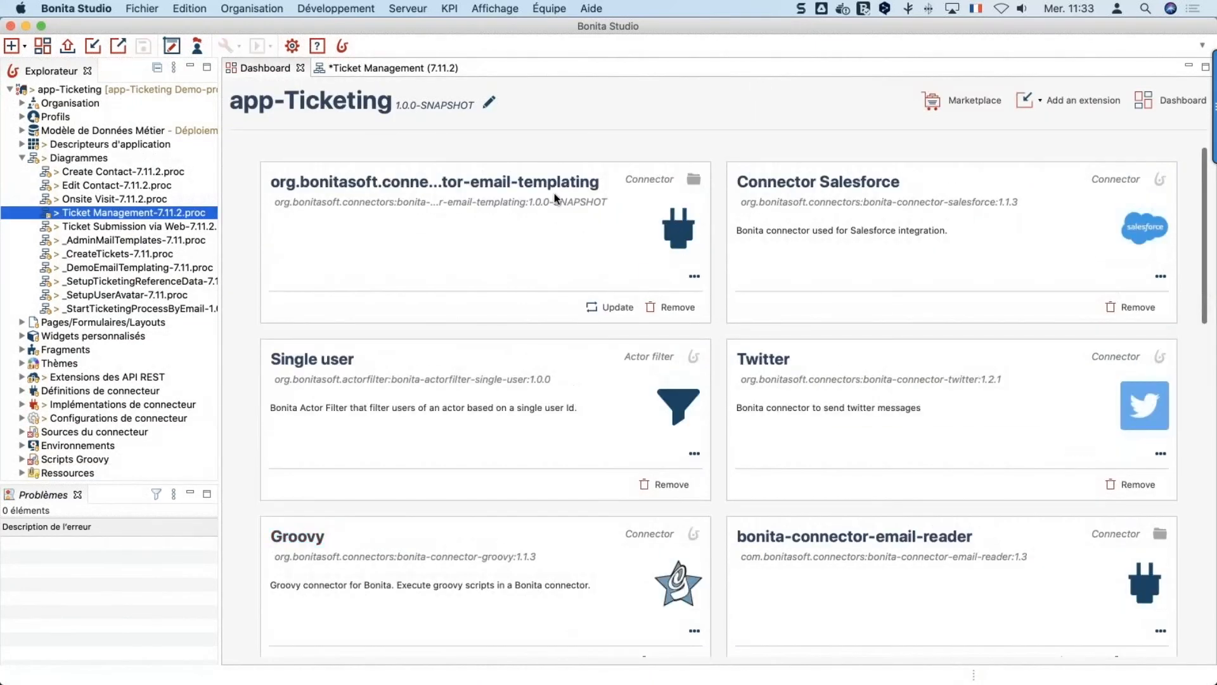
{"action": "left_click", "coordinate": [359, 68]}
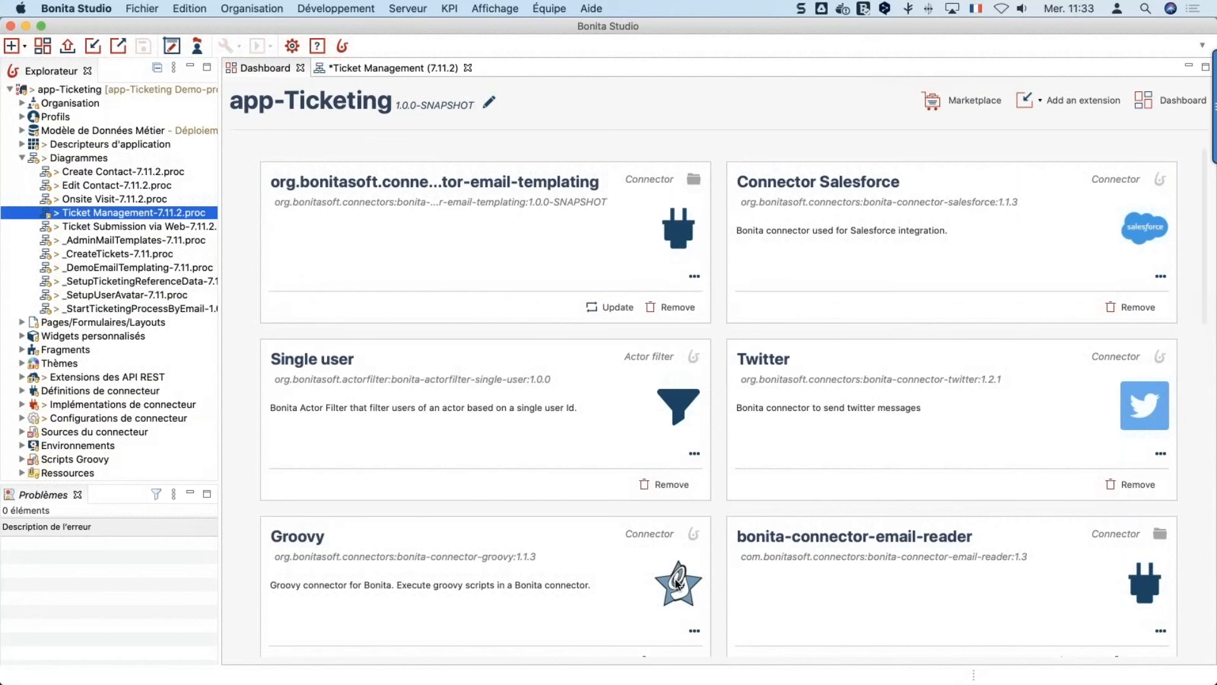
- Delete the notifyRejection input connector from the Notify of rejection via mail task
{"action": "left_click", "coordinate": [508, 590]}
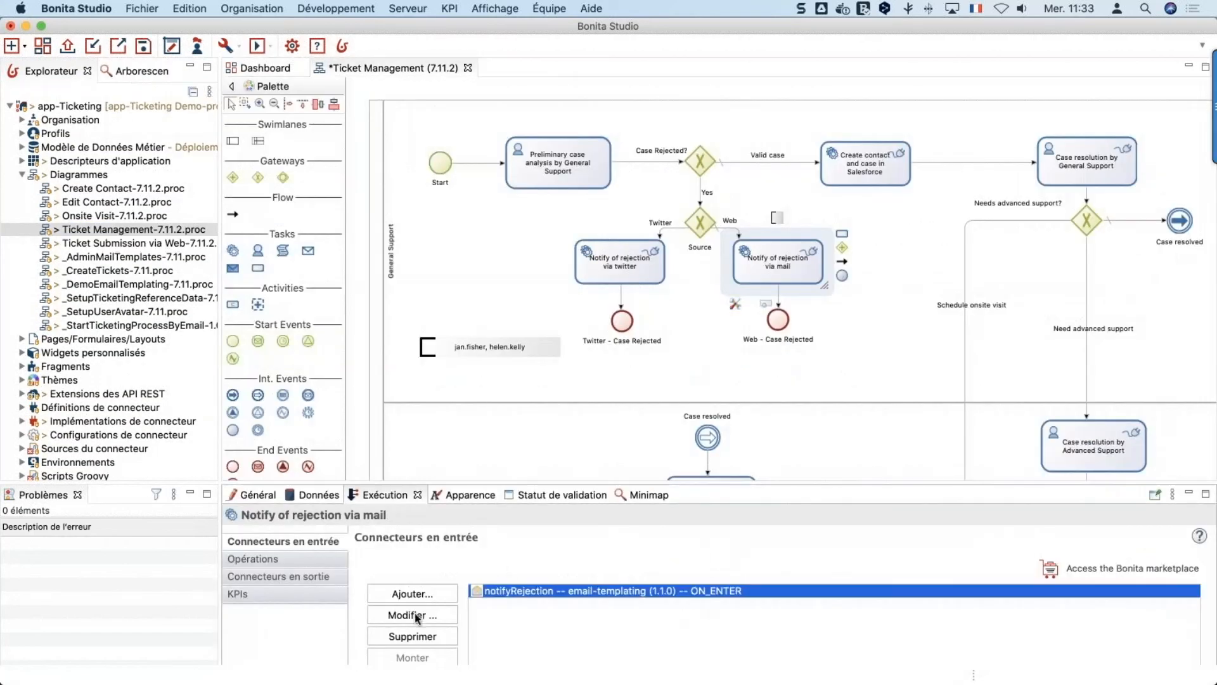
{"action": "left_click", "coordinate": [412, 636]}
{"action": "left_click", "coordinate": [800, 364]}
{"action": "left_click", "coordinate": [404, 593]}
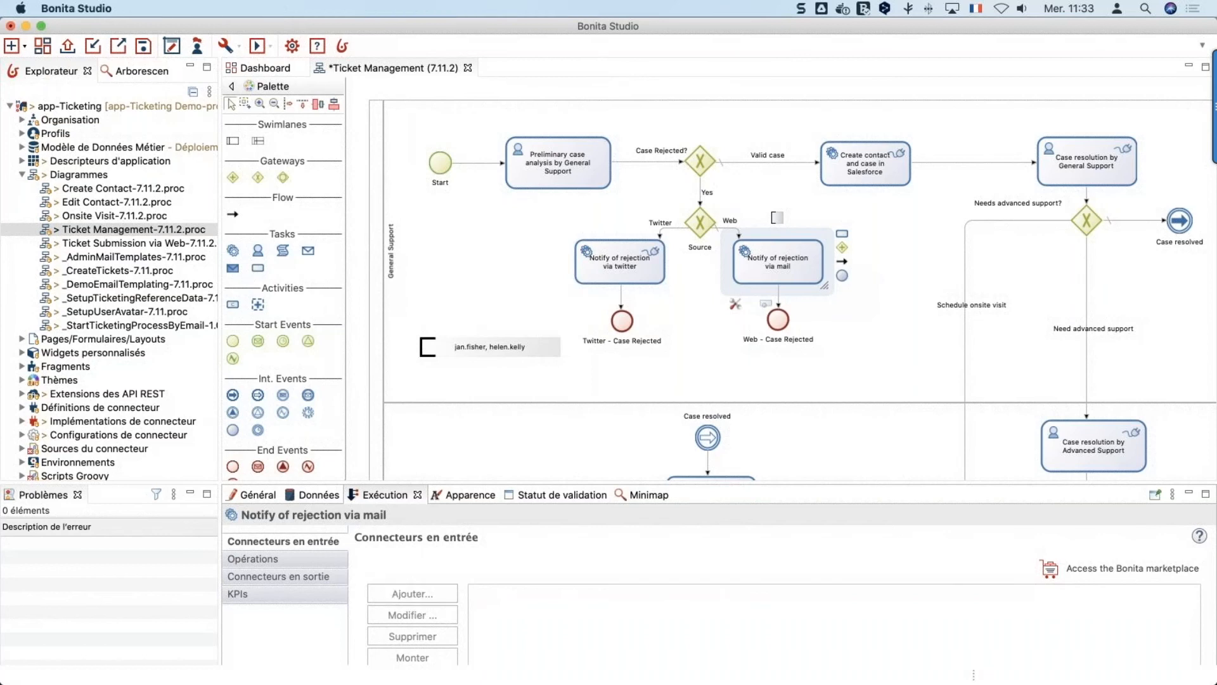
{"action": "left_click", "coordinate": [649, 188]}
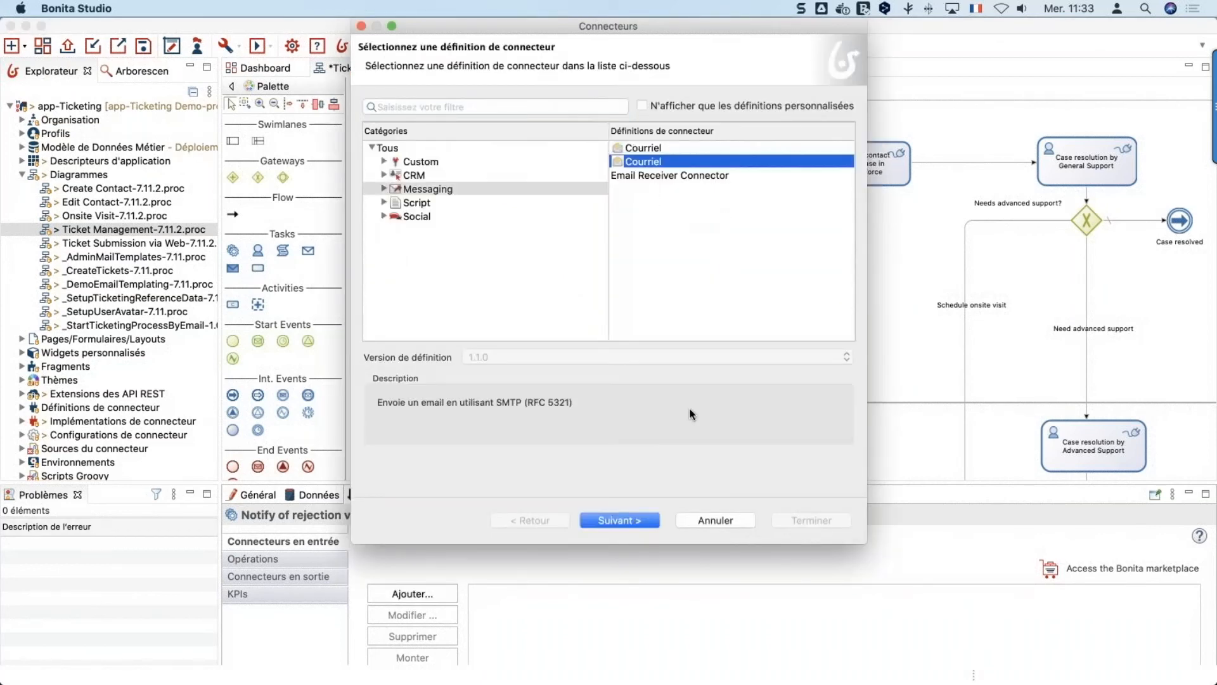
{"action": "left_click", "coordinate": [626, 522]}
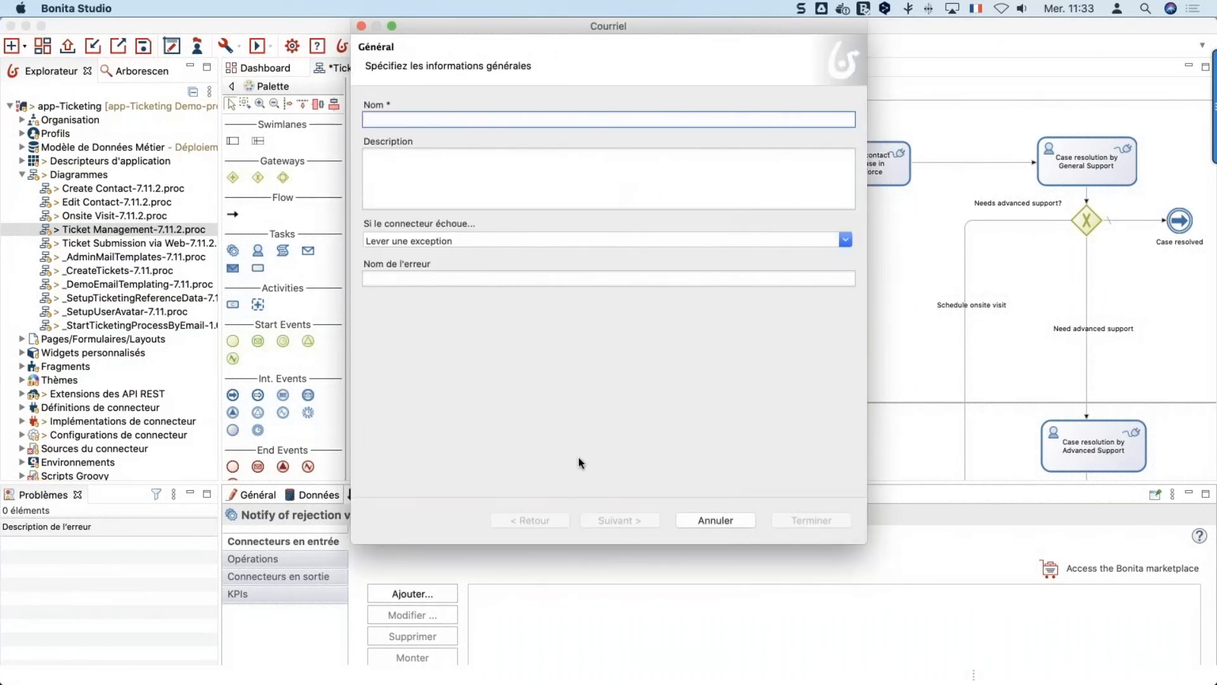
{"action": "type", "text": "notifyRejection"}
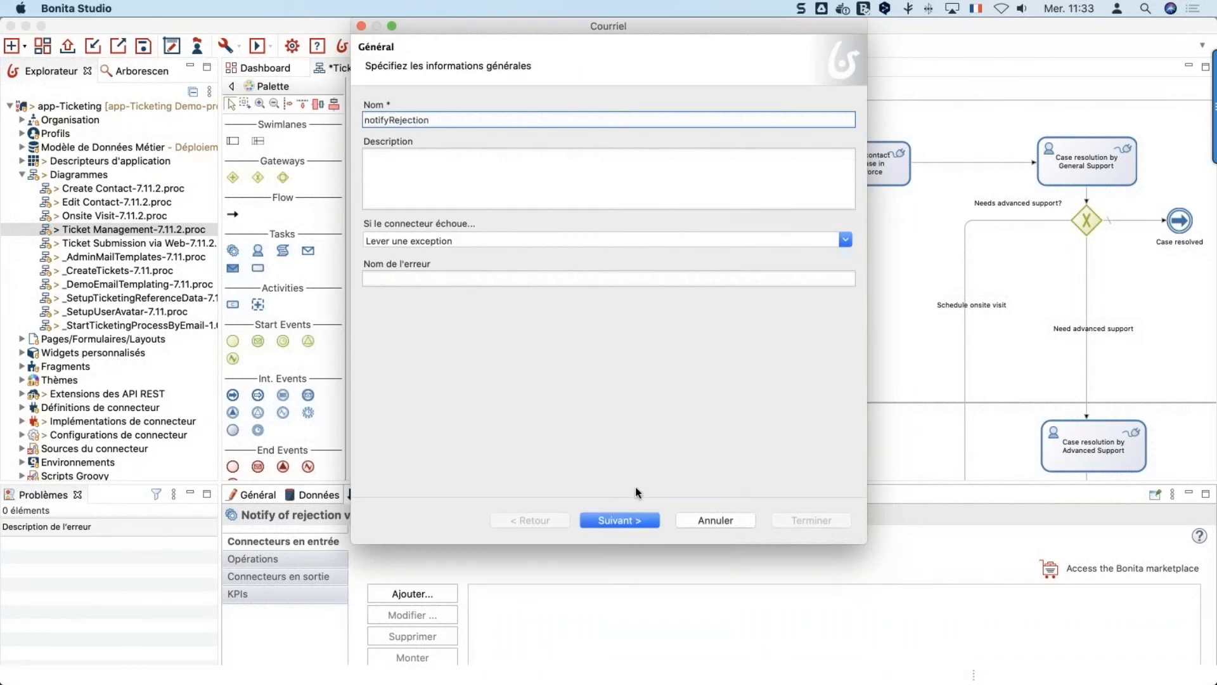
{"action": "left_click", "coordinate": [642, 515]}
{"action": "left_click", "coordinate": [628, 520]}
{"action": "type", "text": "rh@acme.com"}
{"action": "key", "text": "Tab"}
{"action": "type", "text": "walter.bates"}
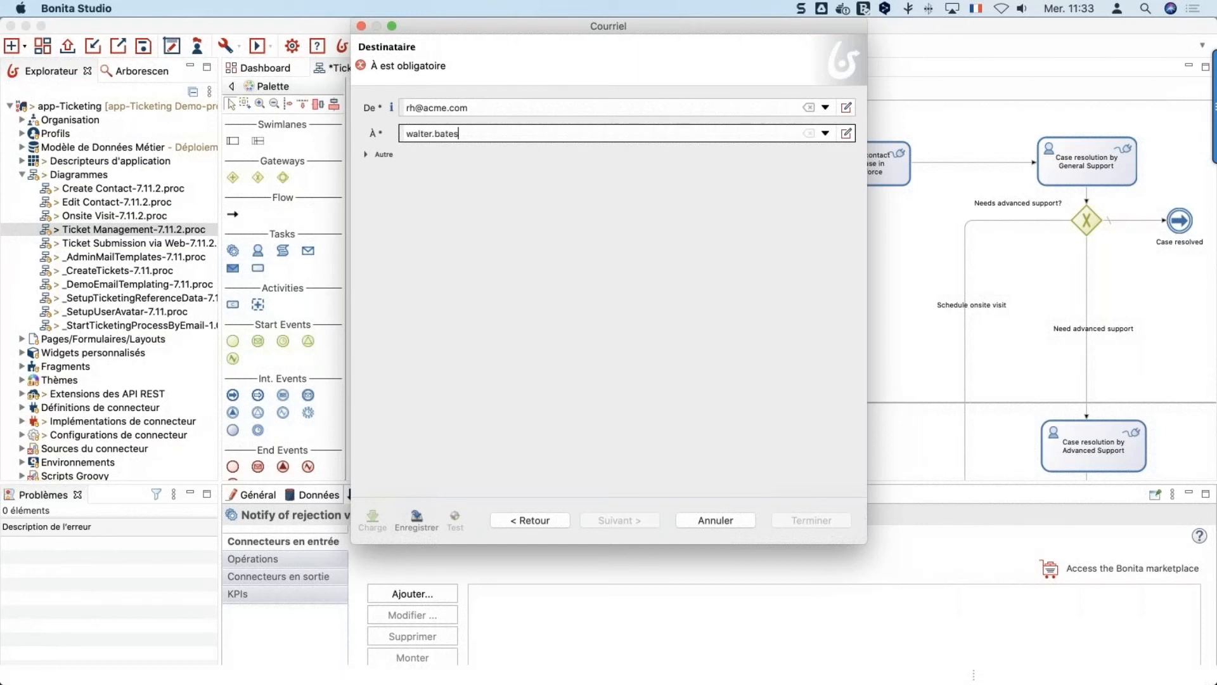
{"action": "key", "text": "Escape"}
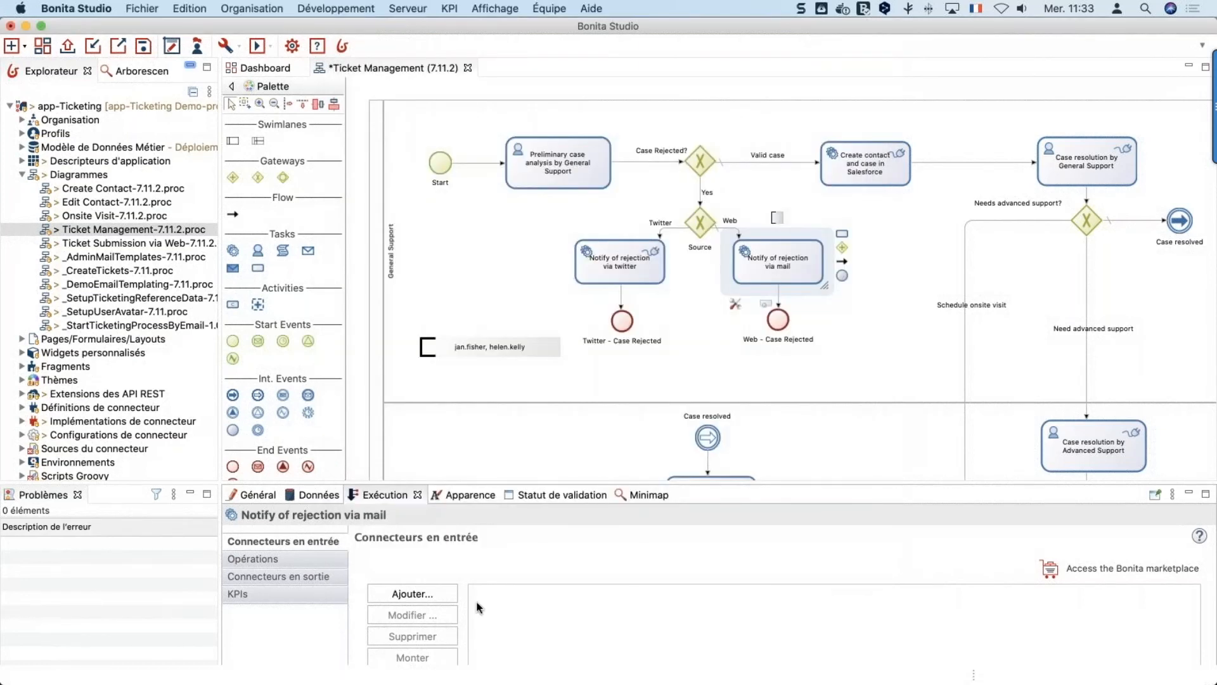
- Add a Courriel input connector named notifyRejection to the Notify of rejection via mail task, keeping the default SMTP settings
{"action": "left_click", "coordinate": [418, 595]}
{"action": "left_click", "coordinate": [653, 189]}
{"action": "left_click", "coordinate": [618, 519]}
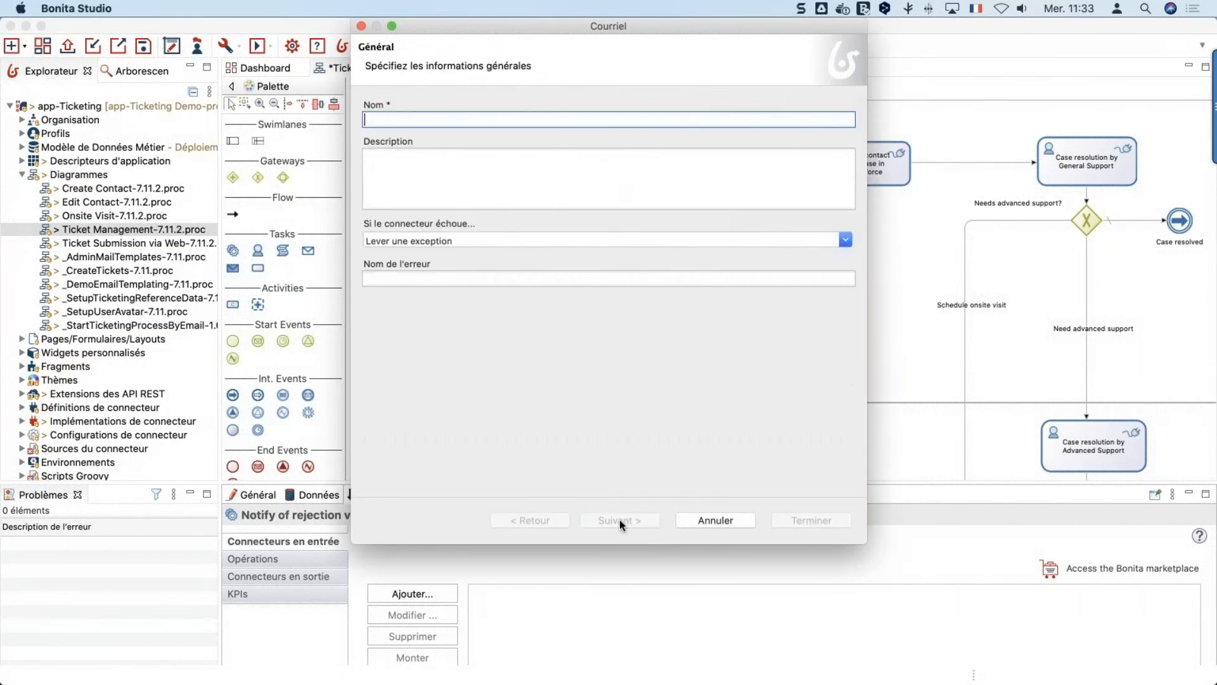
{"action": "type", "text": "notify"}
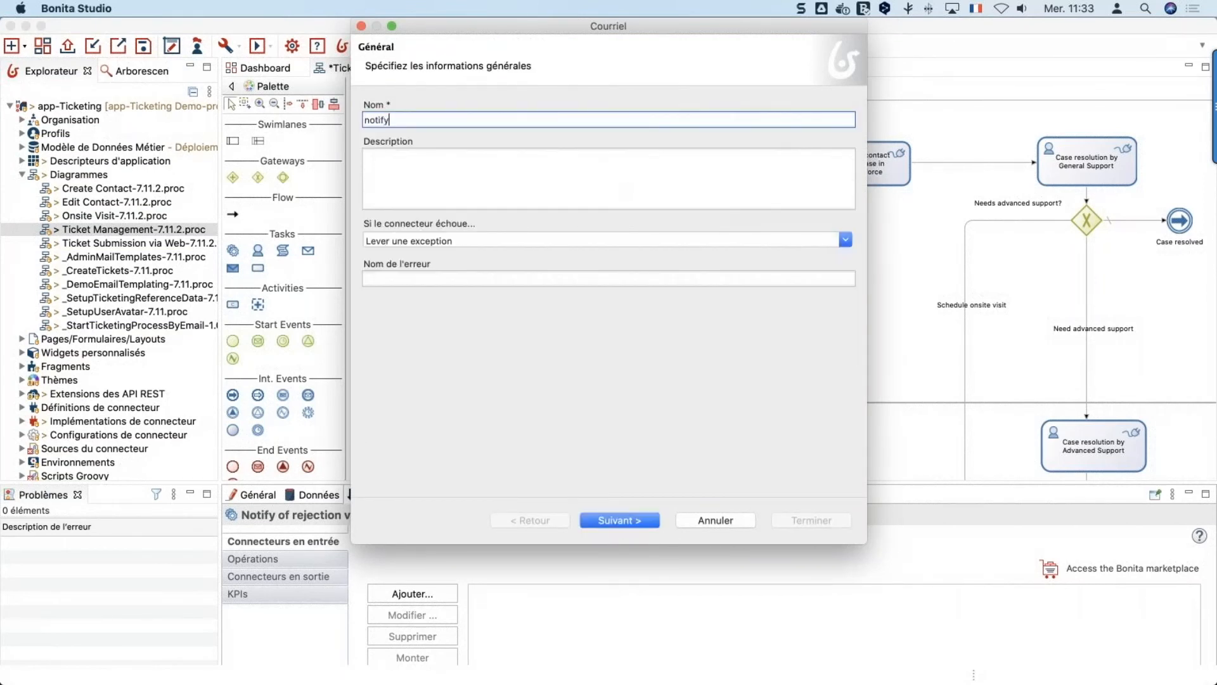
{"action": "type", "text": "Rejcction"}
{"action": "left_click", "coordinate": [620, 520]}
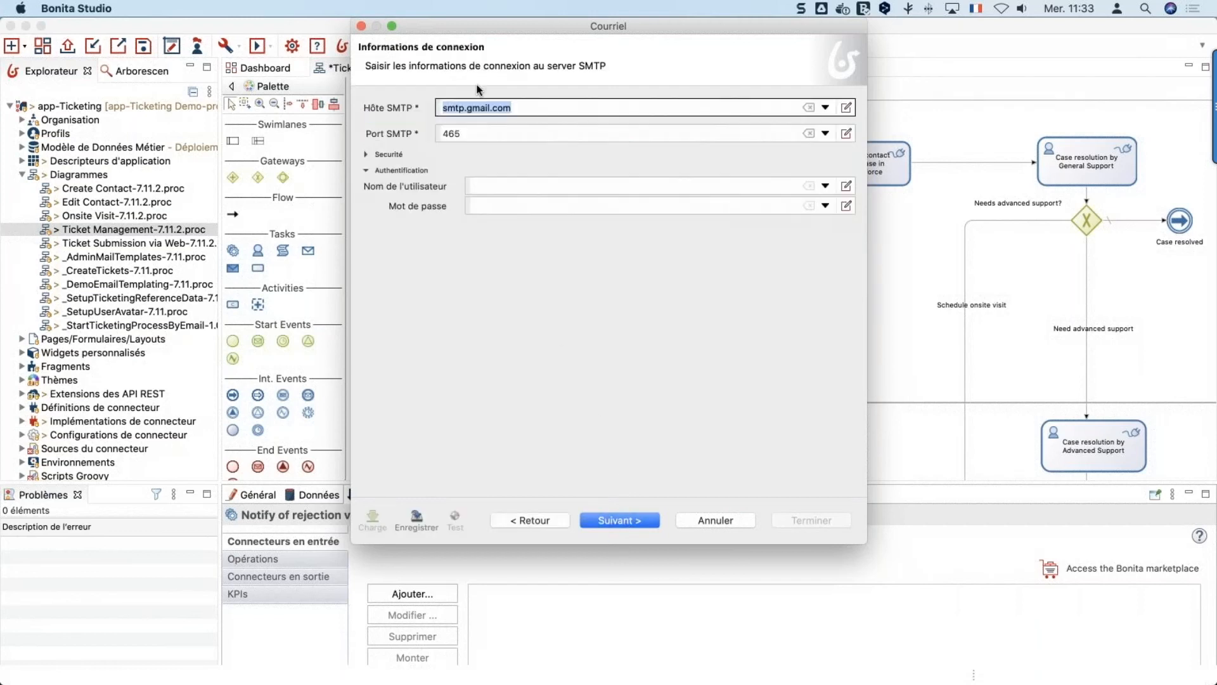
{"action": "left_click", "coordinate": [619, 525]}
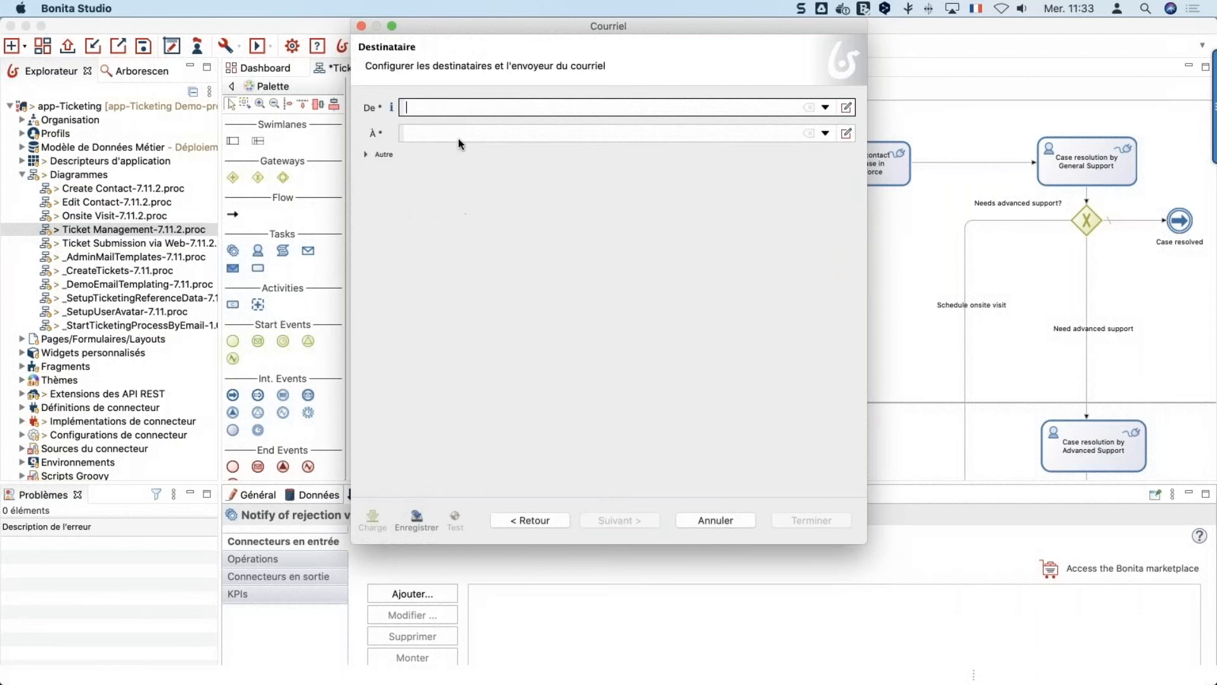
- Fill in the sender's and the recipient's e-mail addresses for the notifyRejection connector and continue to the e-mail content
{"action": "type", "text": "rh@acme.com"}
{"action": "key", "text": "Tab"}
{"action": "type", "text": "wal"}
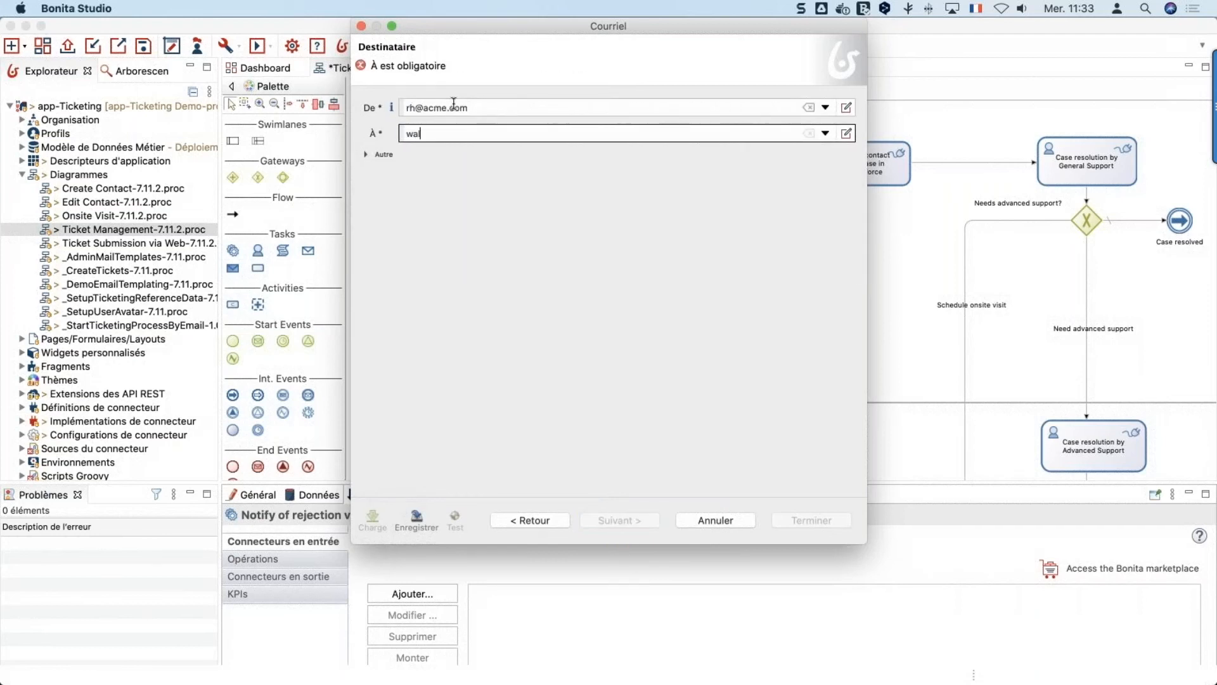
{"action": "type", "text": "ter.bates@"}
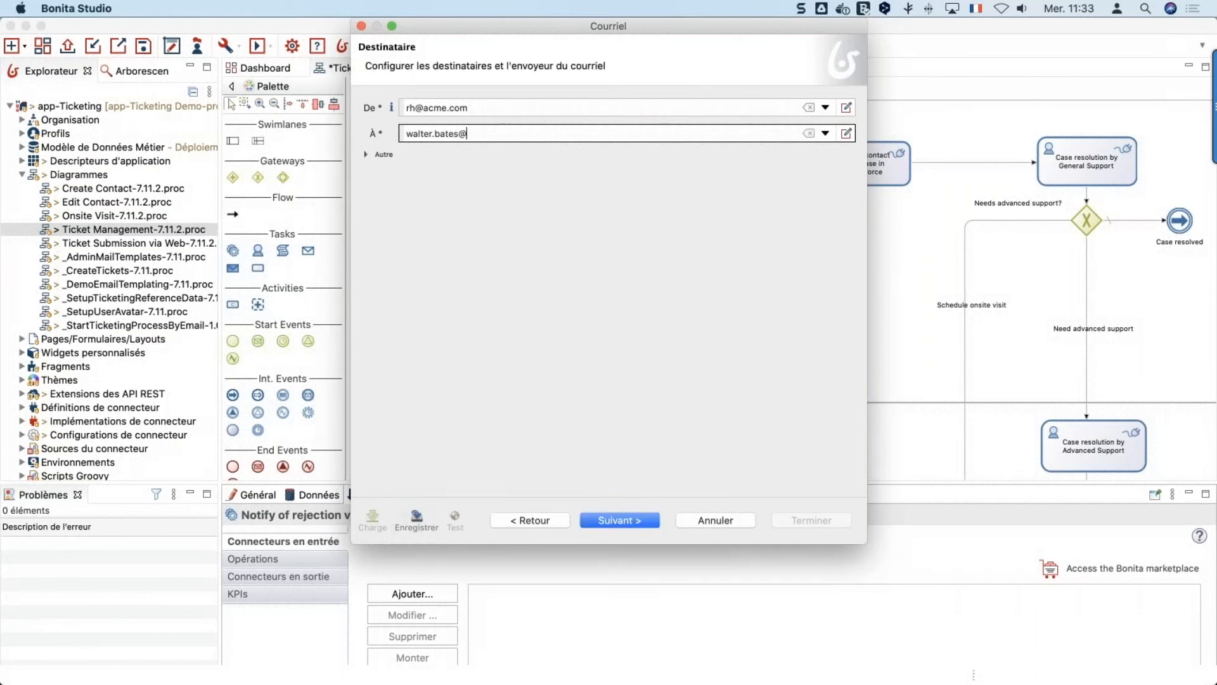
{"action": "type", "text": "ccùe"}
{"action": "key", "text": "BackSpace"}
{"action": "key", "text": "BackSpace"}
{"action": "type", "text": "me.com"}
{"action": "left_click", "coordinate": [640, 520]}
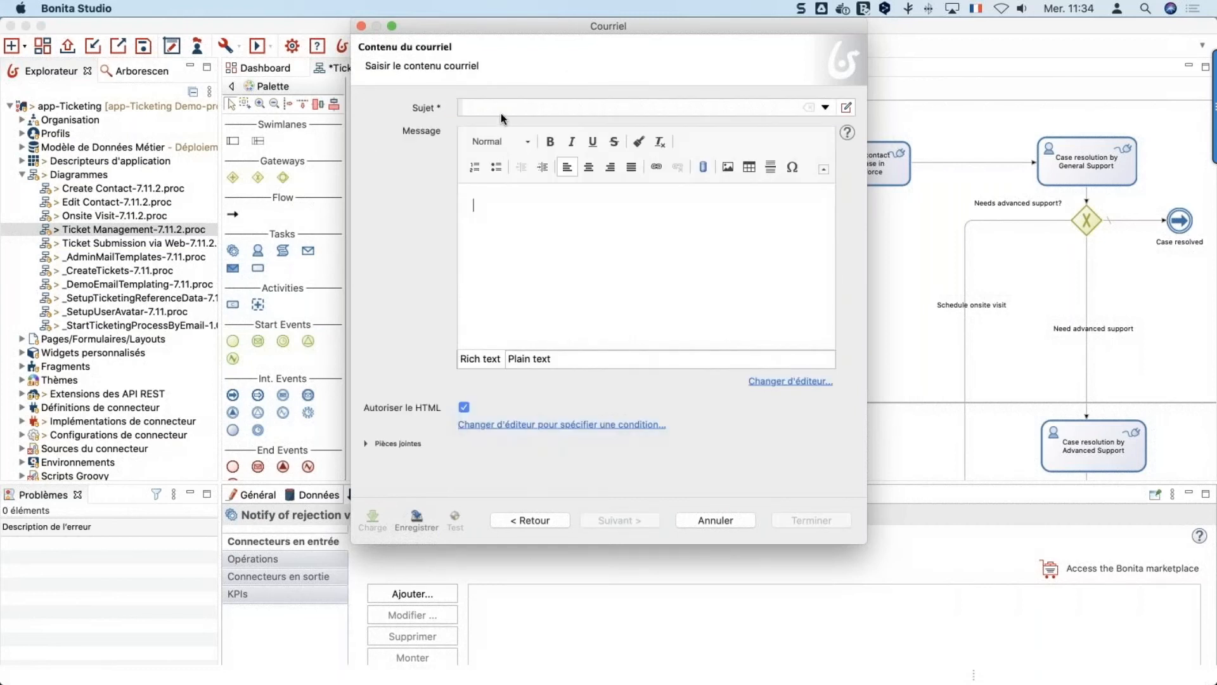
- Set the e-mail subject to "Votre demande est refusée" and finish the notifyRejection connector
{"action": "left_click", "coordinate": [511, 109]}
{"action": "type", "text": "Votre demande est refusée"}
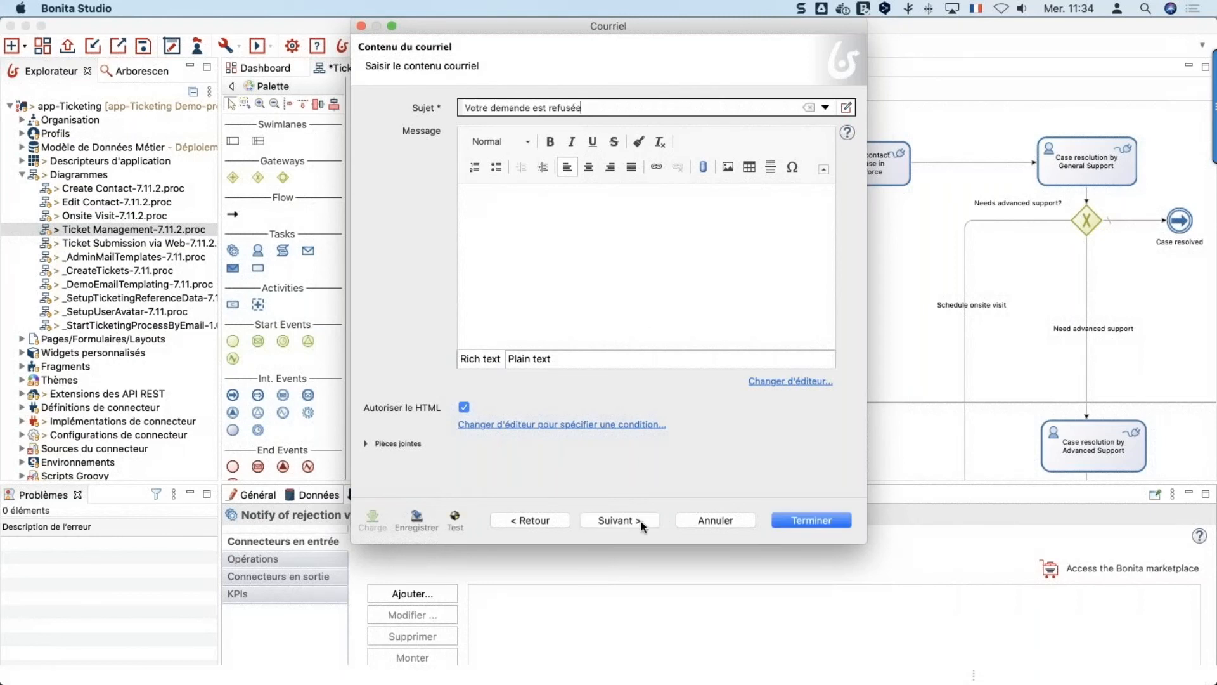
{"action": "left_click", "coordinate": [826, 519]}
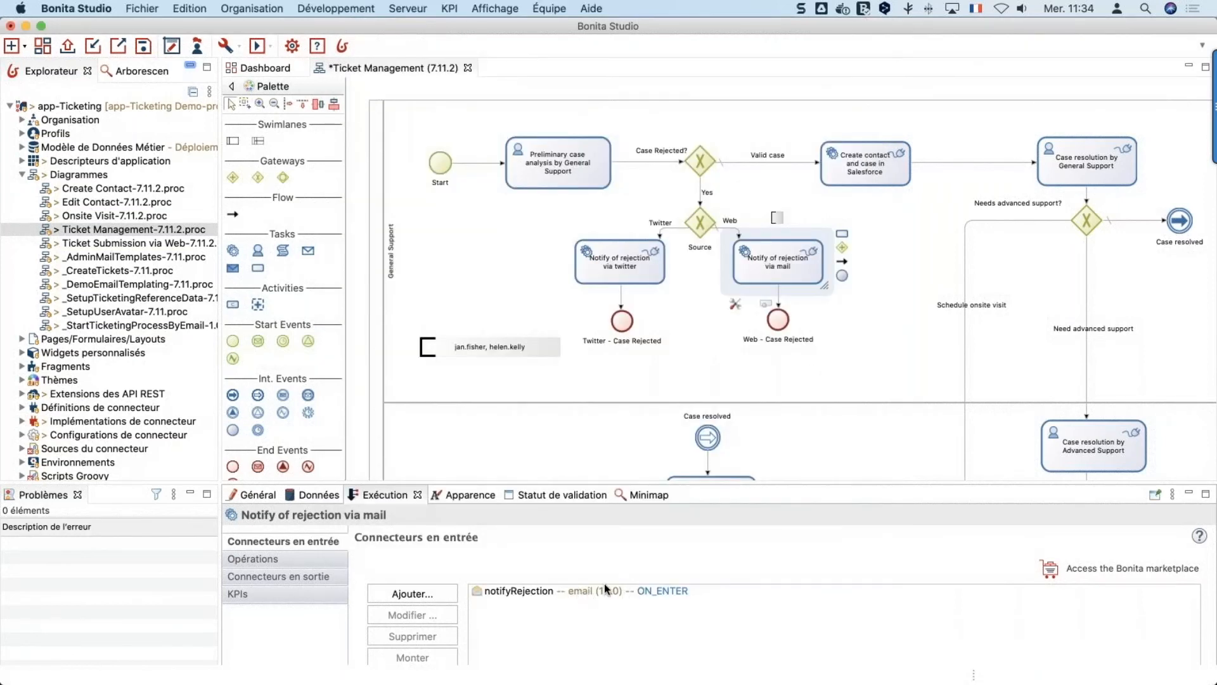
- Look up where the Email extension's Courriel connector is used in the app-Ticketing project and return to the extensions overview
{"action": "left_click", "coordinate": [263, 69]}
{"action": "scroll", "coordinate": [937, 450], "scroll_direction": "down", "scroll_amount": 10}
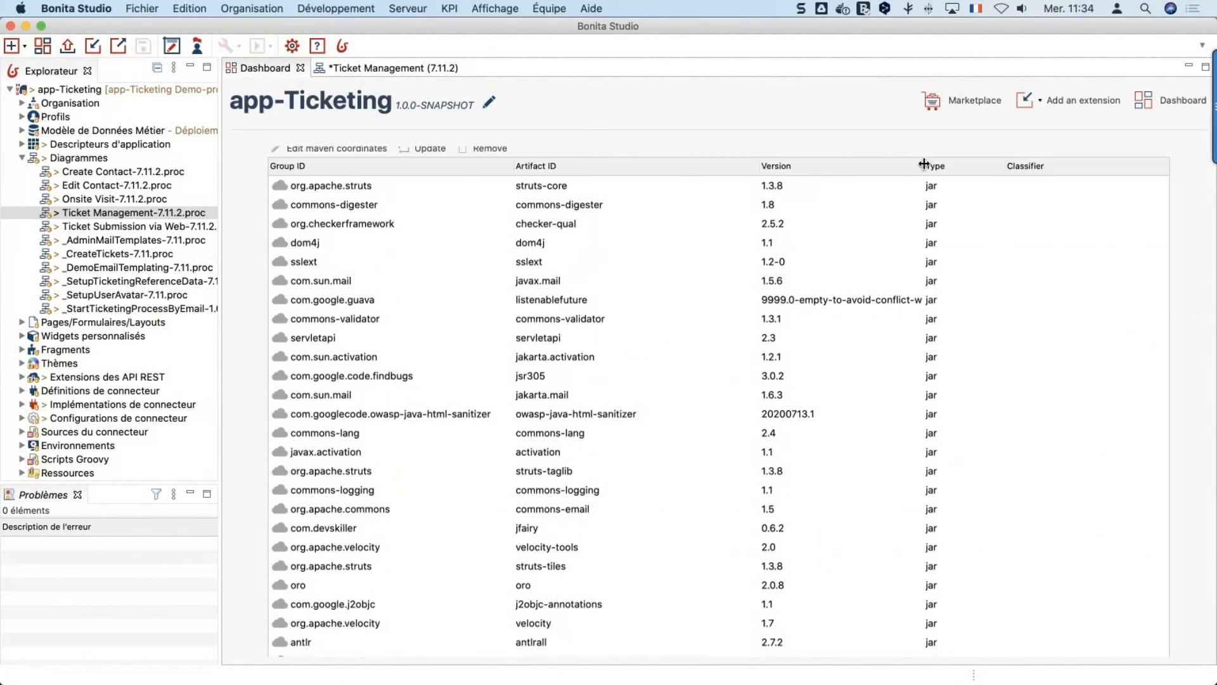
{"action": "scroll", "coordinate": [917, 152], "scroll_direction": "up", "scroll_amount": 5}
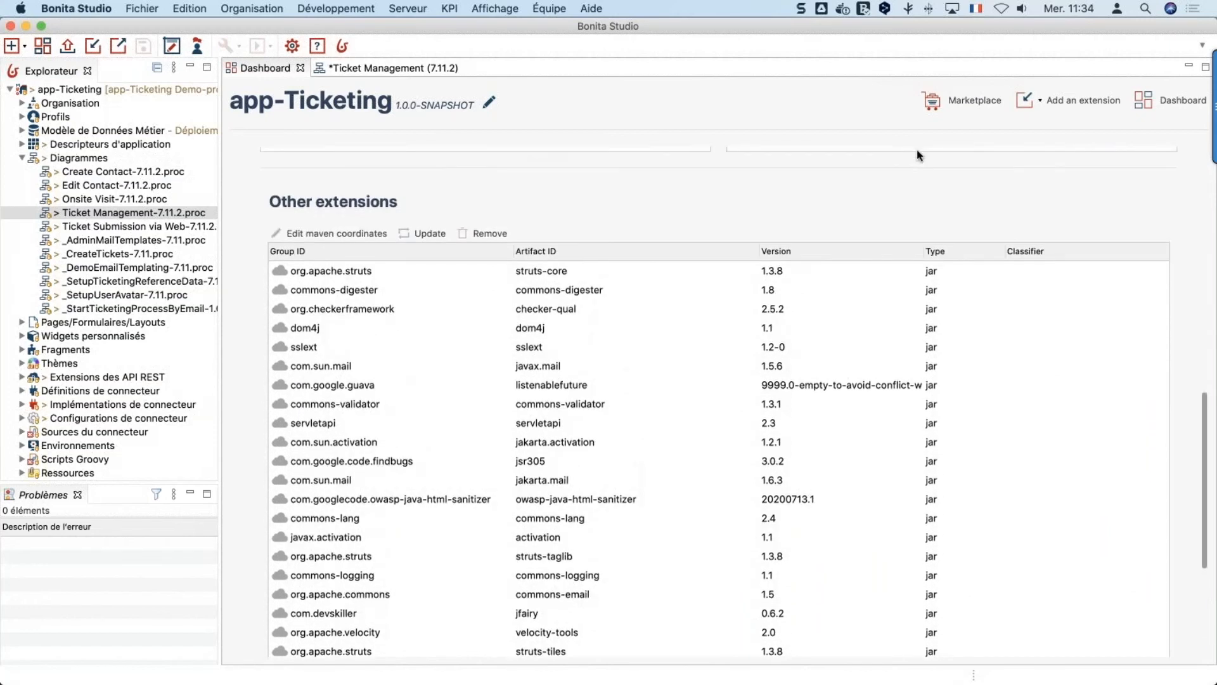
{"action": "scroll", "coordinate": [917, 150], "scroll_direction": "up", "scroll_amount": 3}
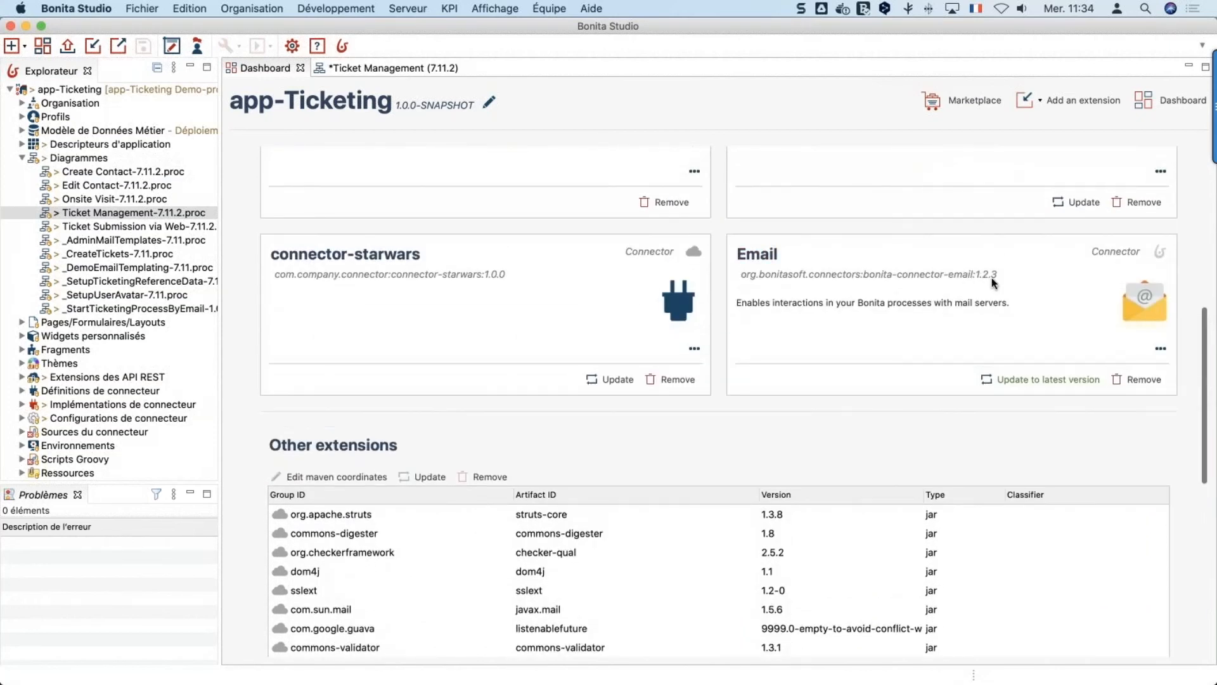
{"action": "left_click", "coordinate": [776, 257]}
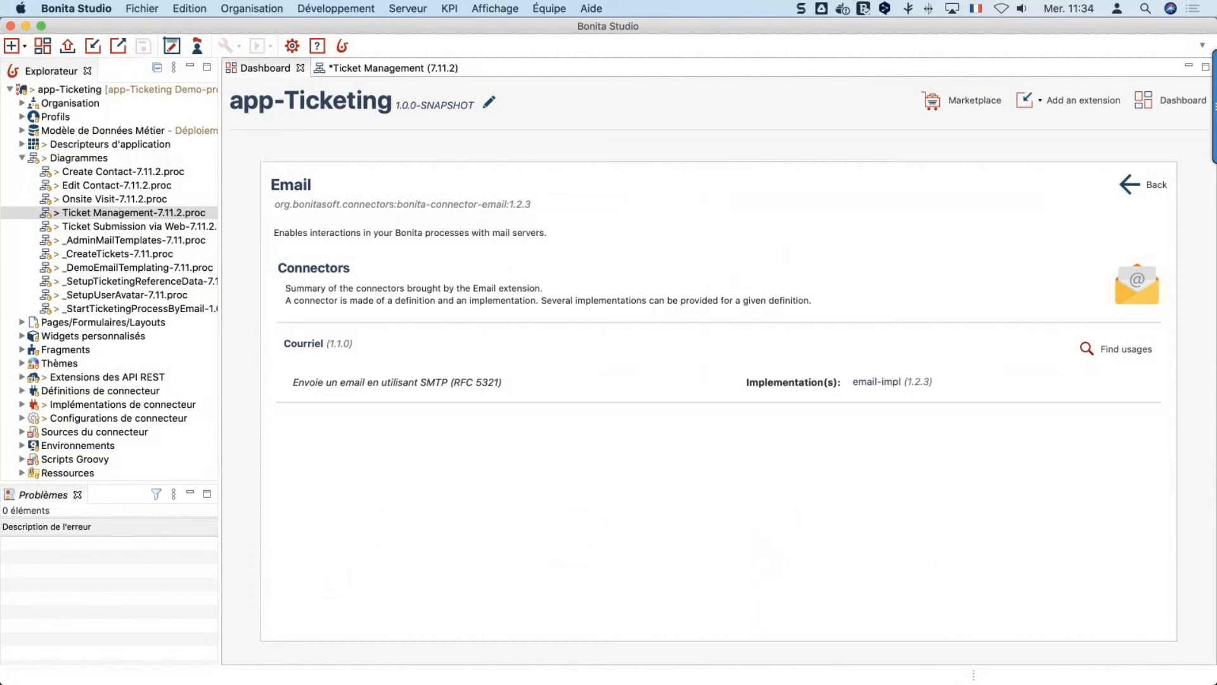
{"action": "left_click", "coordinate": [1116, 349]}
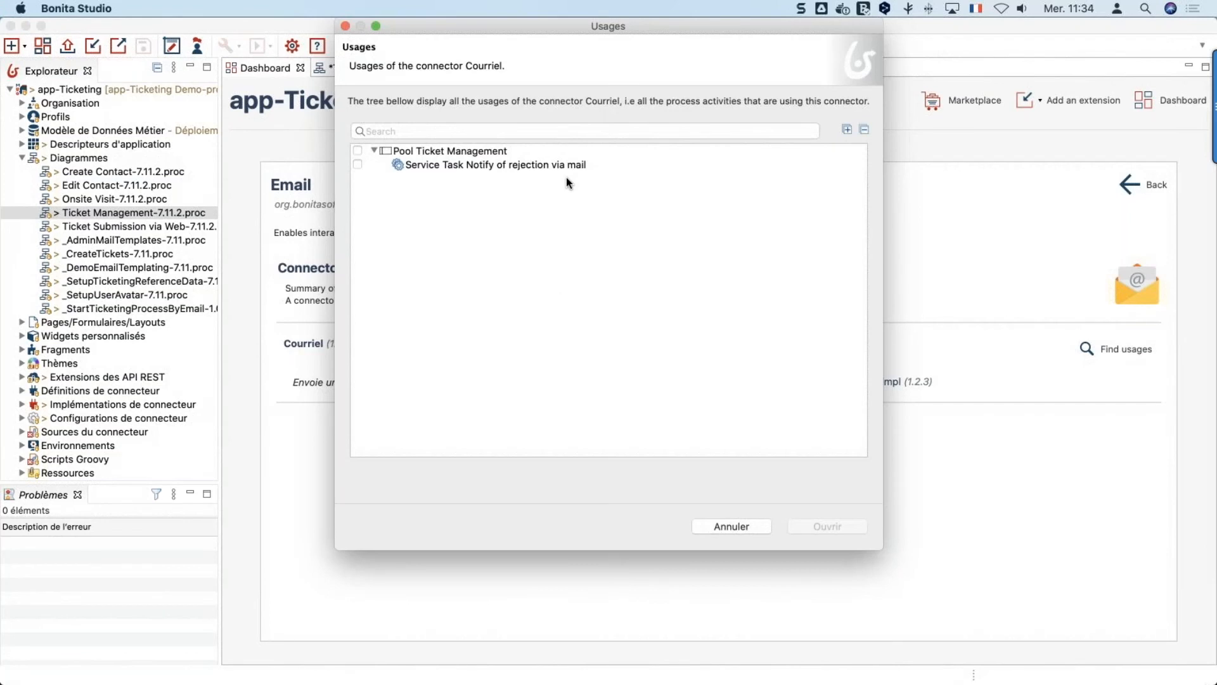
{"action": "left_click", "coordinate": [733, 527]}
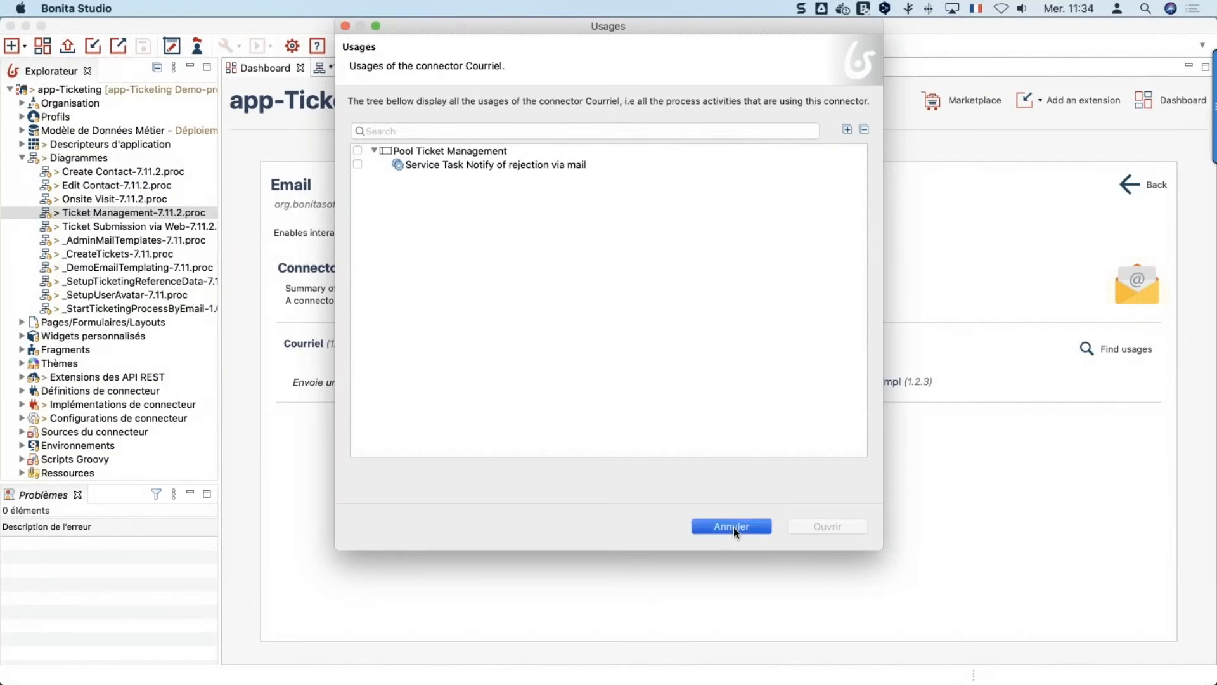
{"action": "left_click", "coordinate": [1136, 188]}
- Update the Email extension to its latest version, review the connector definition changes and proceed with the processes update
{"action": "scroll", "coordinate": [1045, 498], "scroll_direction": "down", "scroll_amount": 4}
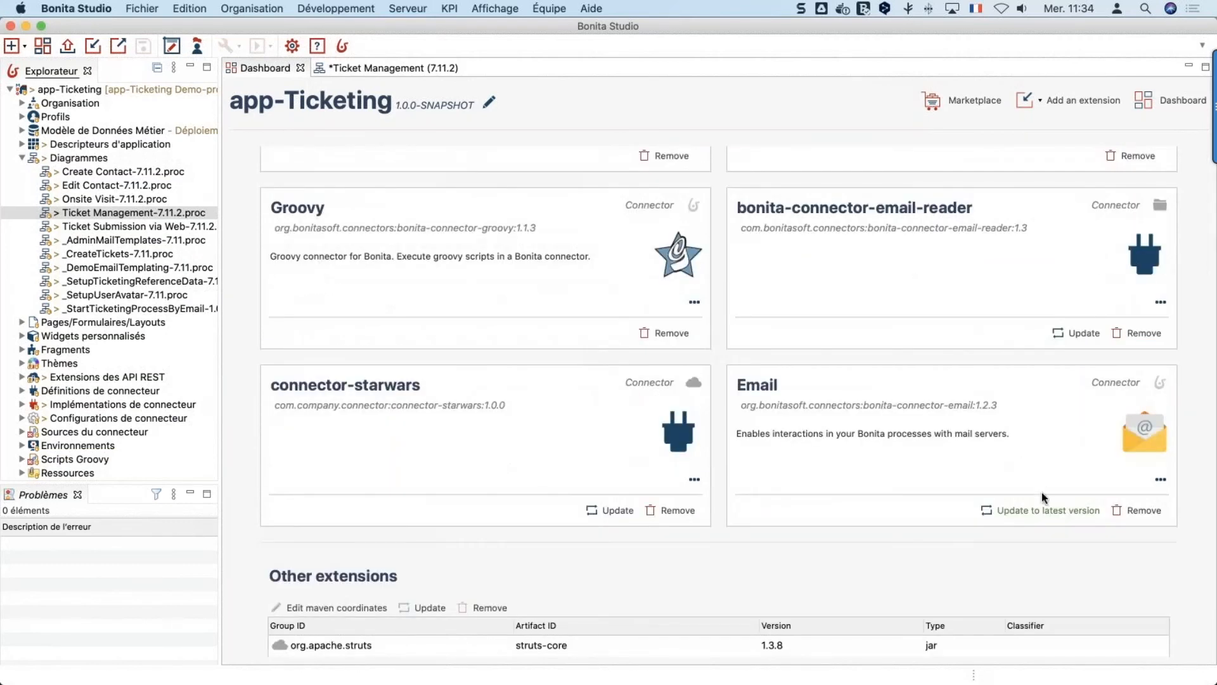
{"action": "left_click", "coordinate": [1047, 511]}
{"action": "left_click", "coordinate": [814, 367]}
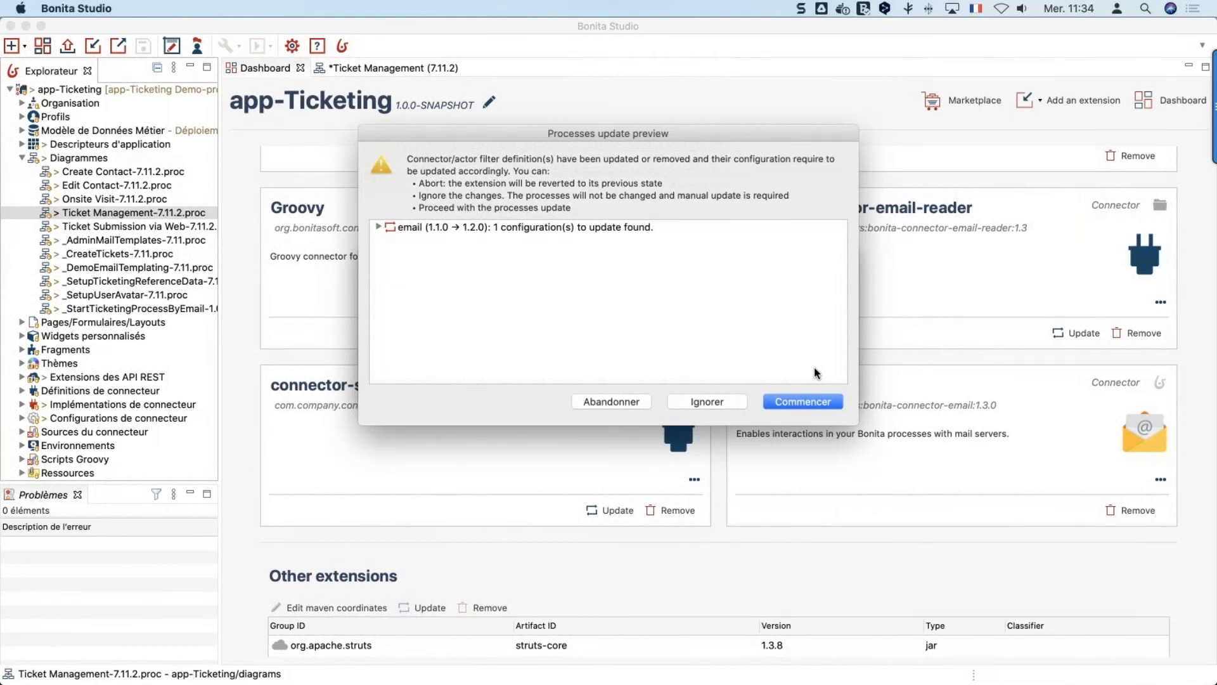
{"action": "left_click", "coordinate": [377, 227]}
{"action": "left_click", "coordinate": [436, 230]}
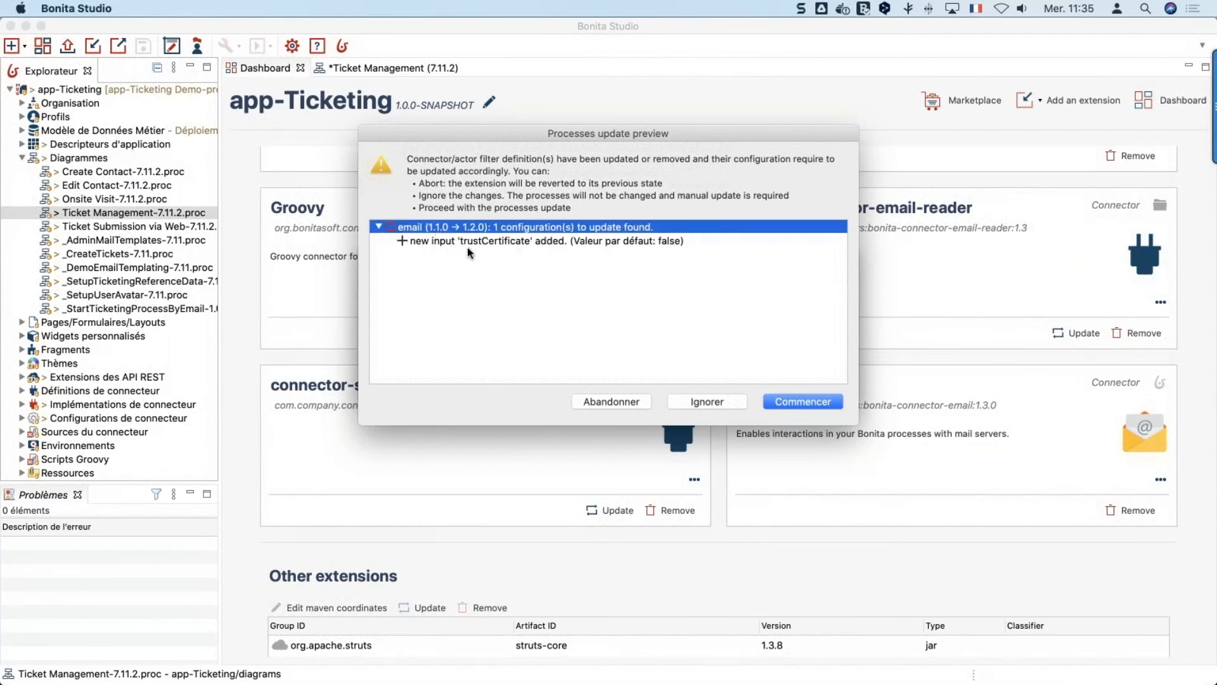
{"action": "left_click", "coordinate": [505, 241]}
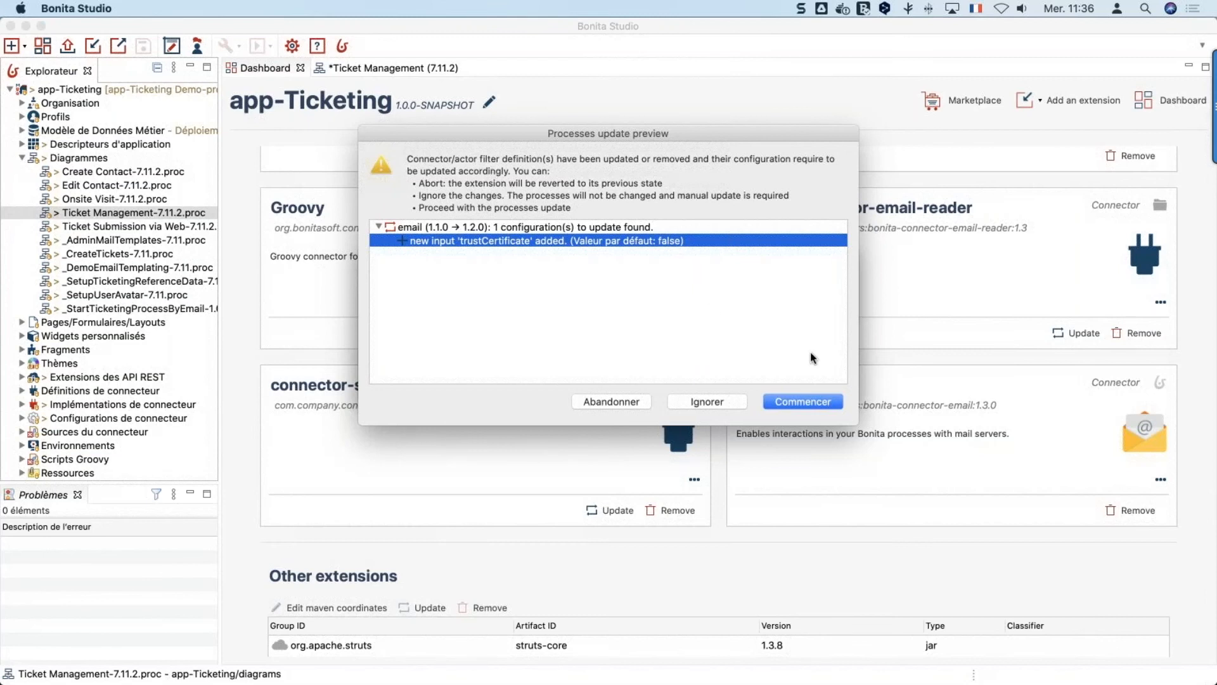
{"action": "left_click", "coordinate": [803, 402]}
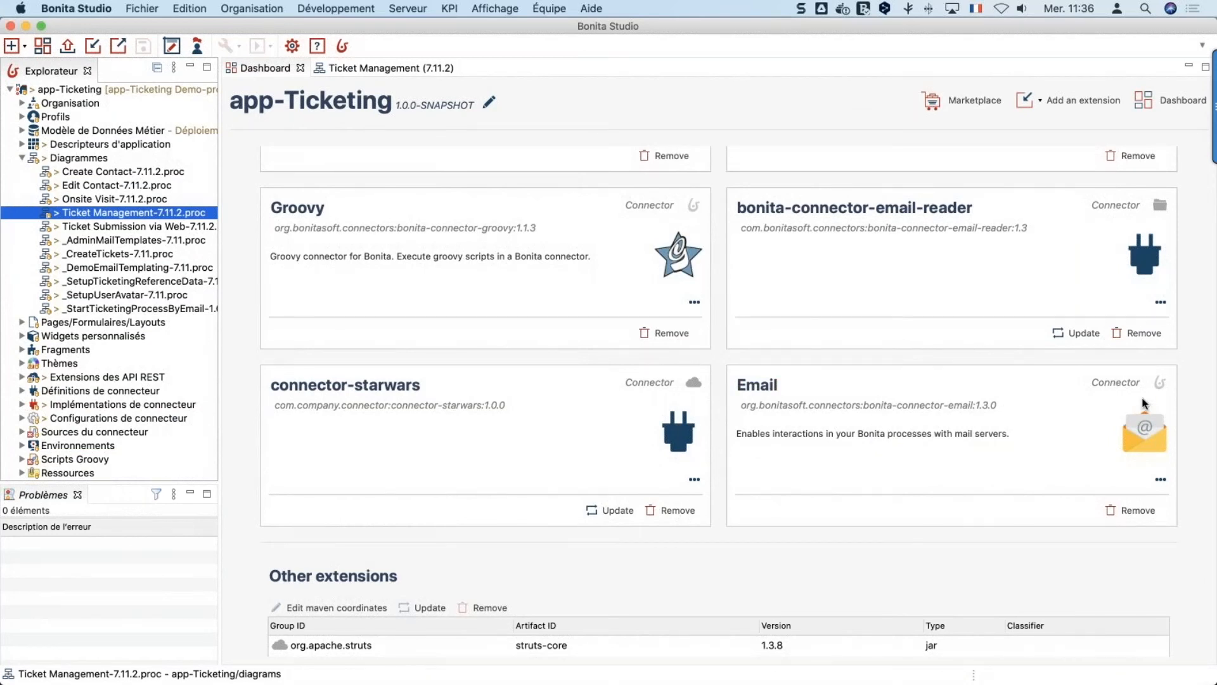
- Check the usages of the Courriel connector in the updated Email extension's details
{"action": "left_click", "coordinate": [778, 385]}
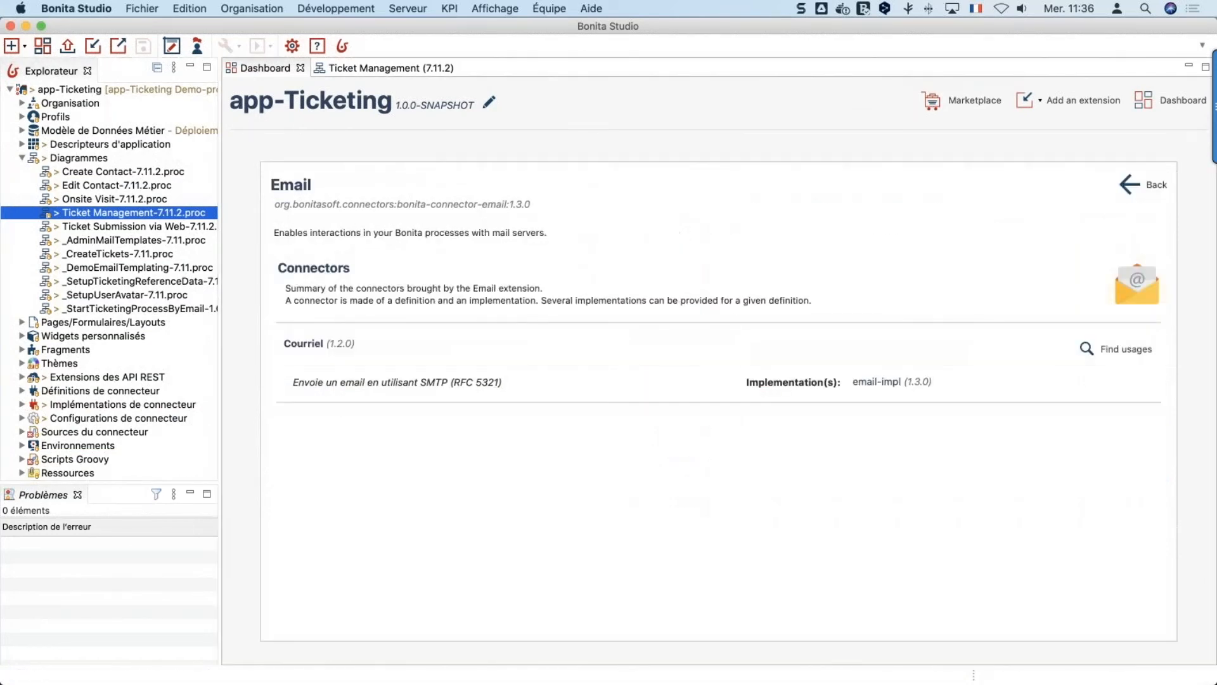
{"action": "left_click", "coordinate": [1120, 349]}
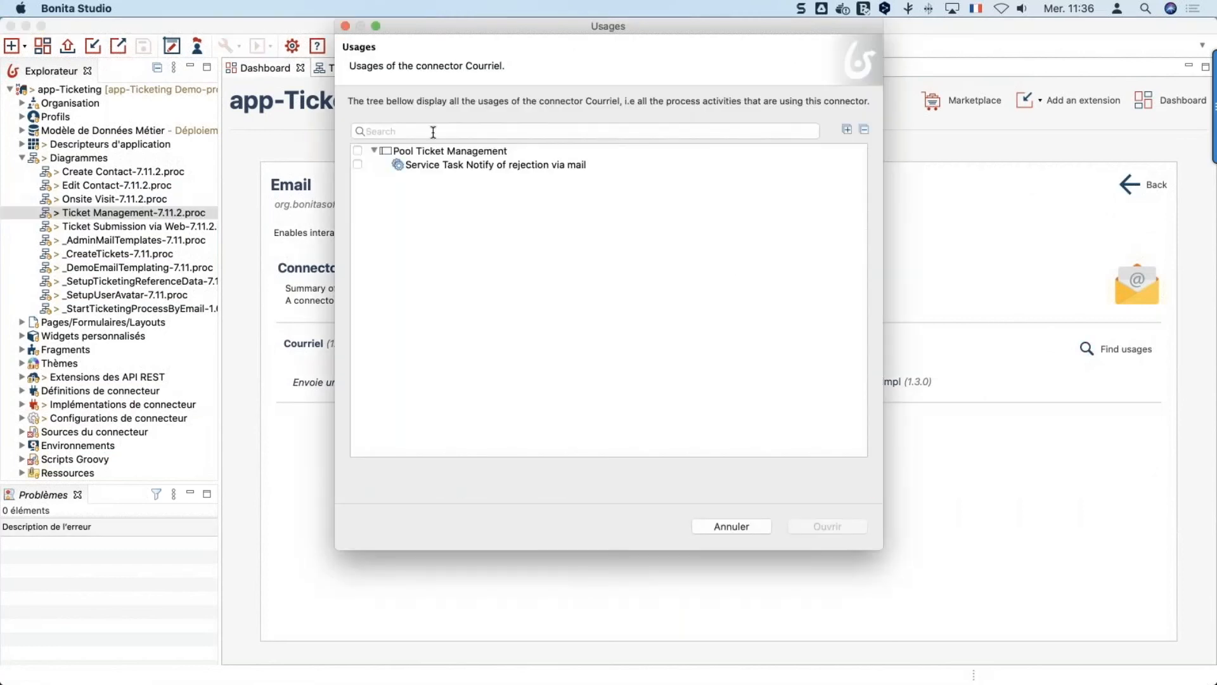
{"action": "left_click", "coordinate": [732, 527]}
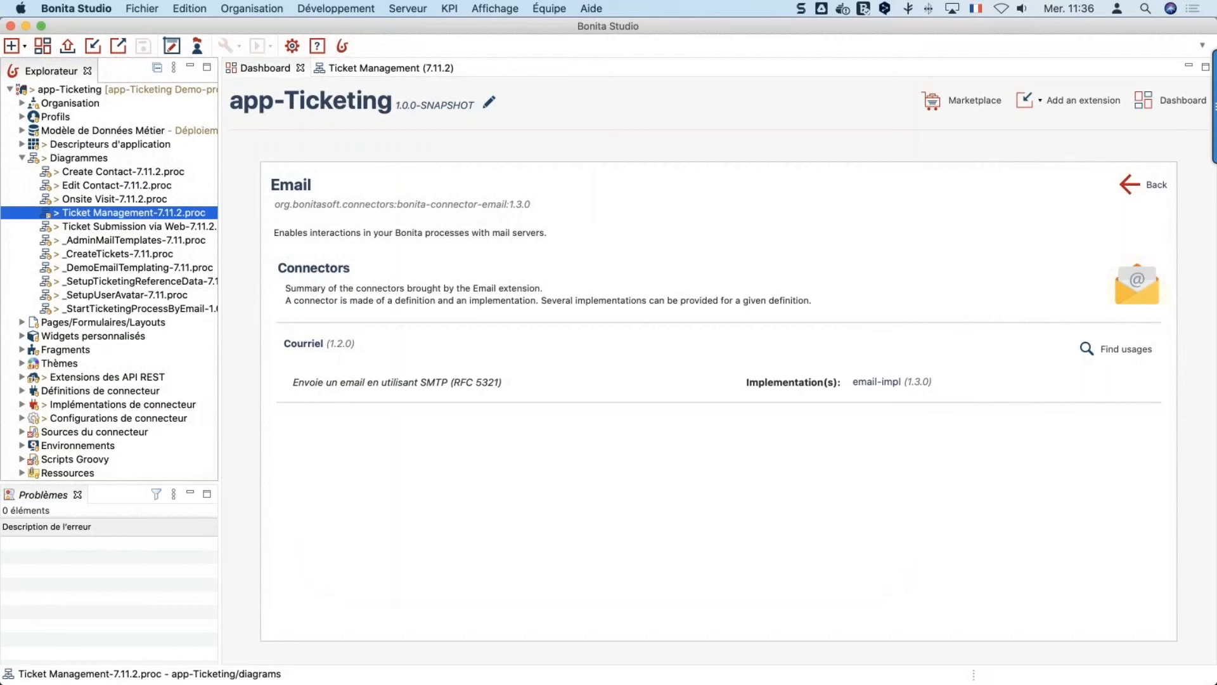
- Try to remove the Email extension from the project, review the processes update preview and abandon the removal
{"action": "scroll", "coordinate": [930, 490], "scroll_direction": "down", "scroll_amount": 6}
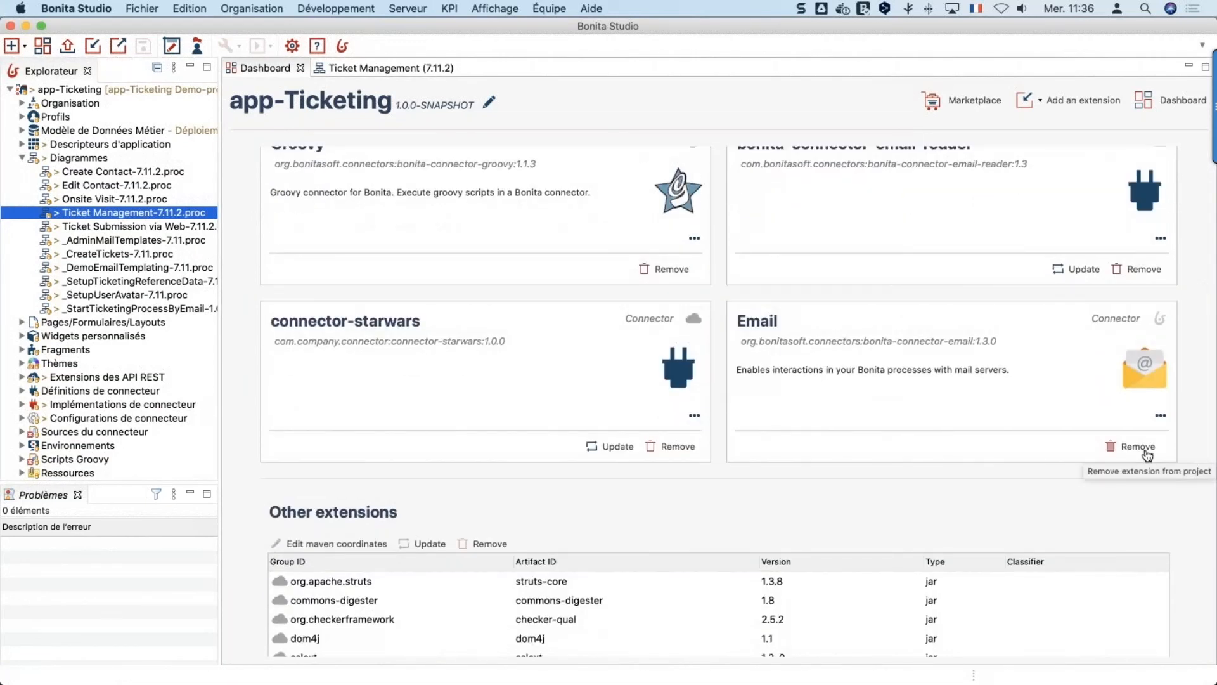
{"action": "left_click", "coordinate": [1147, 453]}
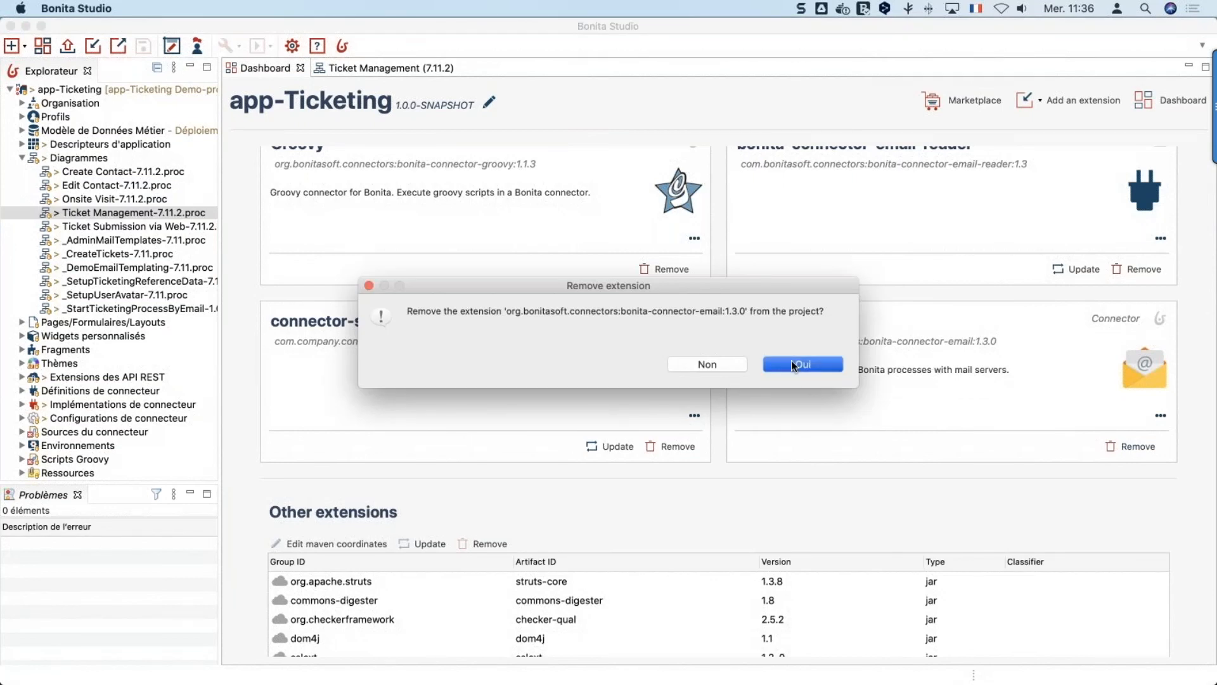
{"action": "left_click", "coordinate": [792, 365]}
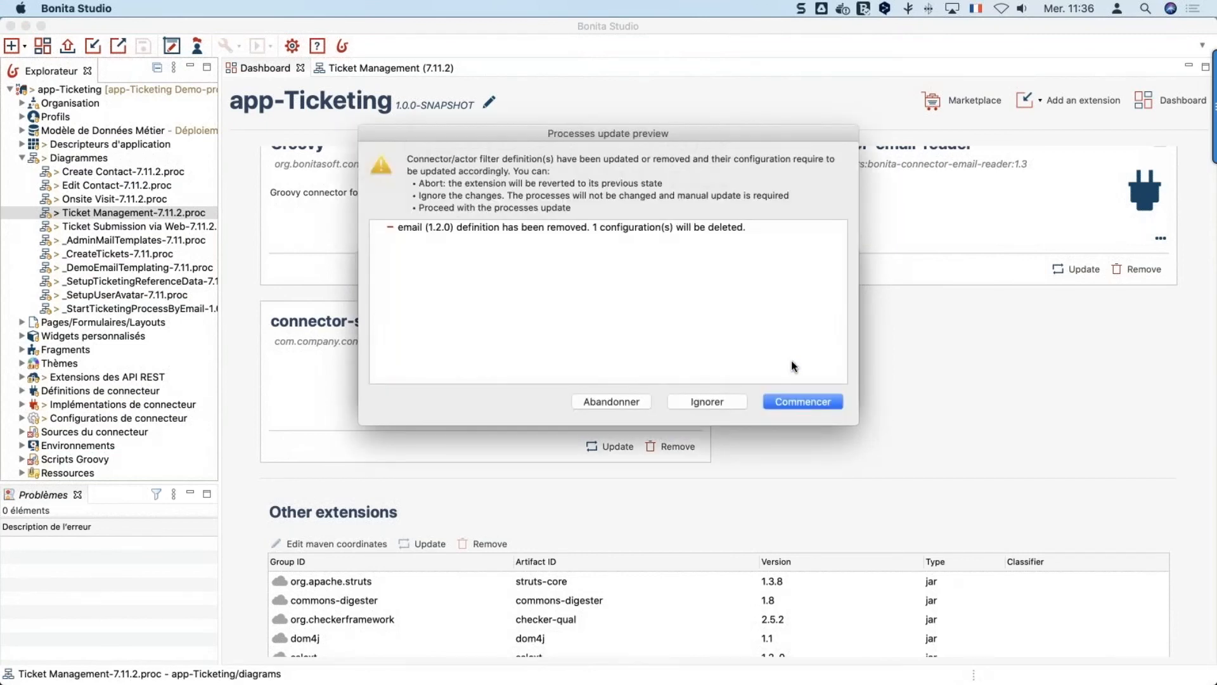
{"action": "left_click", "coordinate": [441, 227]}
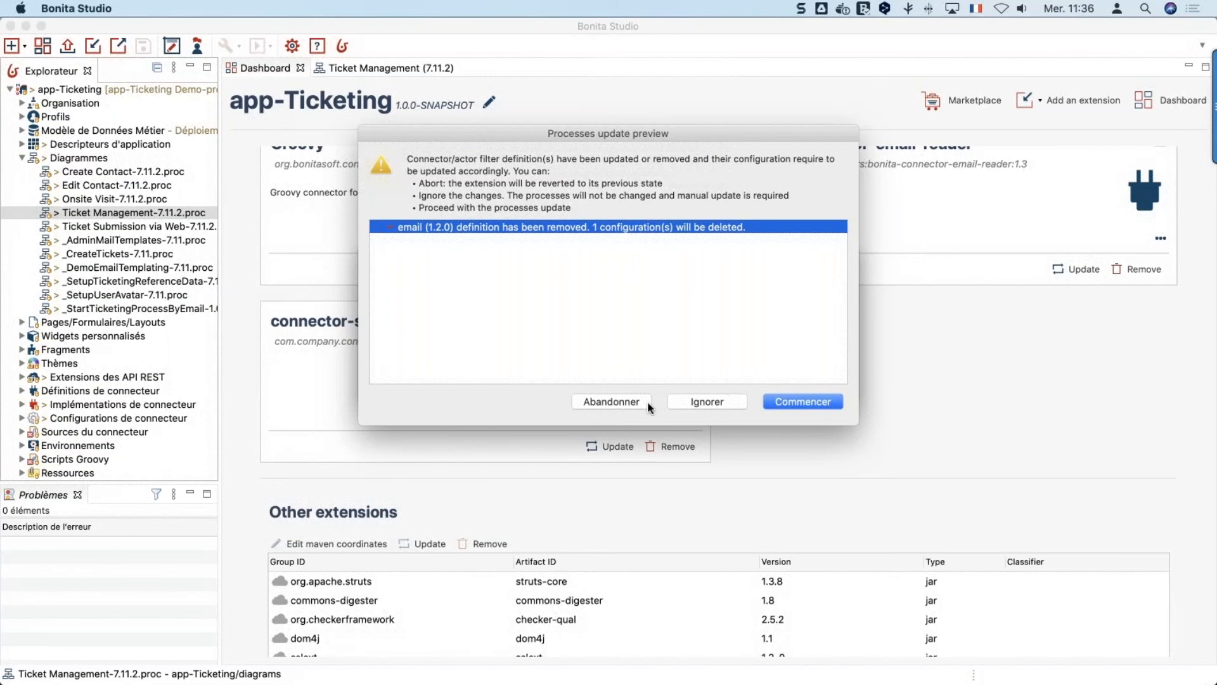
{"action": "left_click", "coordinate": [607, 401]}
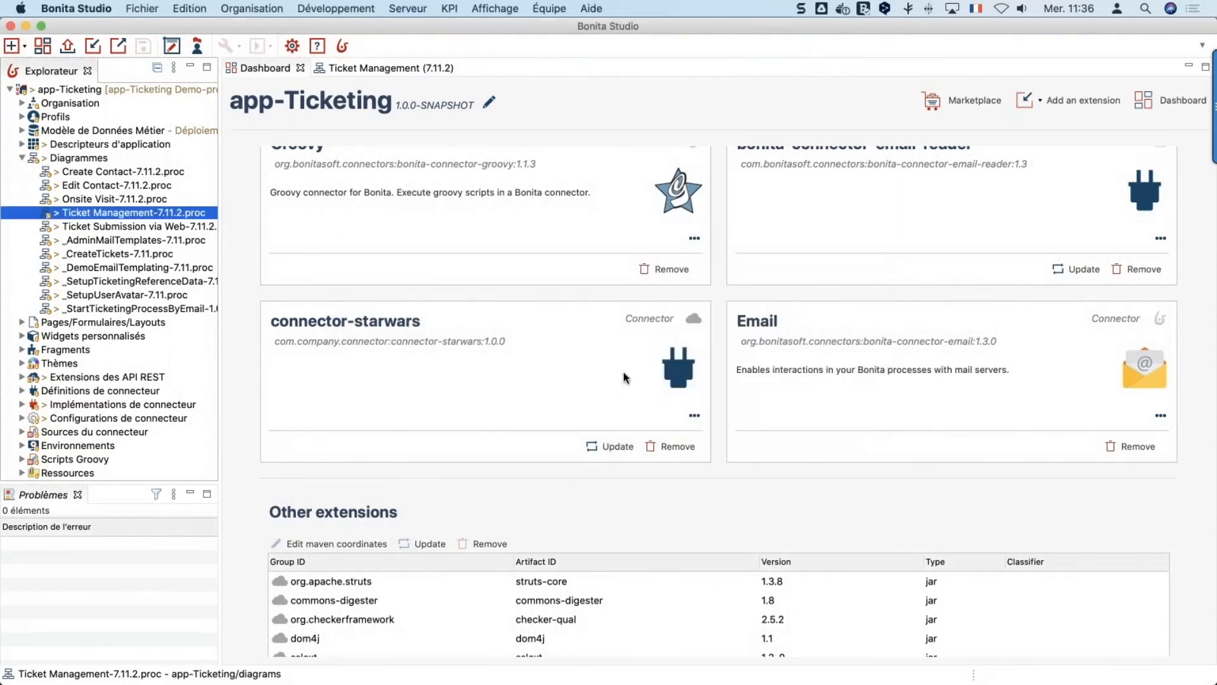
{"action": "scroll", "coordinate": [623, 372], "scroll_direction": "up", "scroll_amount": 10}
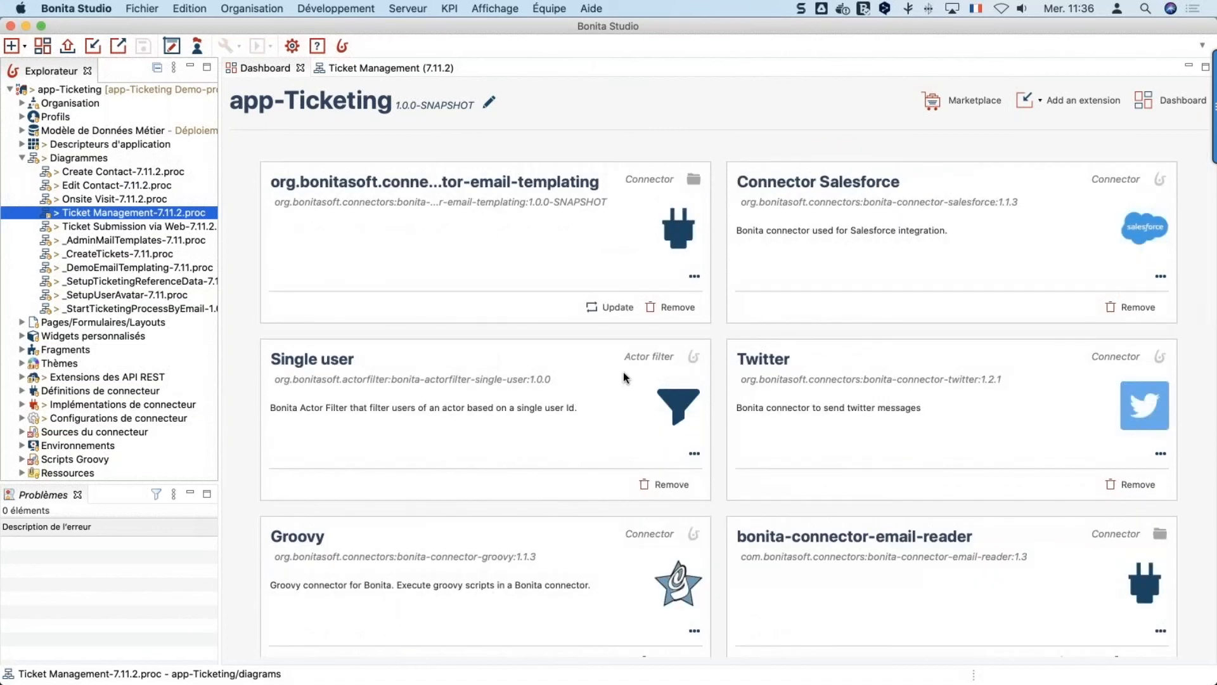
{"action": "scroll", "coordinate": [623, 371], "scroll_direction": "down", "scroll_amount": 8}
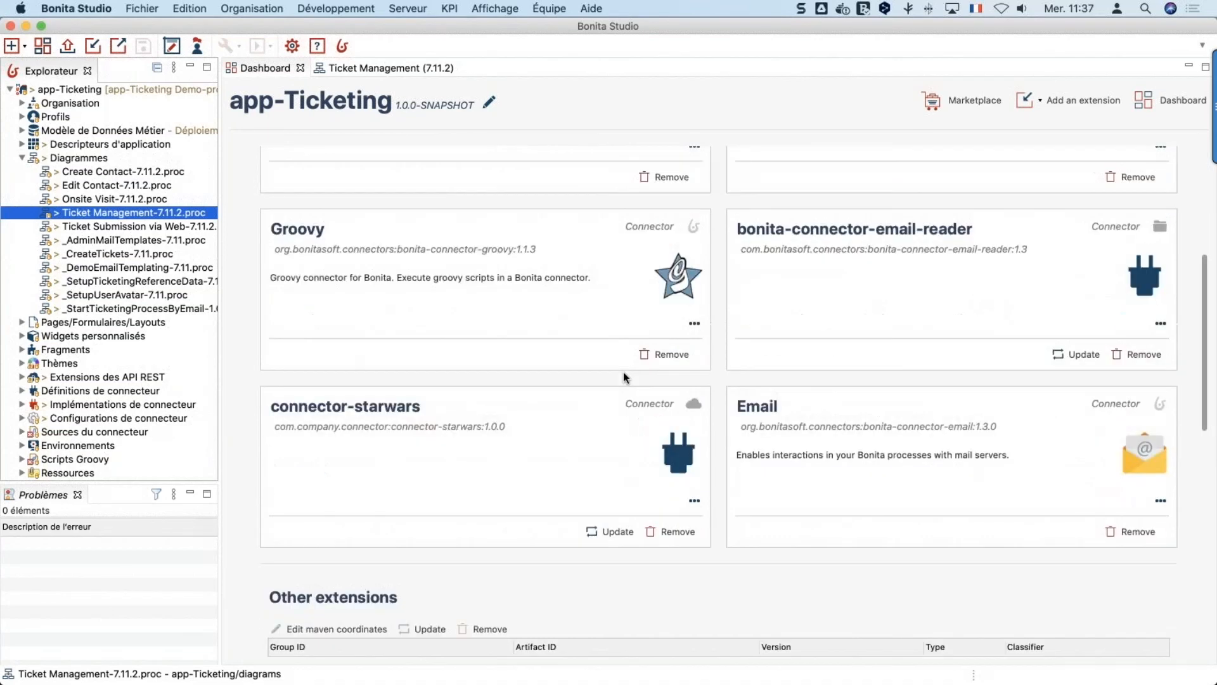
{"action": "scroll", "coordinate": [622, 372], "scroll_direction": "down", "scroll_amount": 3}
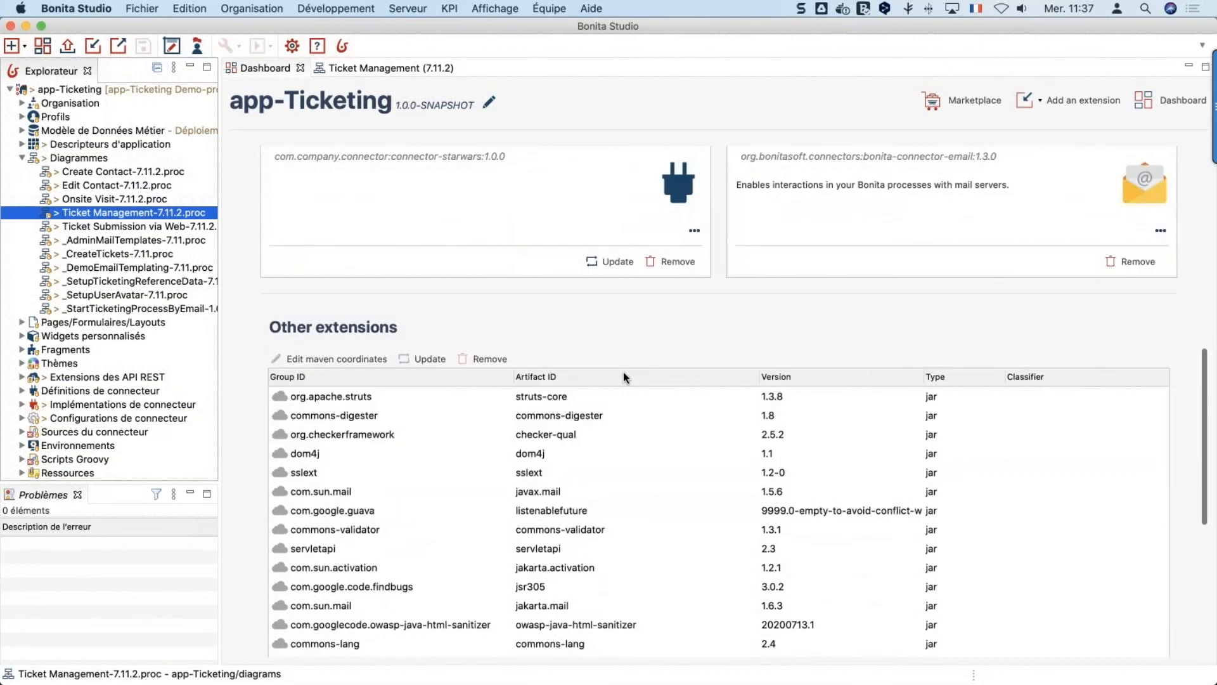
{"action": "scroll", "coordinate": [655, 321], "scroll_direction": "up", "scroll_amount": 10}
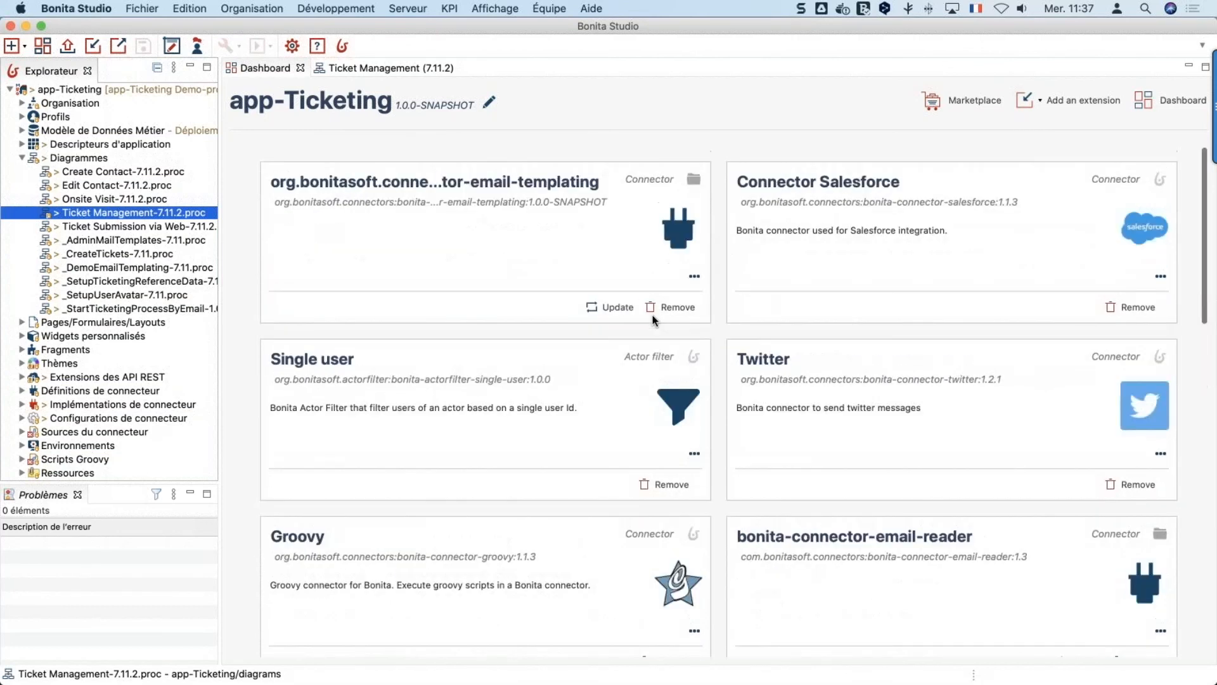